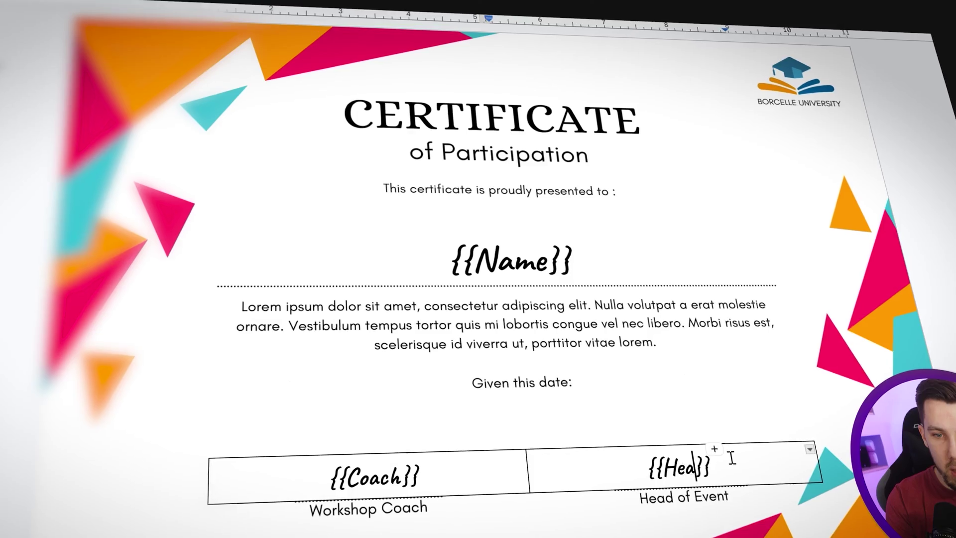
Step: Finish the {{Head of Event}} placeholder in the doc's table cell and pick the filter's comparison operator
type("d of Event")
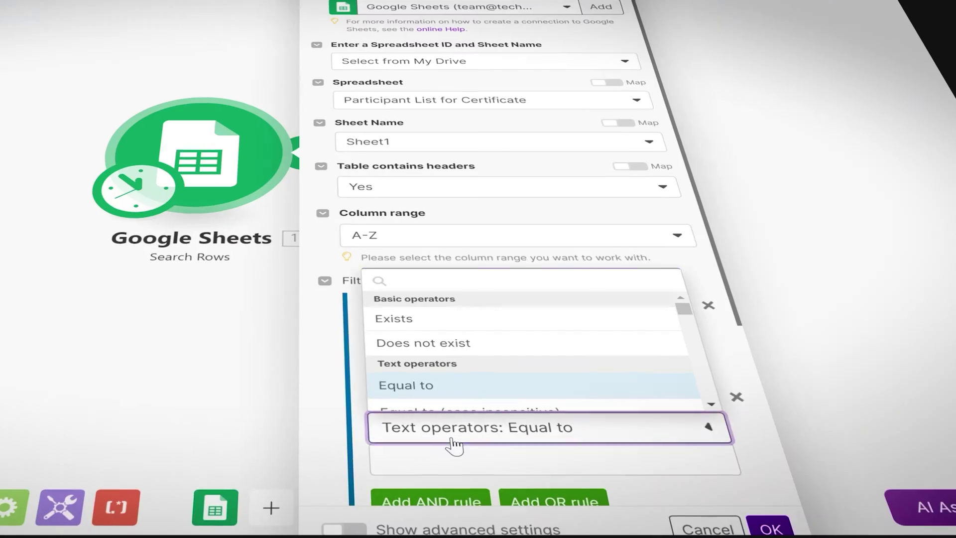
left_click(448, 382)
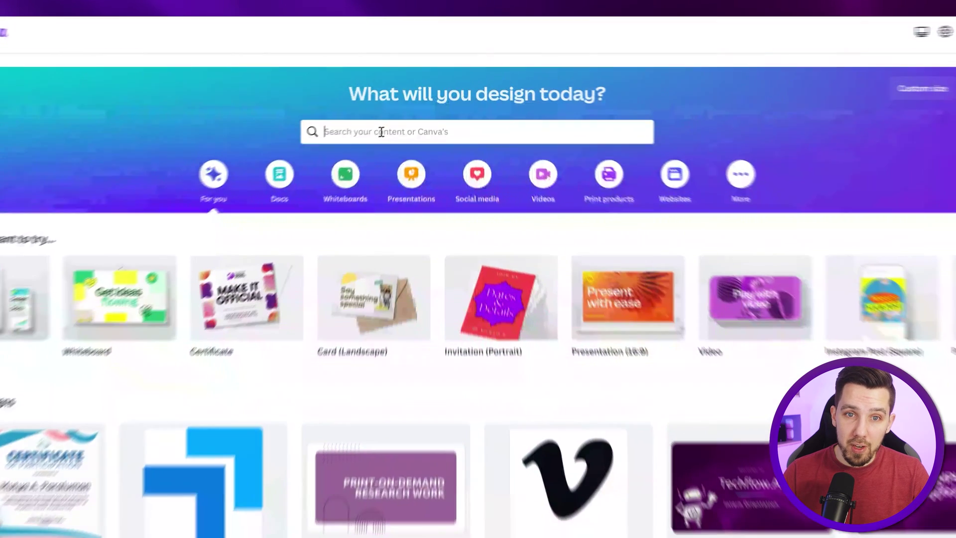
Step: Search Canva for 'certificate' and open the Colorful Modern Geometric Certificate of Participation template for editing
left_click(376, 119)
type("d")
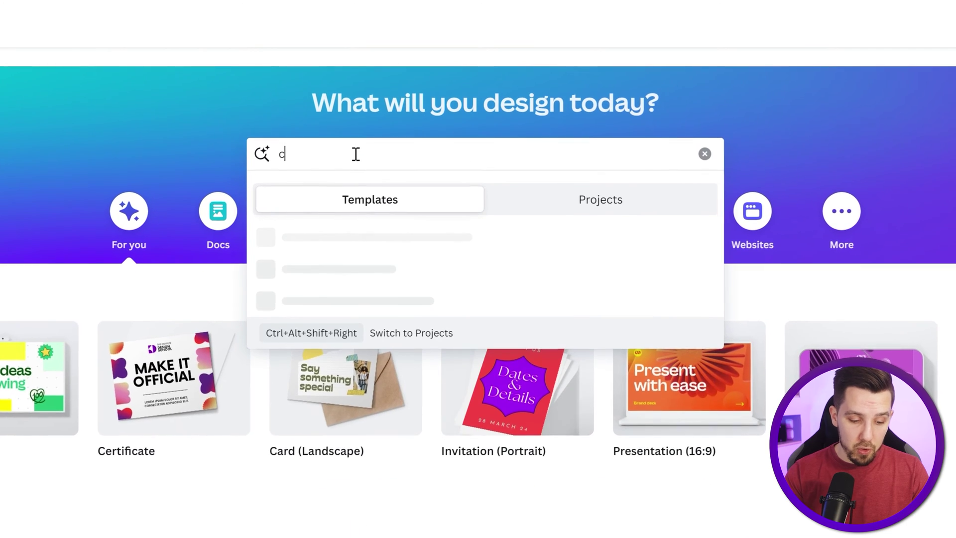
type("ertificate")
key("Return")
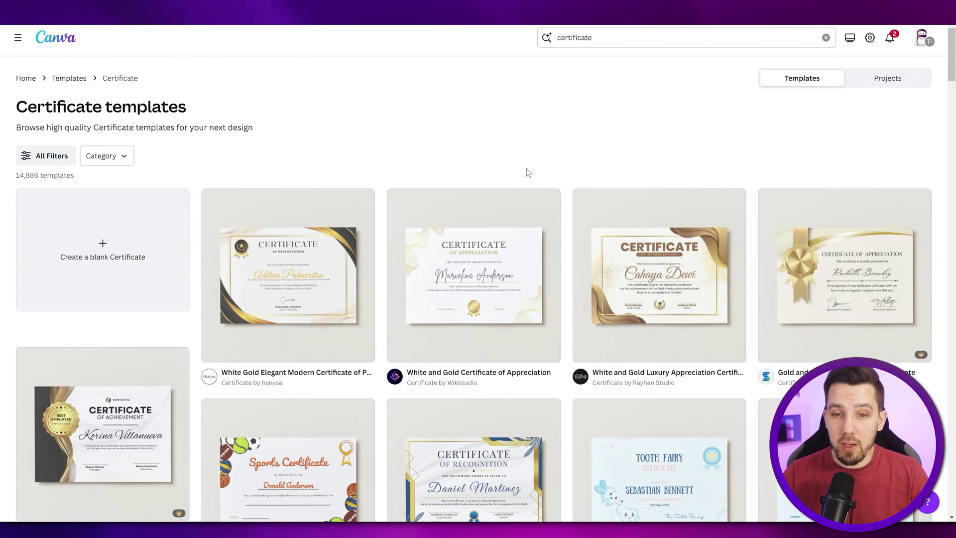
scroll(527, 173, "down", 5)
scroll(554, 217, "down", 8)
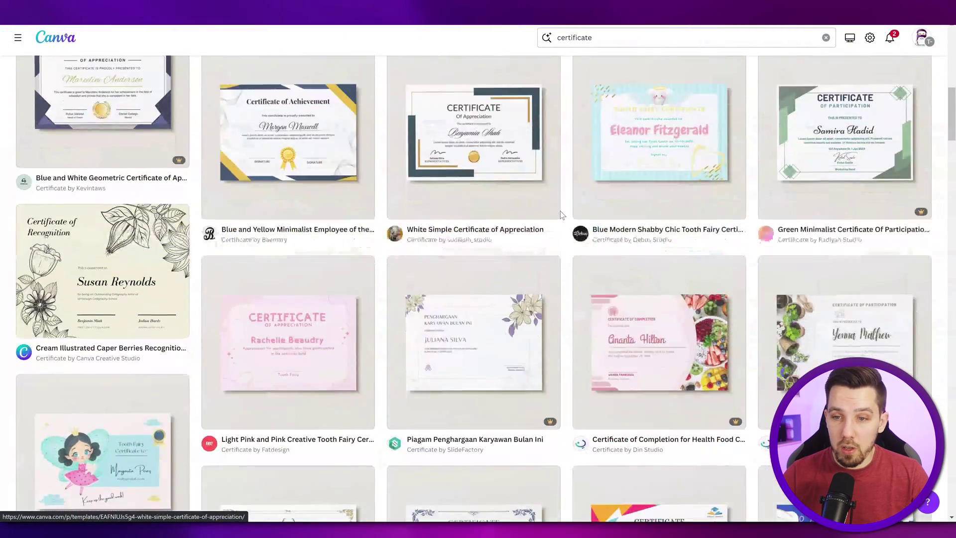
scroll(454, 273, "down", 6)
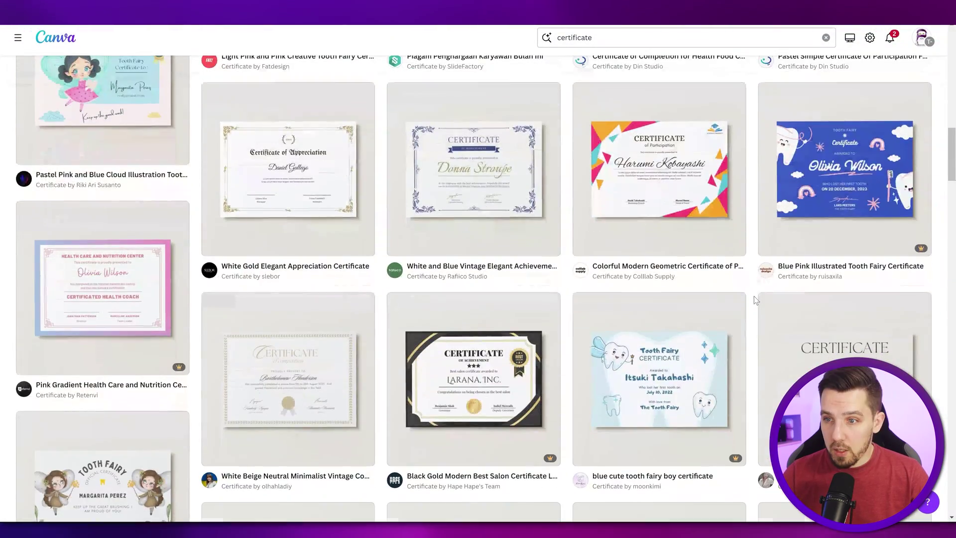
left_click(644, 193)
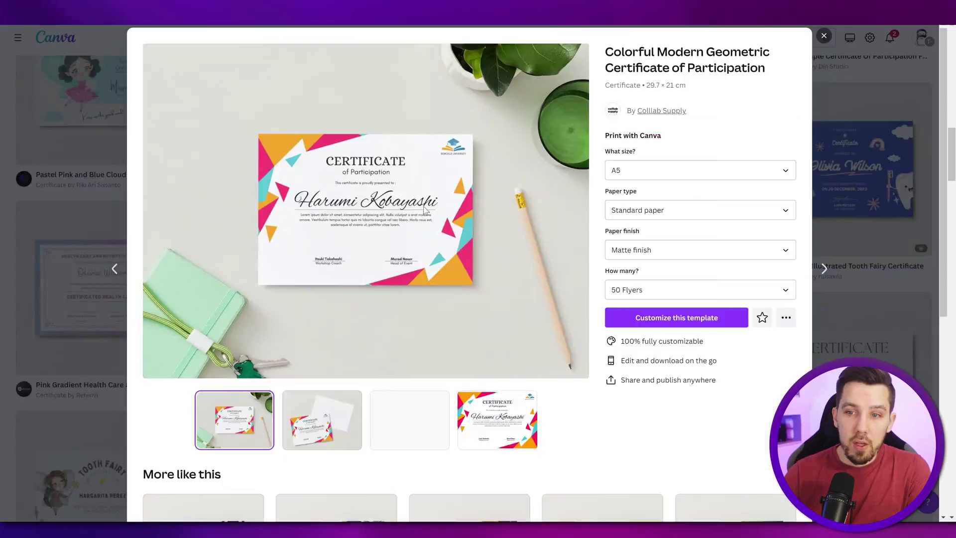
left_click(667, 317)
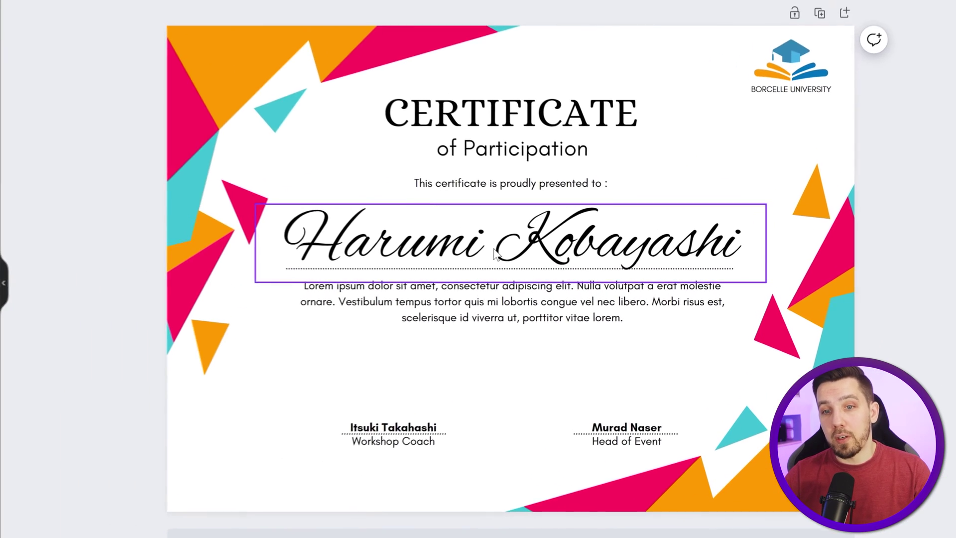
Step: Delete the sample recipient name and the Workshop Coach and Head of Event signer names
left_click(476, 251)
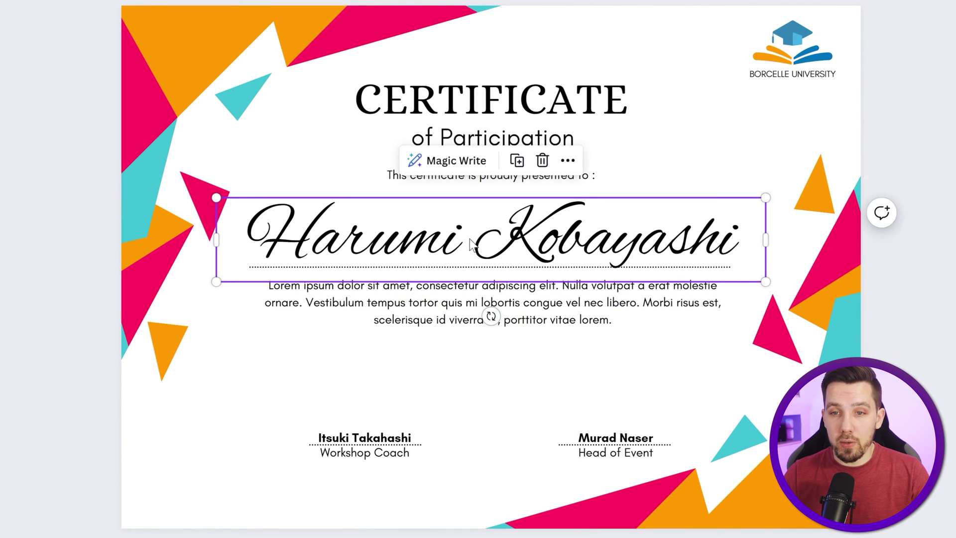
left_click(625, 240)
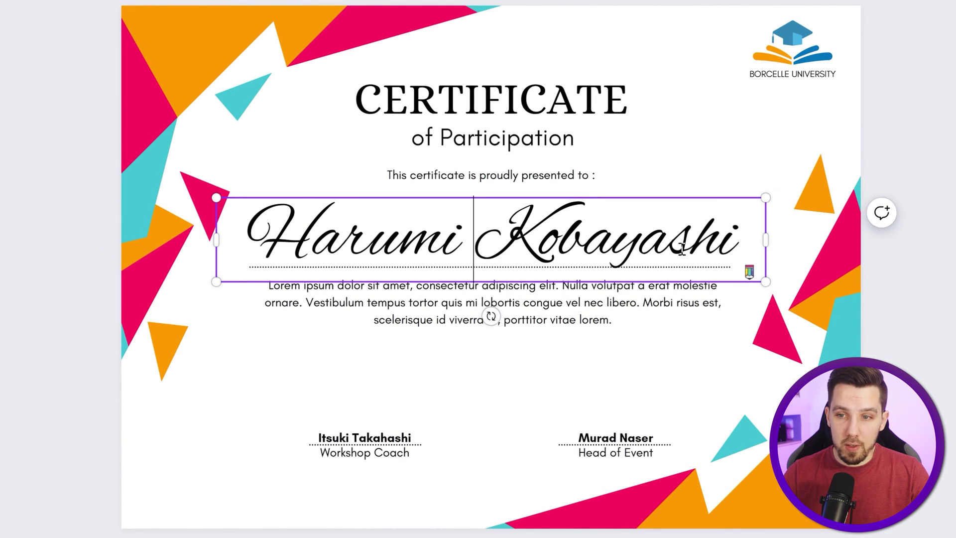
left_click_drag(742, 245, 259, 243)
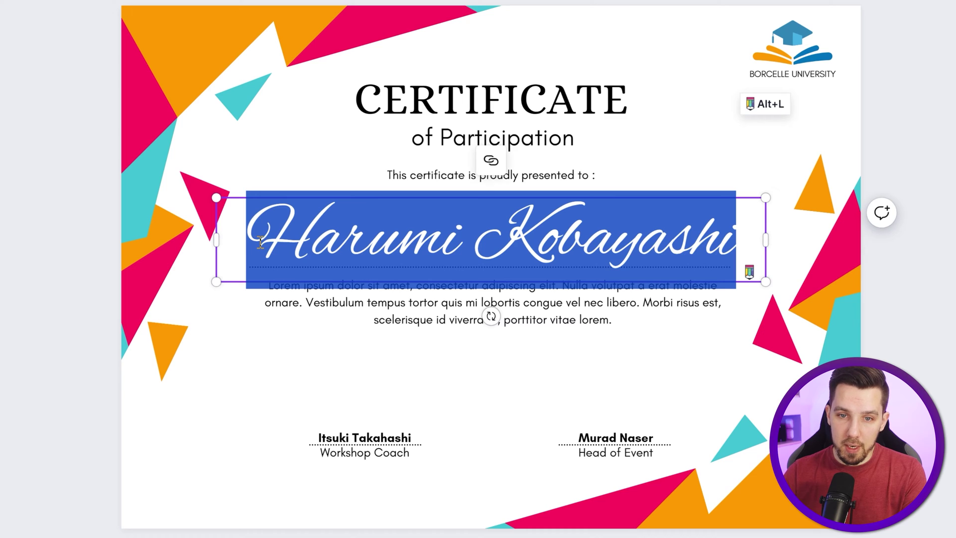
key("BackSpace")
key("Escape")
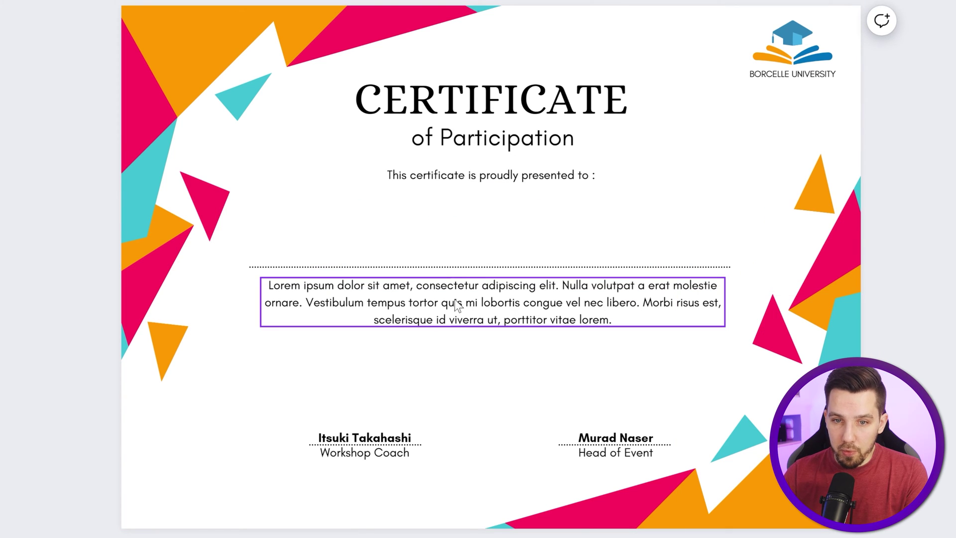
double_click(376, 439)
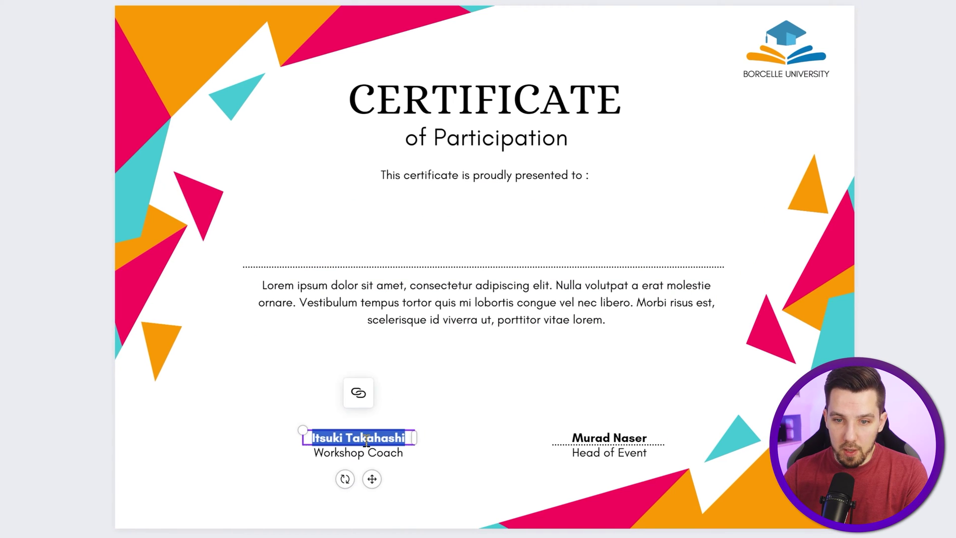
key("BackSpace")
double_click(591, 443)
key("BackSpace")
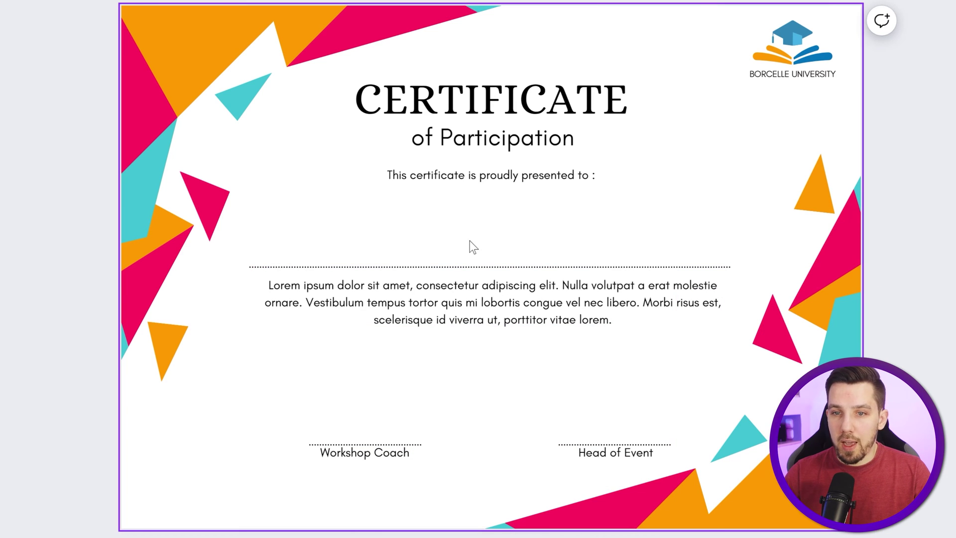
Step: Add a 'Given this date:' line below the Lorem paragraph
double_click(628, 315)
key("Return")
key("Return")
type("Given this date:")
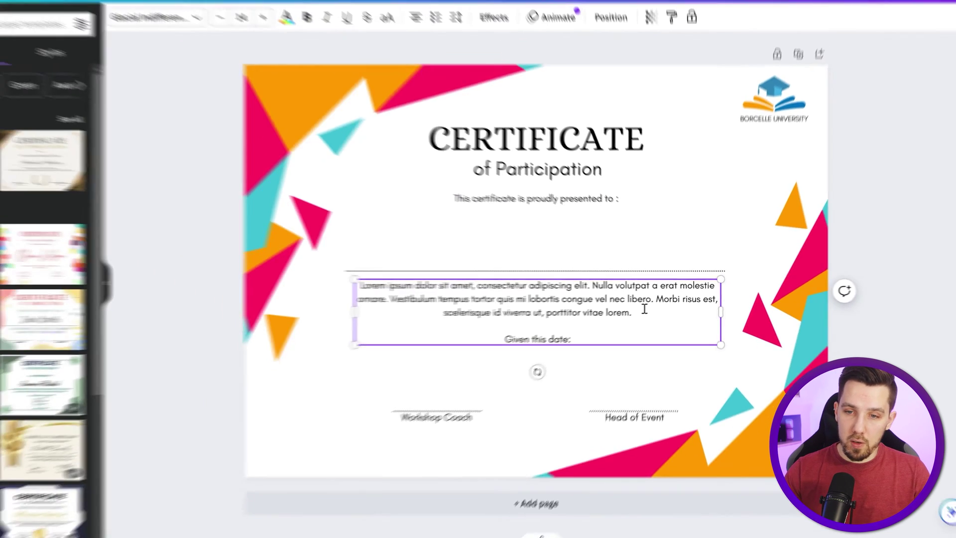
left_click(926, 283)
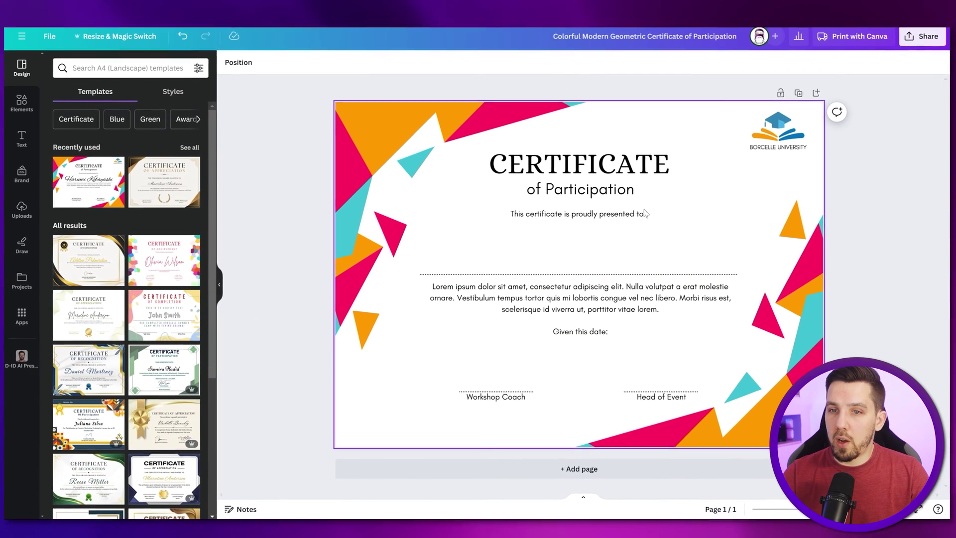
scroll(148, 305, "down", 5)
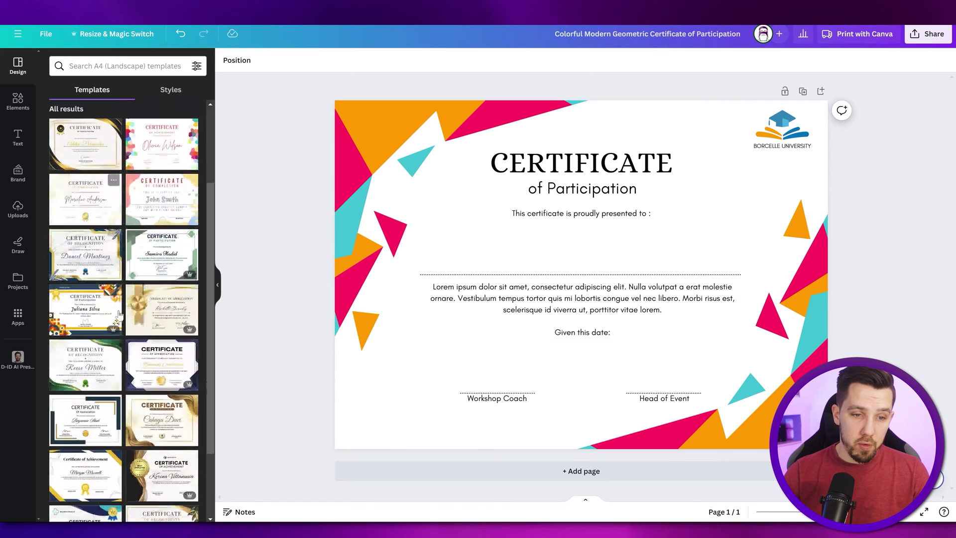
scroll(128, 384, "down", 2)
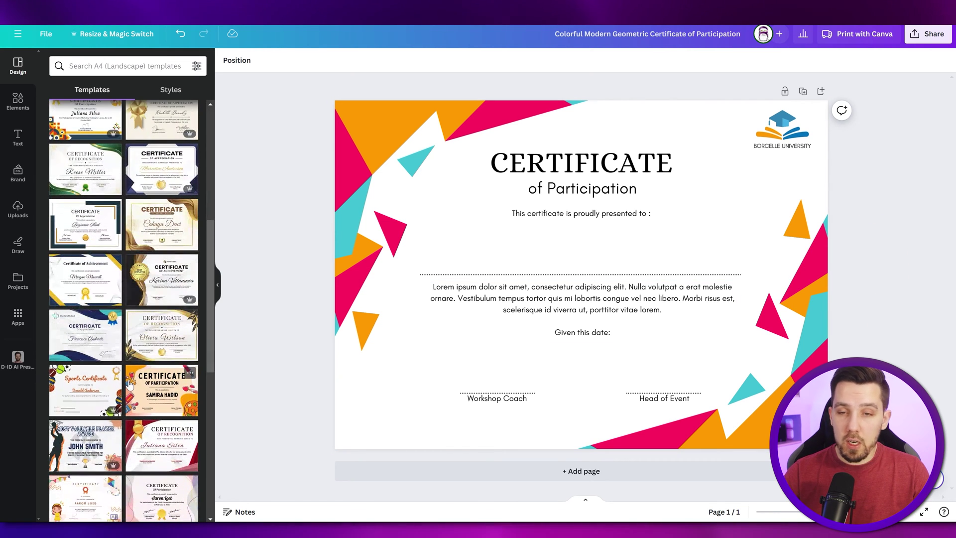
scroll(129, 383, "down", 3)
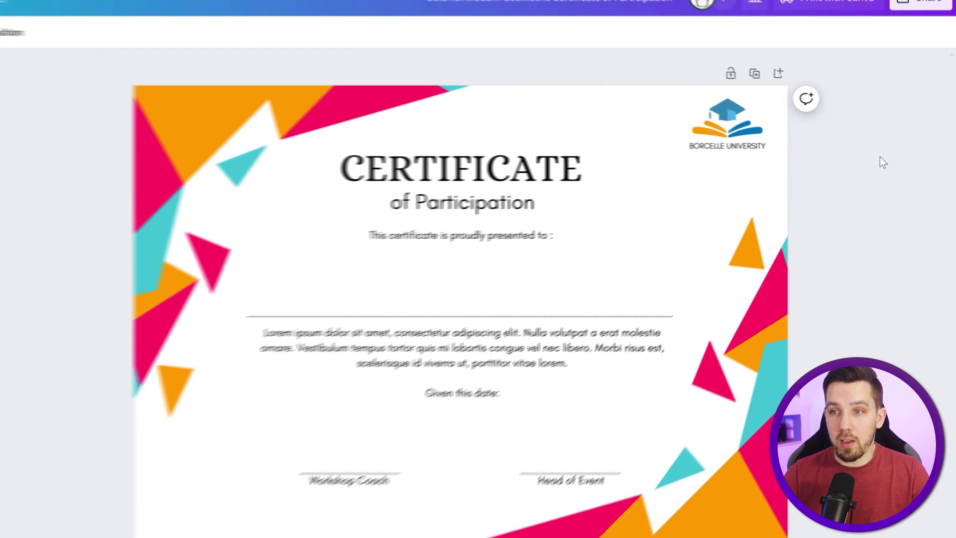
Step: Download the certificate as a PNG, then start a blank Google Doc via docs.new
left_click(927, 33)
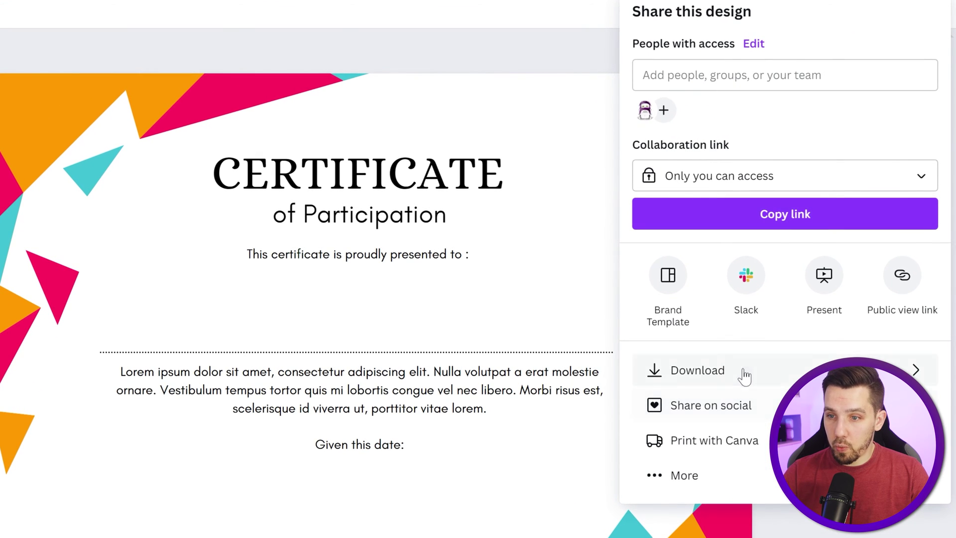
left_click(745, 374)
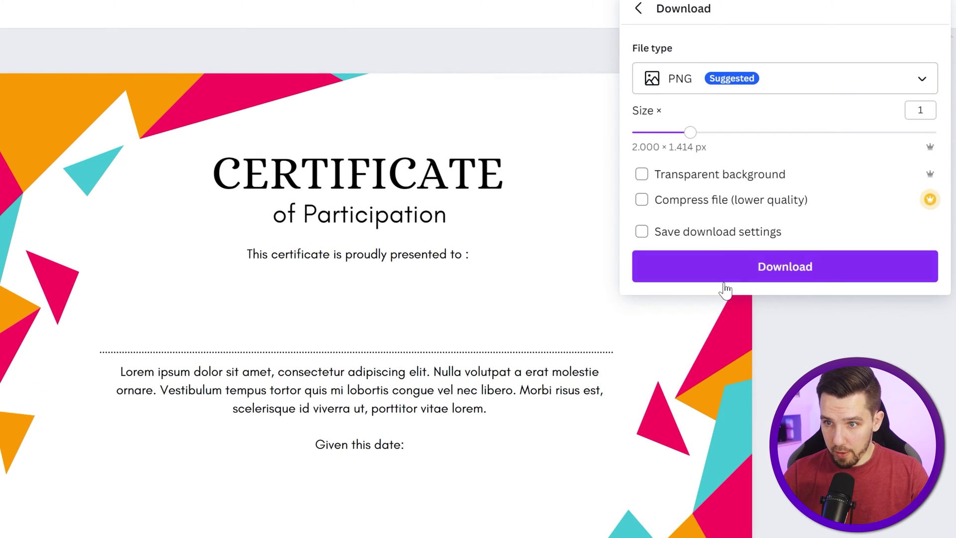
left_click(726, 274)
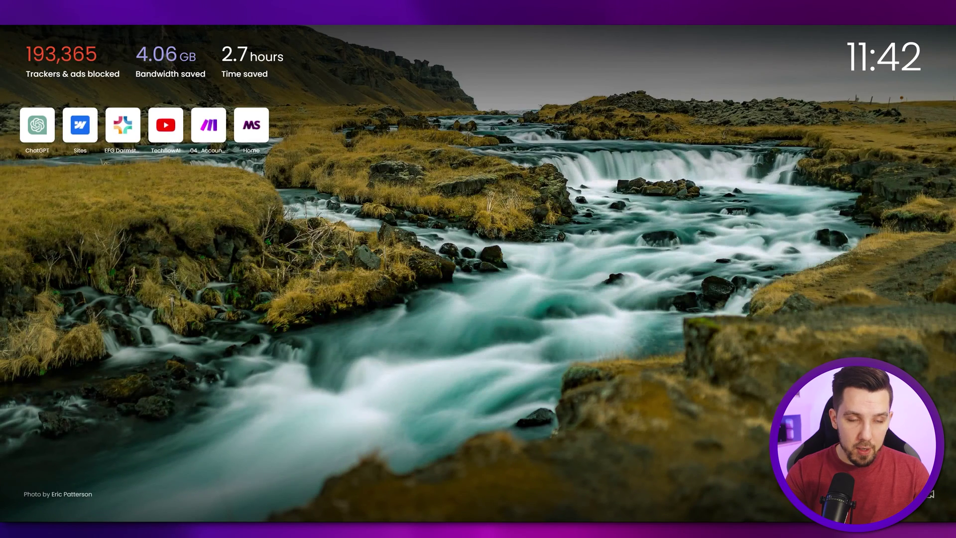
type("docs.new")
key("Return")
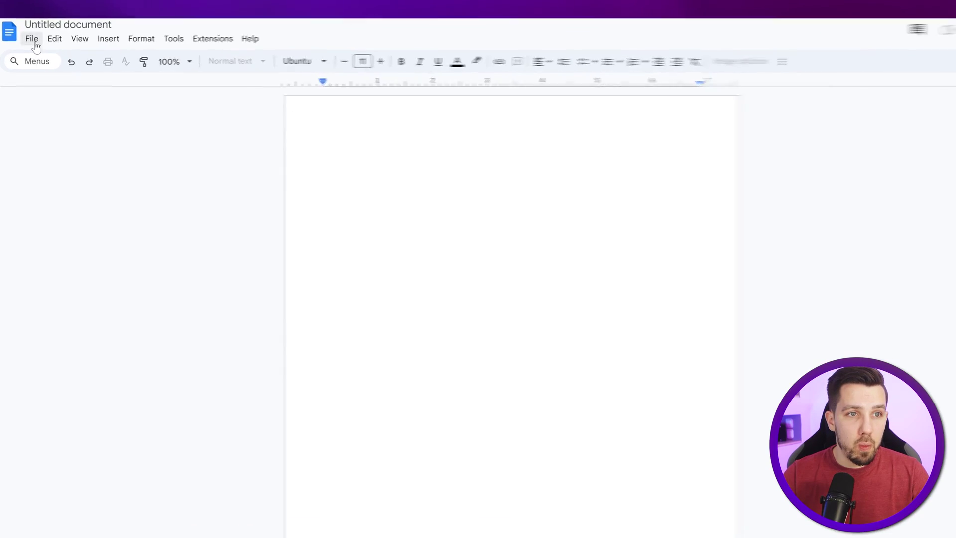
Step: Switch the Google Doc's page orientation to landscape
left_click(172, 30)
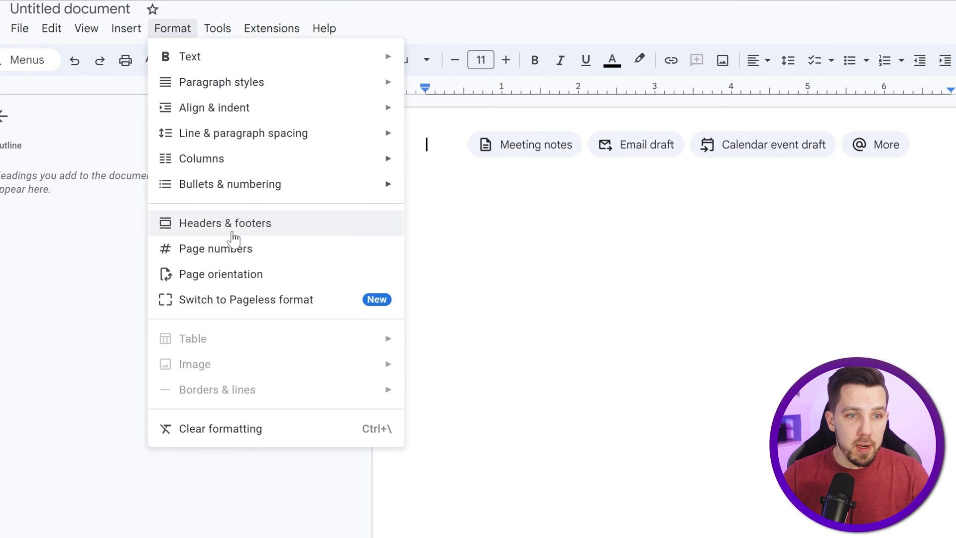
left_click(220, 274)
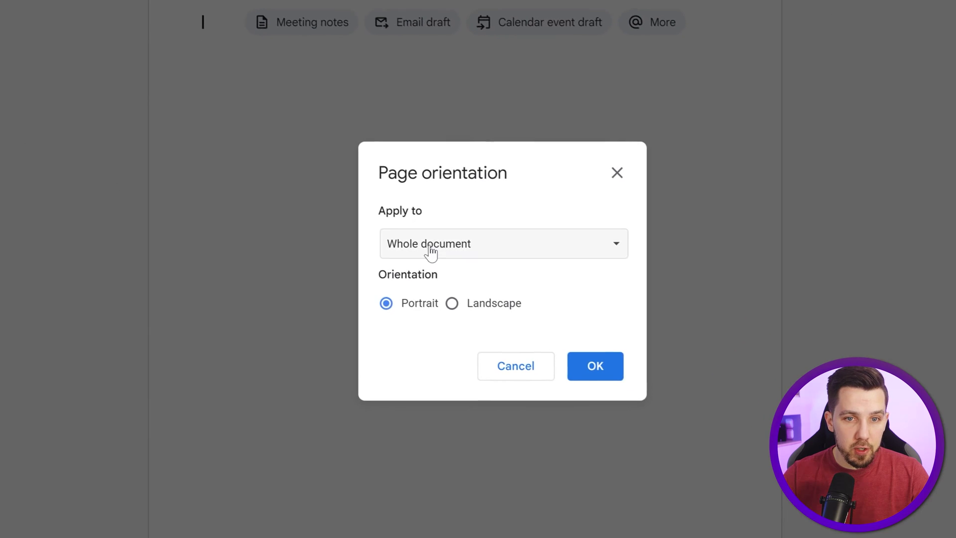
left_click(431, 250)
left_click(495, 304)
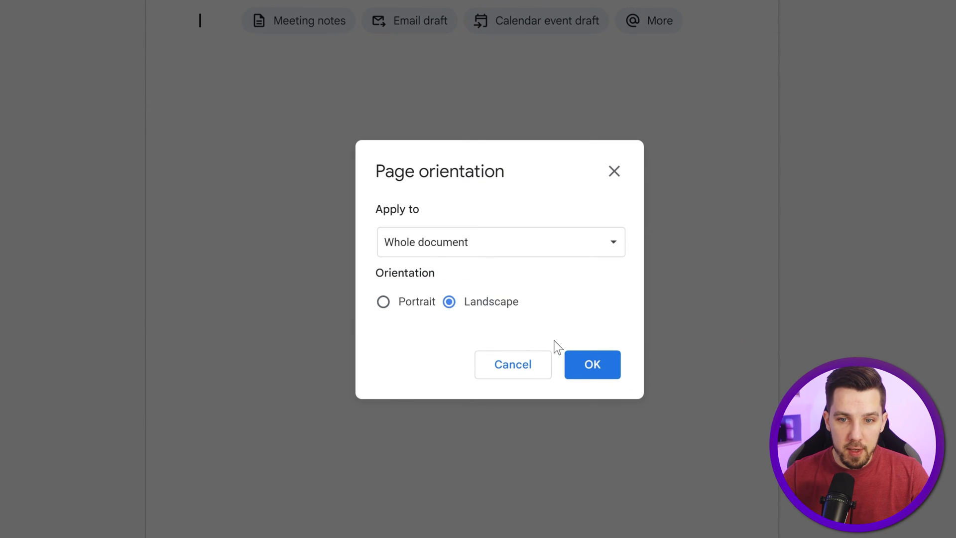
left_click(572, 360)
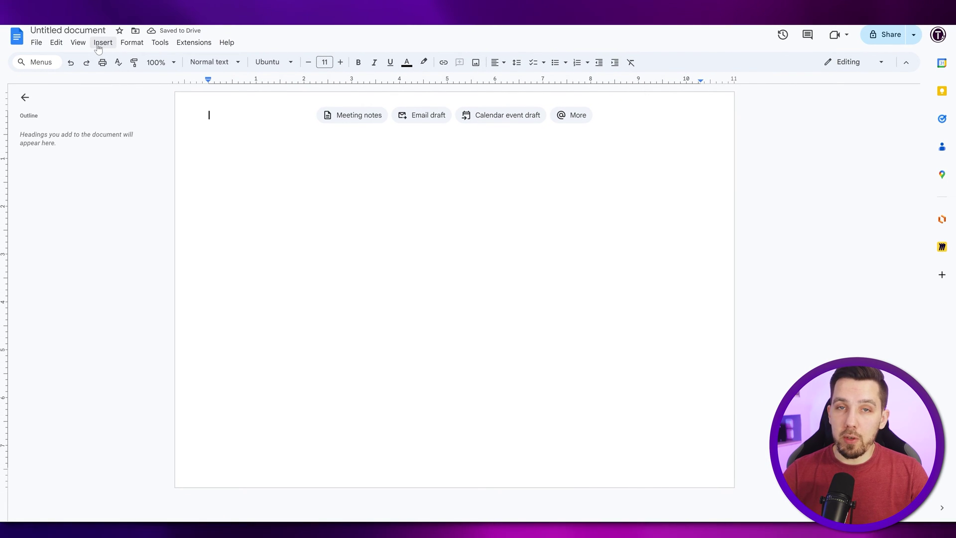
Step: Place the certificate image behind text, fix its position on the page, and stretch it to the corners
left_click(98, 47)
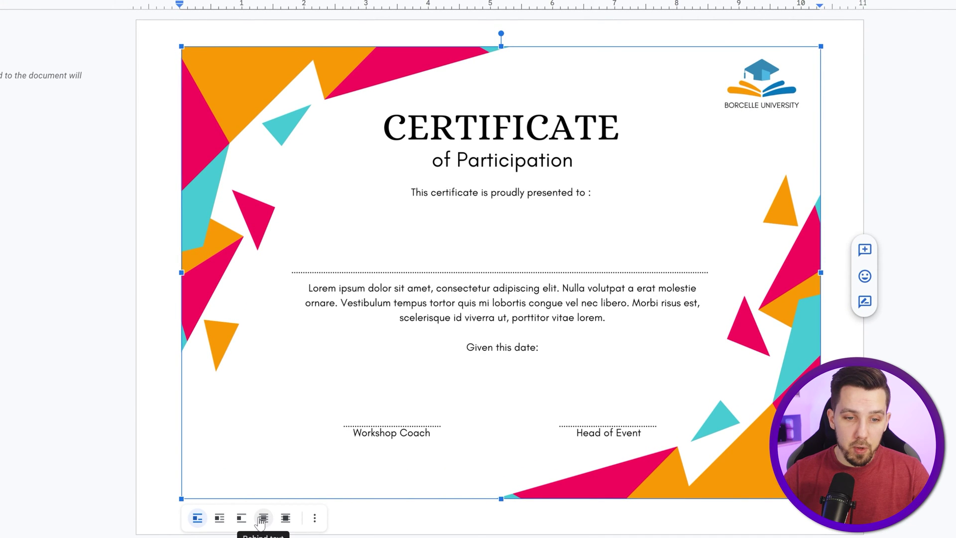
left_click(265, 520)
left_click(349, 524)
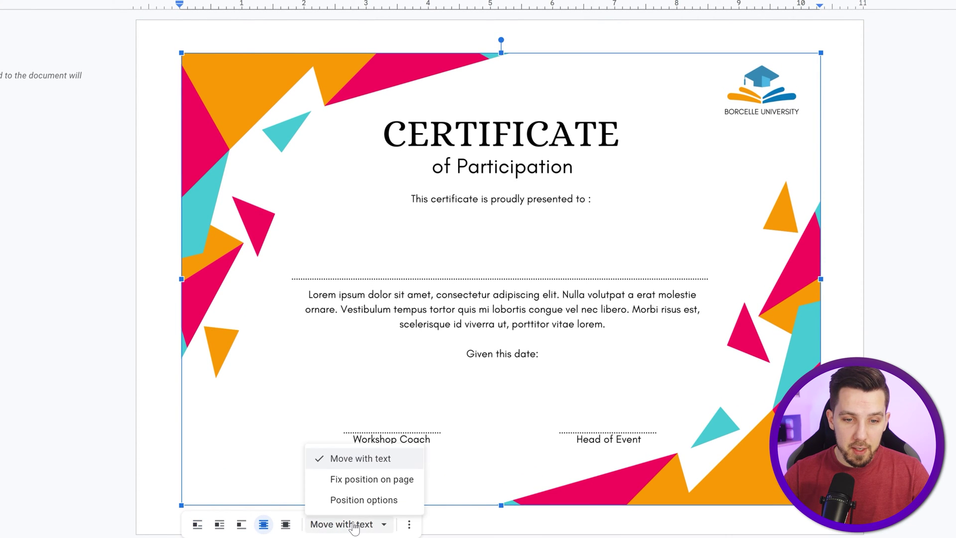
left_click(355, 481)
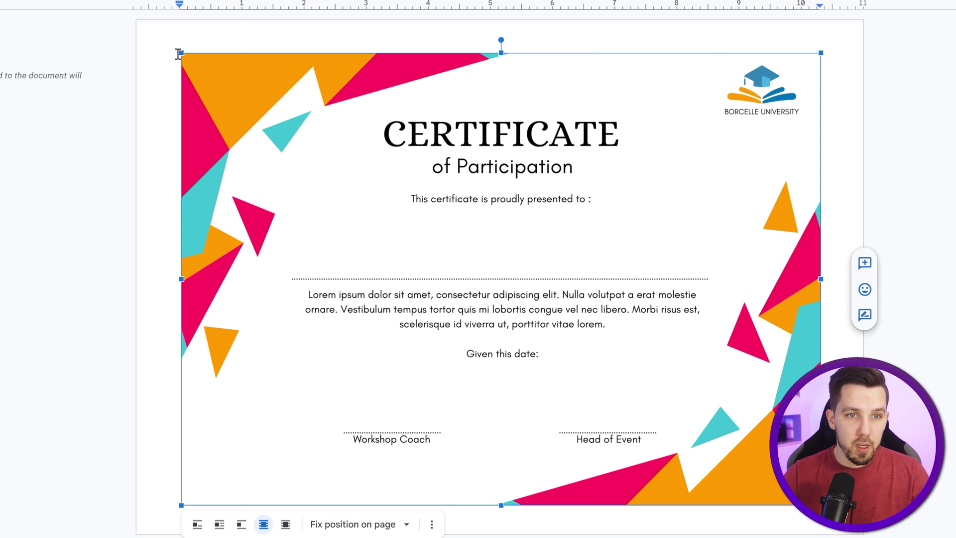
left_click_drag(180, 54, 148, 23)
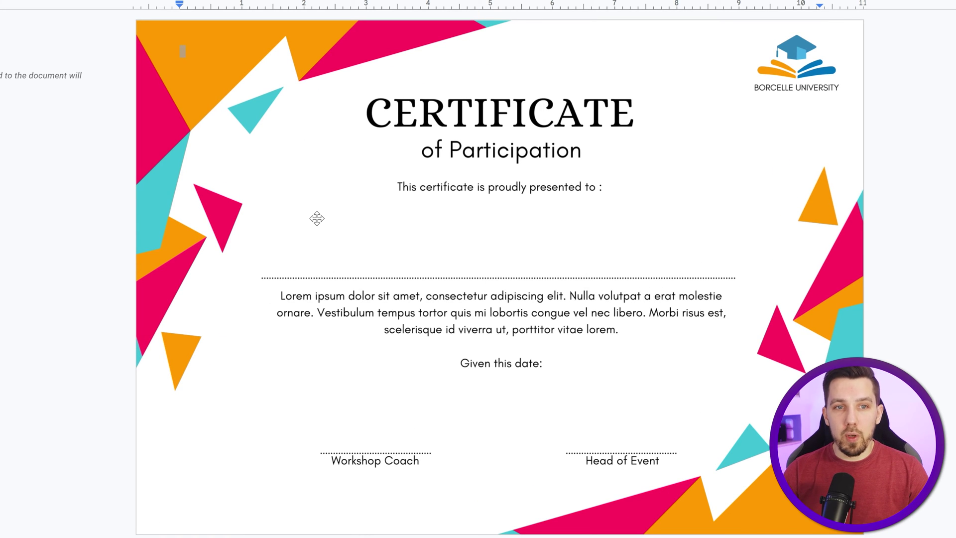
left_click(316, 218)
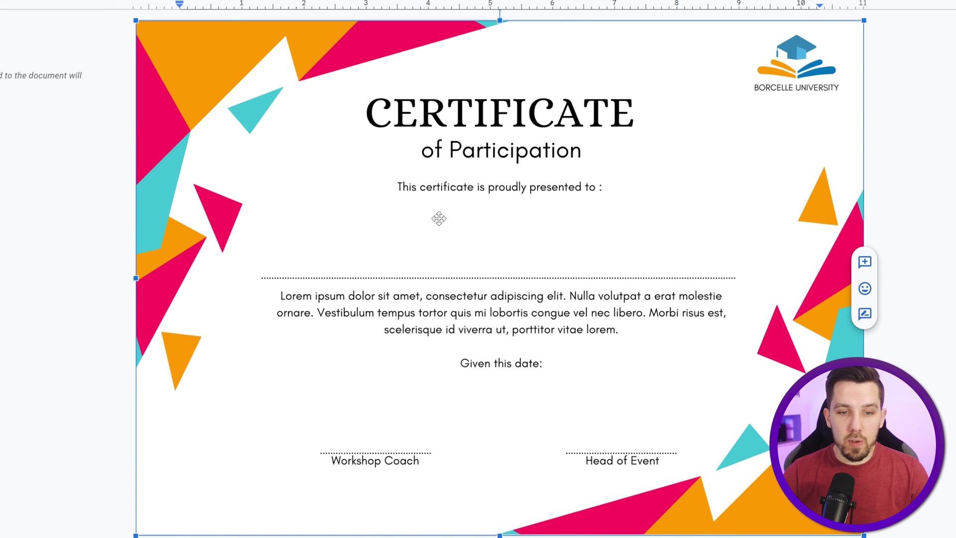
Step: Set the {{NAME}} placeholder to the Lobster font and enlarge it two sizes
left_click(879, 205)
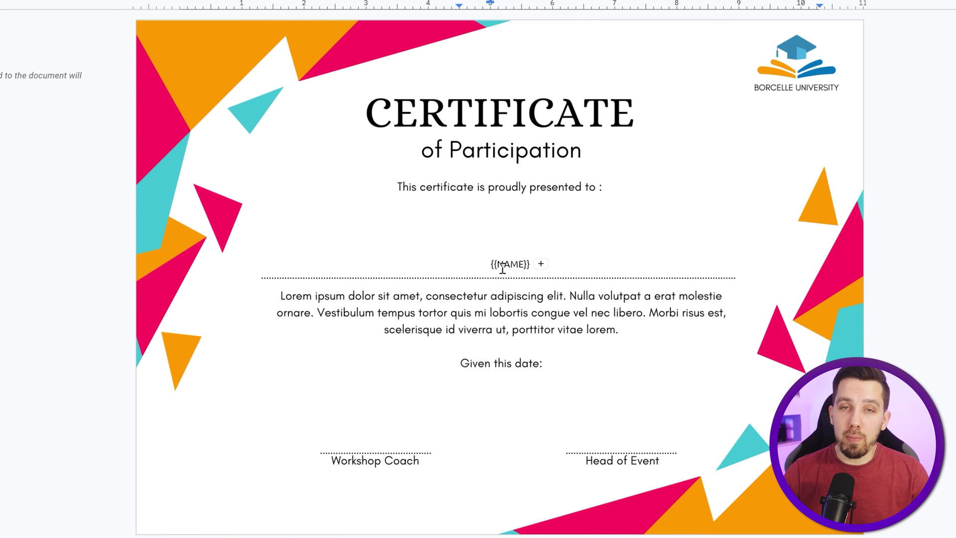
double_click(503, 268)
key("ctrl+a")
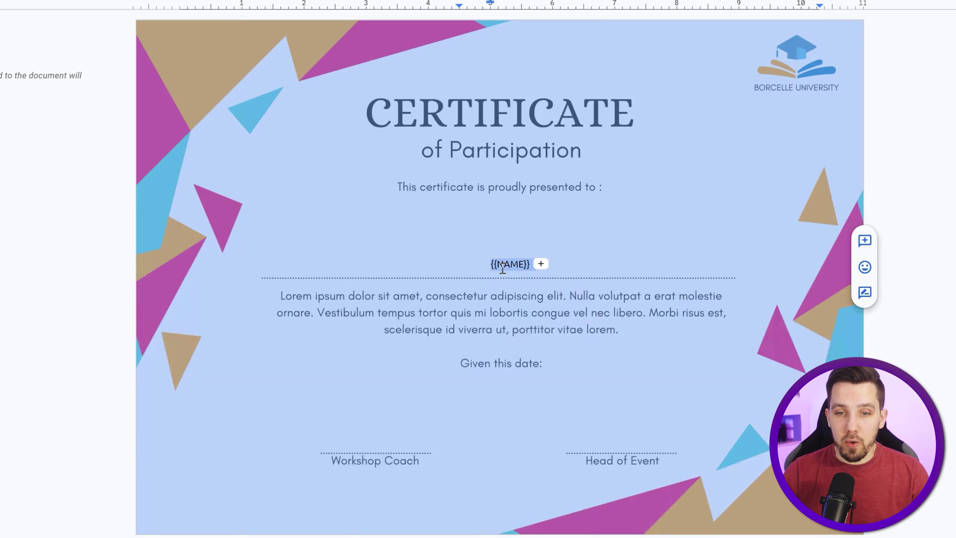
left_click(520, 267)
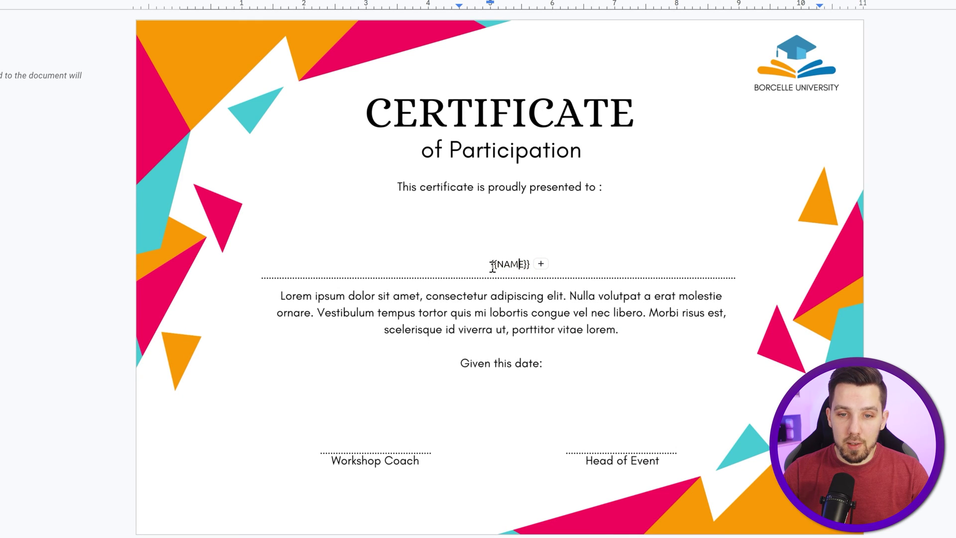
left_click_drag(509, 268, 531, 267)
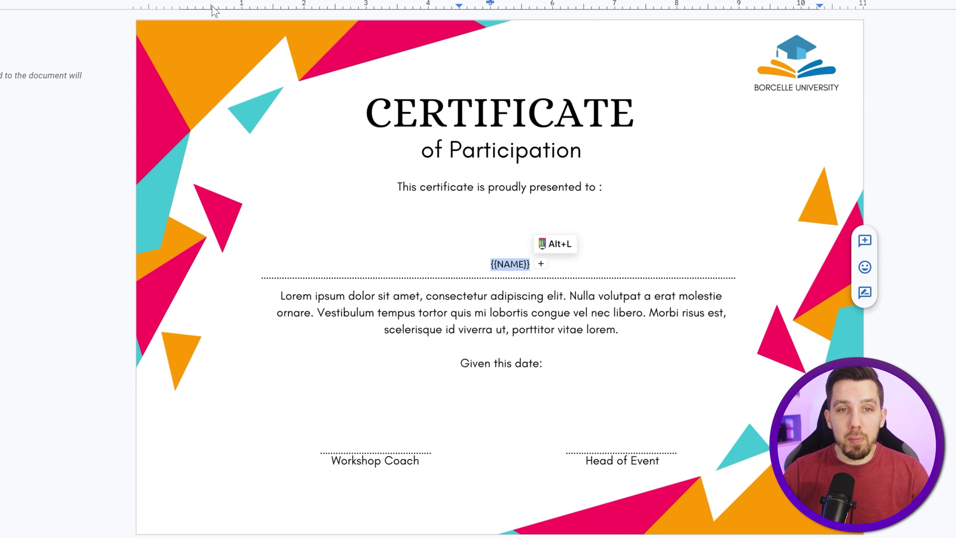
left_click(279, 1)
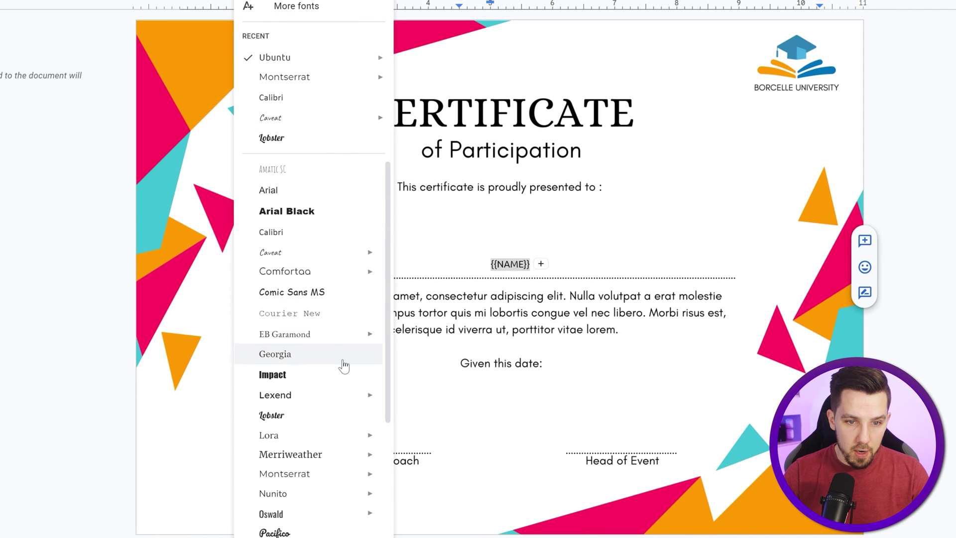
left_click(342, 133)
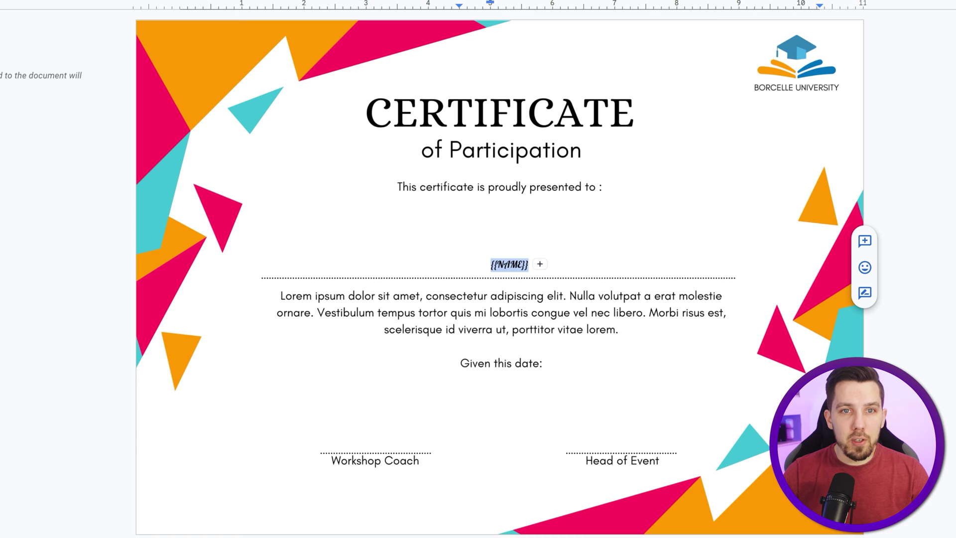
key("ctrl+shift+period")
key("ctrl+shift+period")
key("ctrl+shift+period")
key("ctrl+shift+period")
key("ctrl+shift+period")
key("ctrl+shift+period")
key("ctrl+shift+period")
key("ctrl+shift+period")
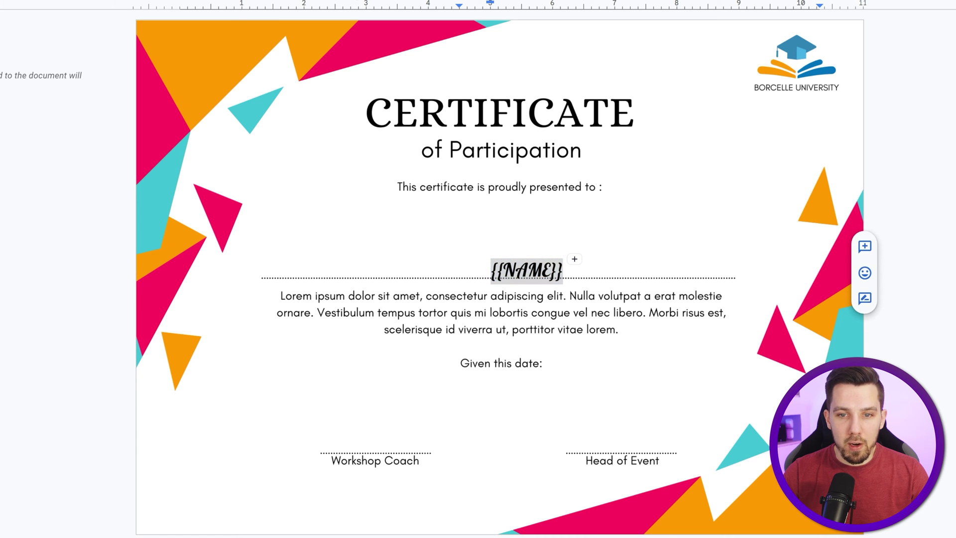
key("ctrl+shift+period")
key("ctrl+shift+period")
key("ctrl+shift+period")
key("ctrl+shift+period")
key("ctrl+shift+period")
key("ctrl+shift+period")
key("ctrl+shift+period")
key("ctrl+shift+period")
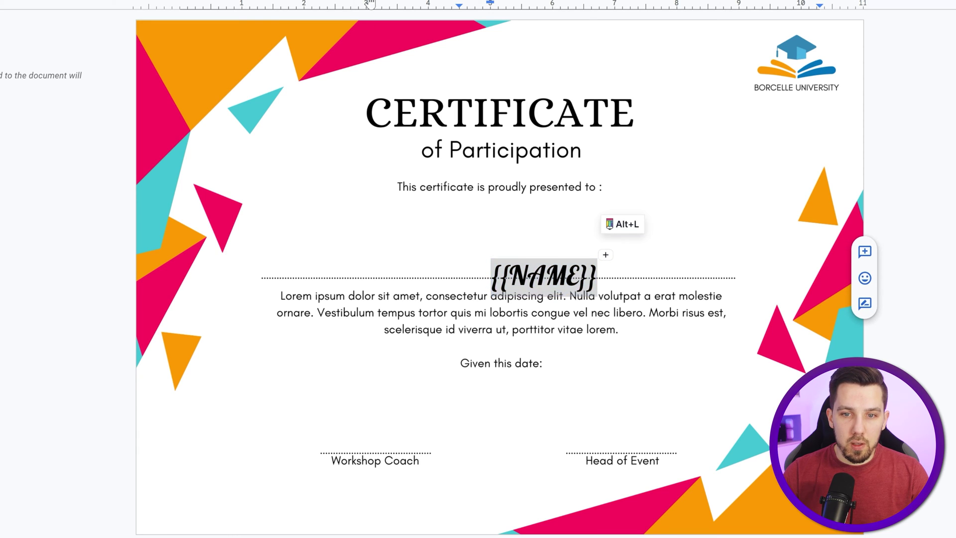
Step: Replace NAME inside the braces with the recipient's name and select the whole braced name
left_click(471, 287)
double_click(513, 282)
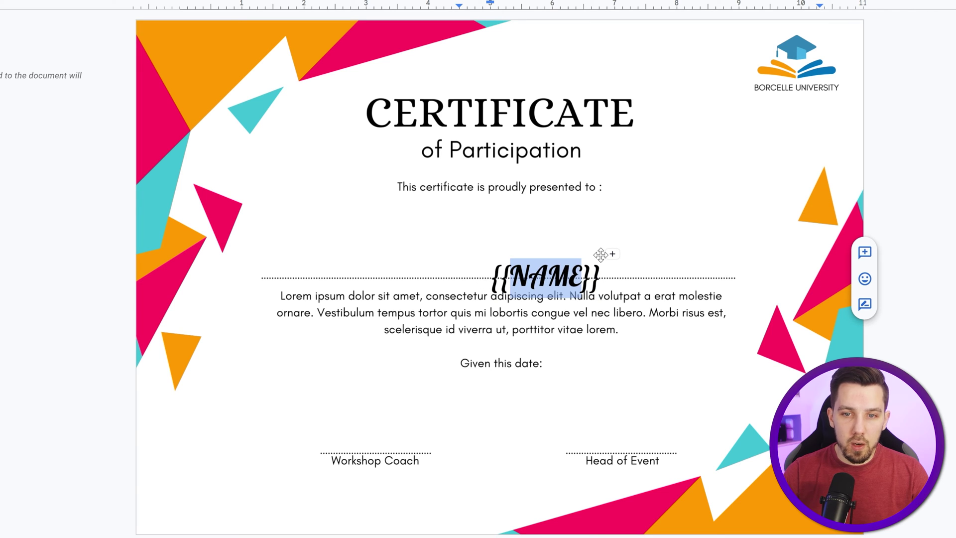
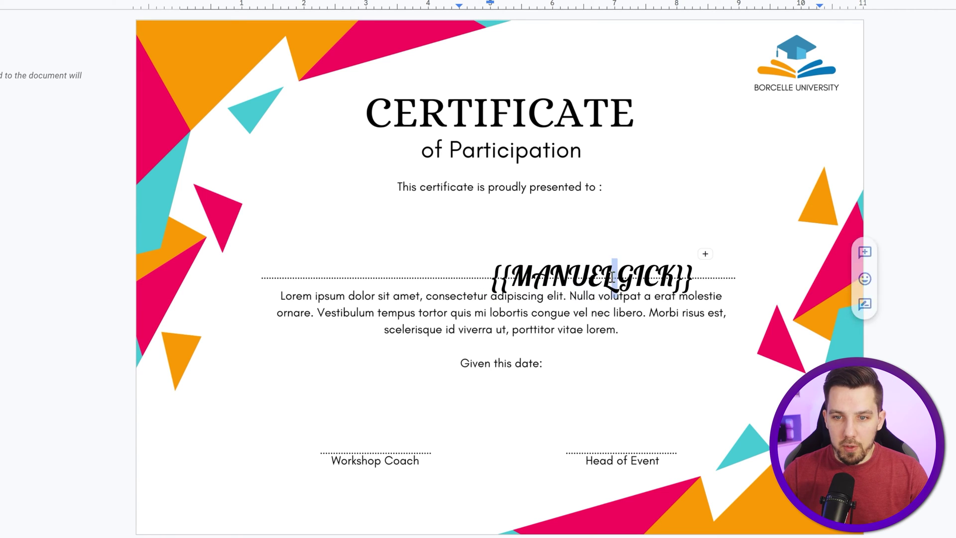
key("ctrl+a")
left_click(658, 276)
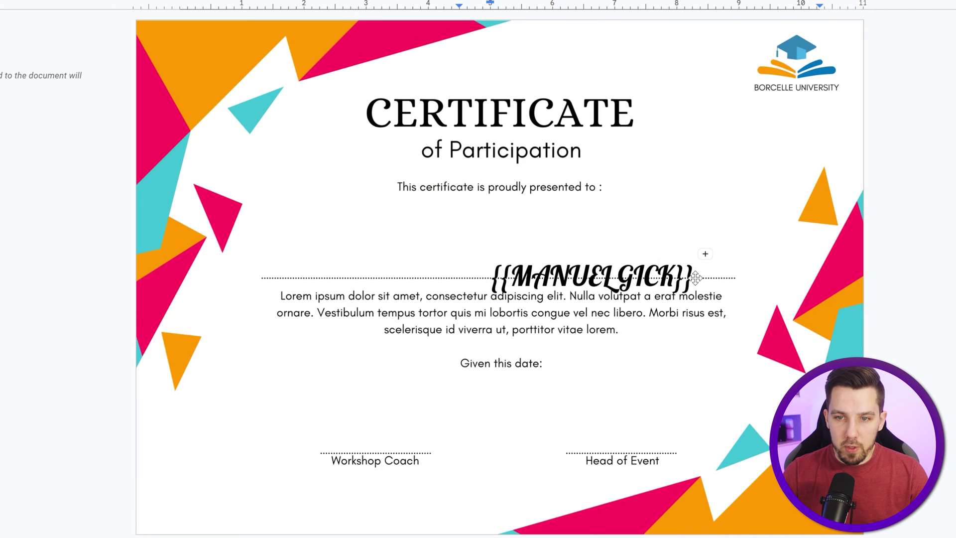
left_click_drag(691, 279, 500, 284)
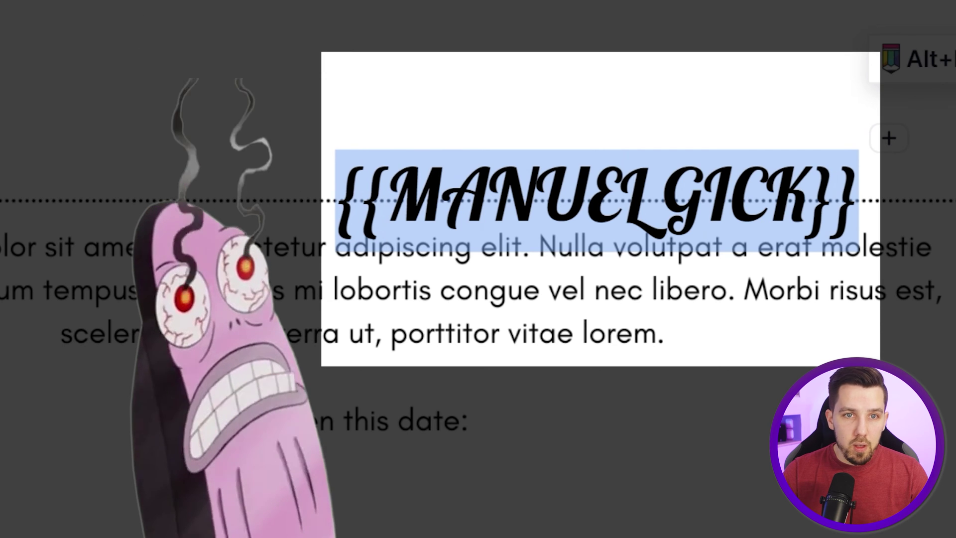
Step: Bold the recipient name and center its line
key("ctrl+b")
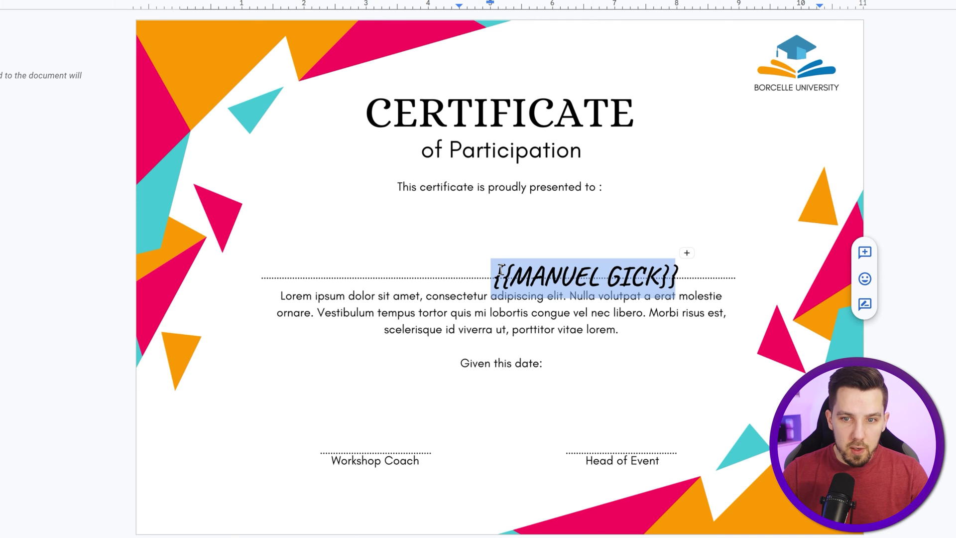
left_click(487, 278)
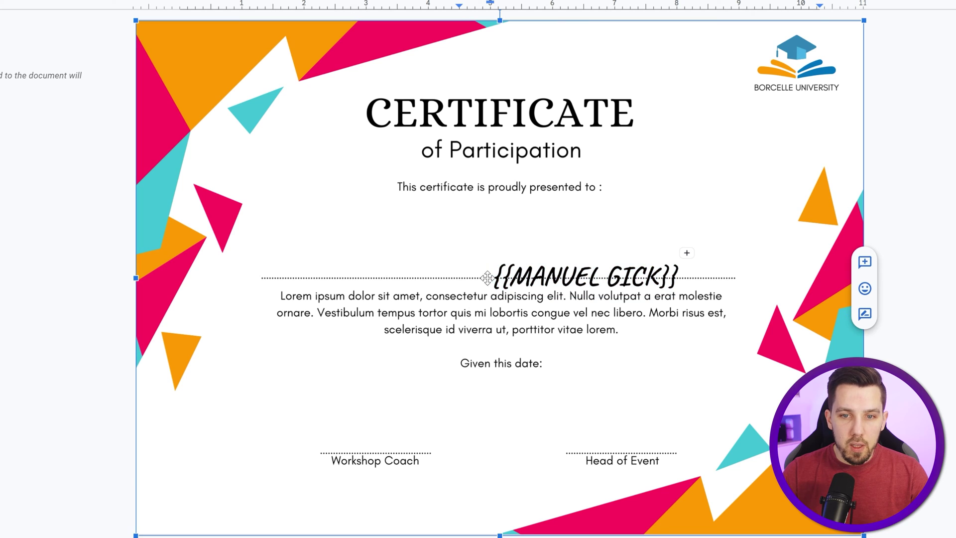
left_click(496, 278)
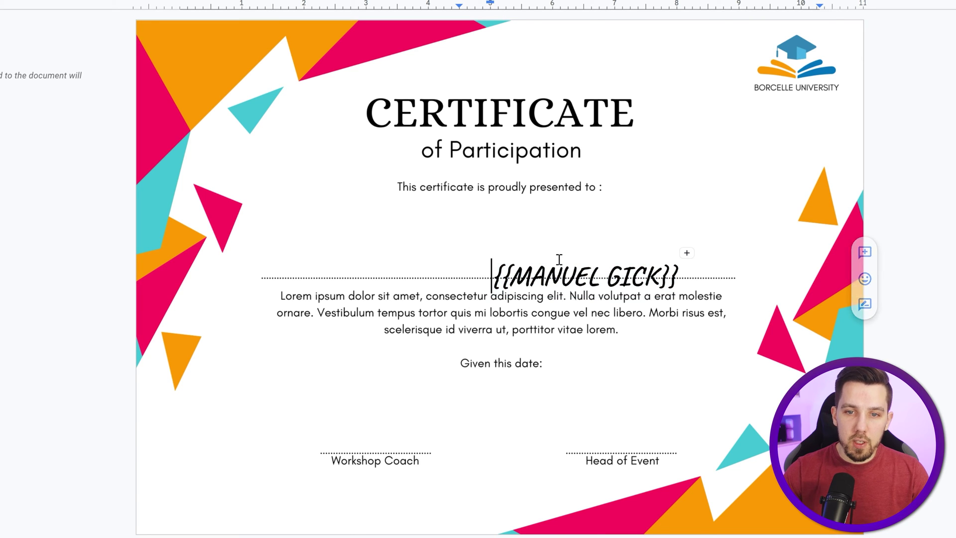
key("BackSpace")
key("ctrl+shift+Right")
key("ctrl+shift+Right")
key("ctrl+shift+Right")
key("ctrl+shift+Right")
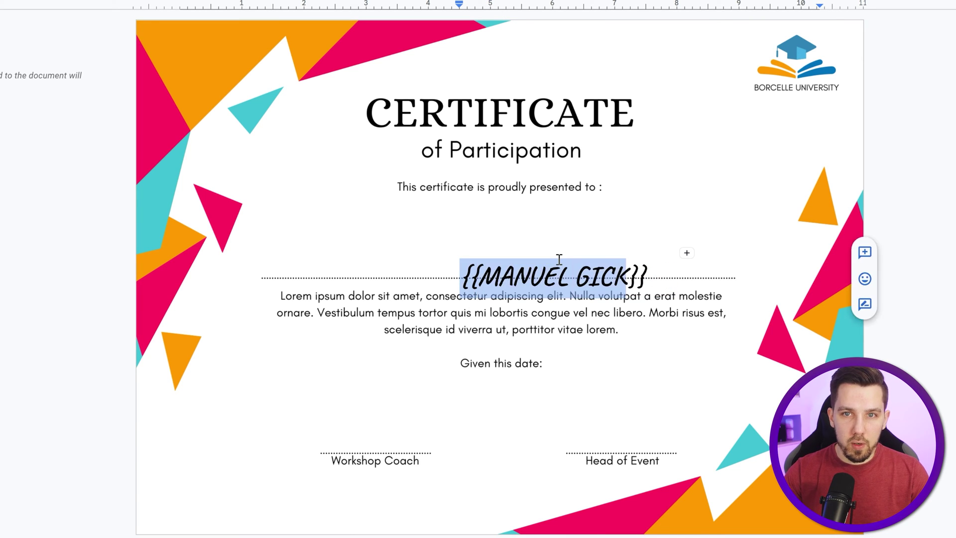
left_click(555, 0)
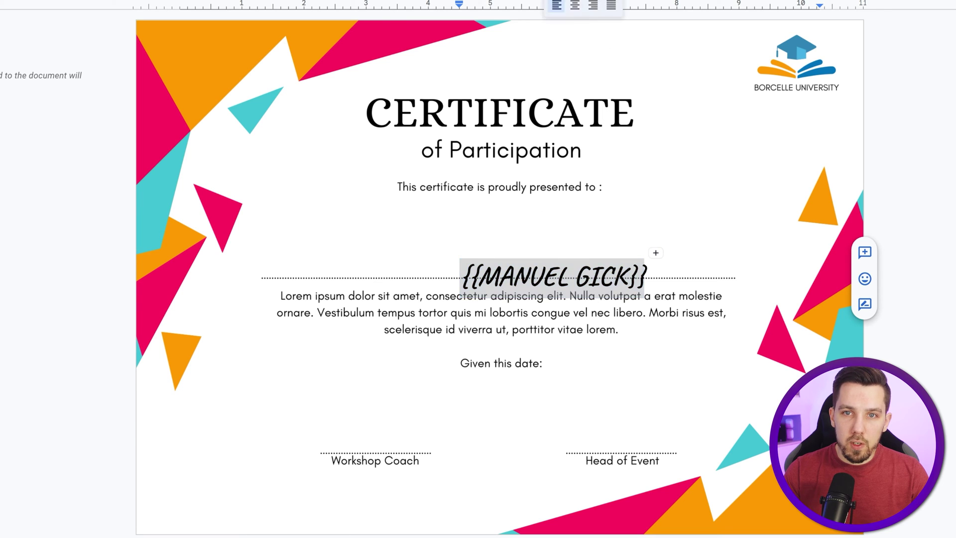
left_click(575, 5)
Step: Remove the empty lines above the name so it sits centered under 'proudly presented to'
left_click(545, 284)
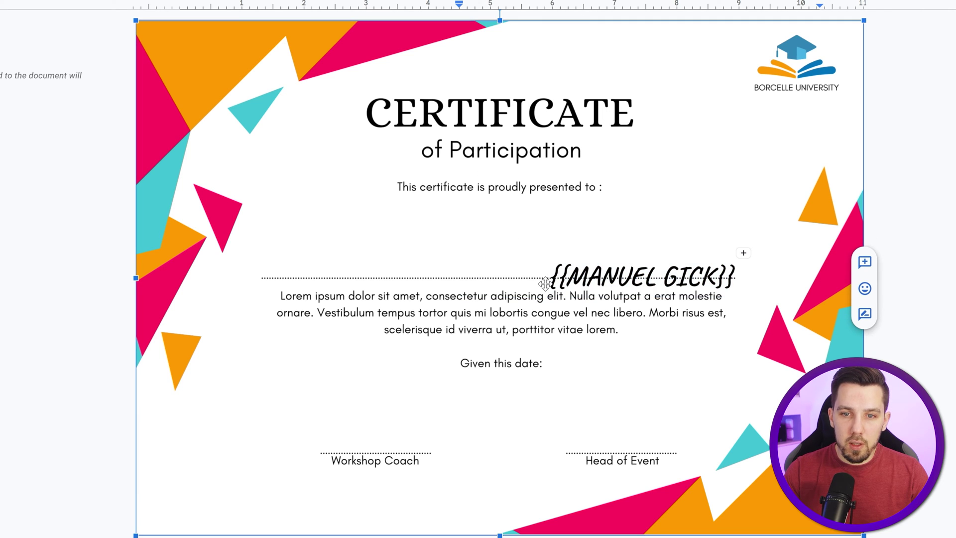
left_click(548, 283)
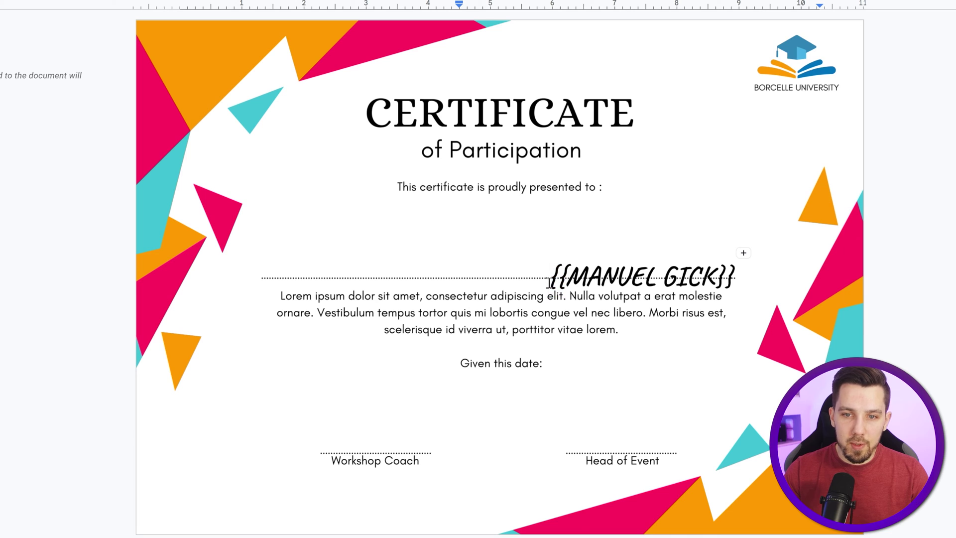
key("BackSpace")
left_click(364, 265)
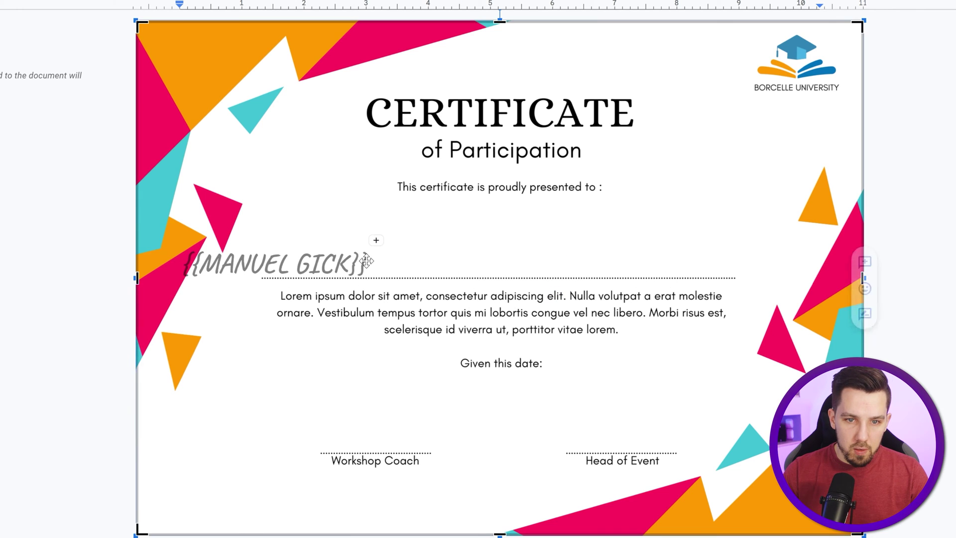
key("ctrl+a")
left_click(575, 5)
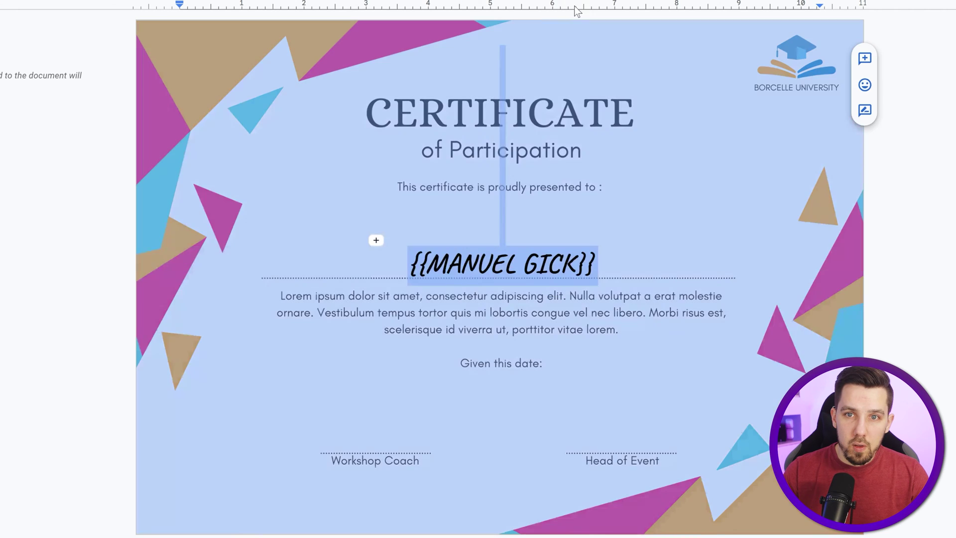
left_click(620, 268)
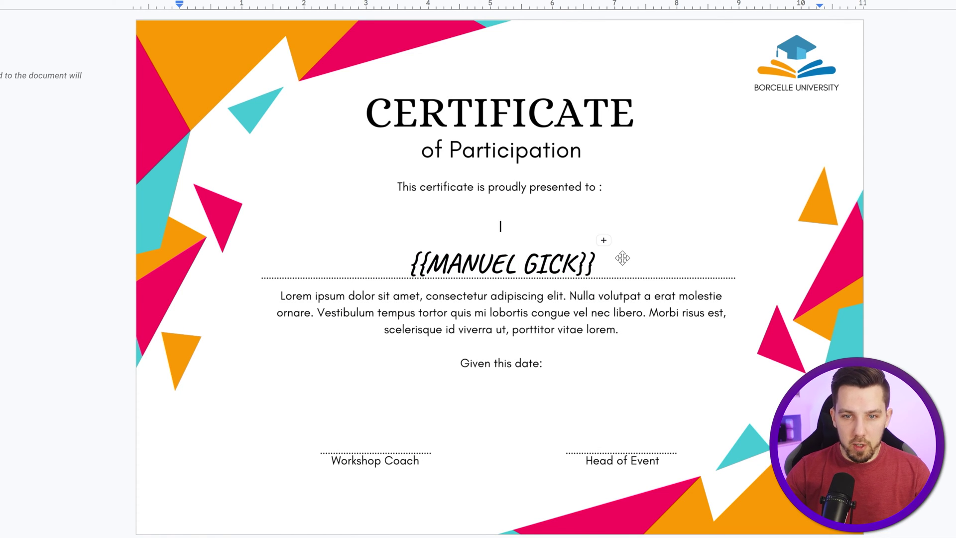
key("BackSpace")
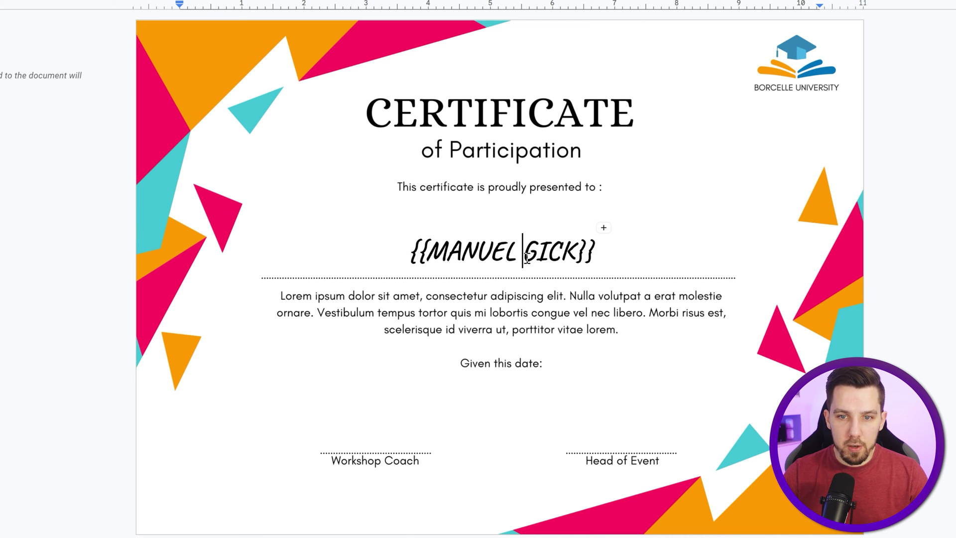
Step: Enlarge the name and replace the text inside its braces with Name, giving {{Name}}
key("ctrl+a")
left_click(550, 260)
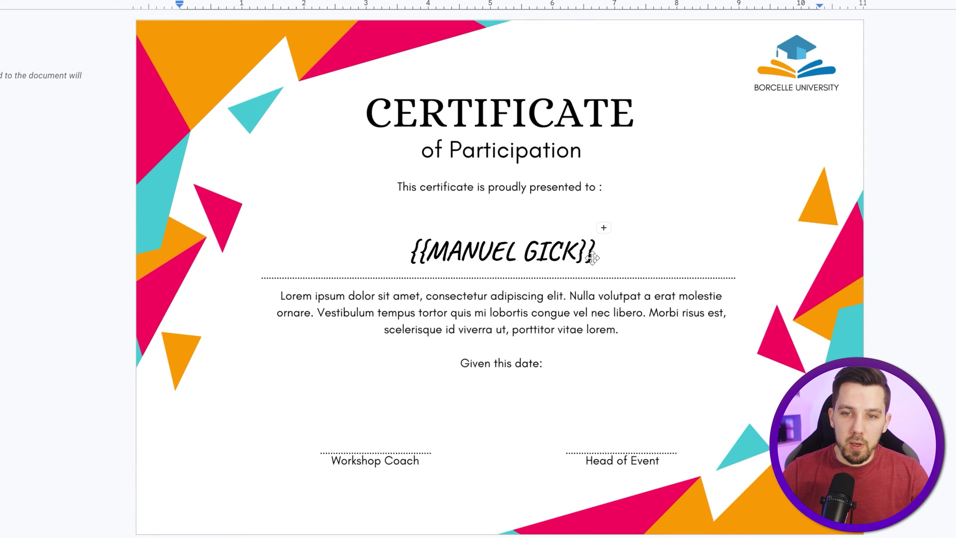
left_click(594, 263)
key("ctrl+shift+Left")
key("ctrl+shift+Left")
key("ctrl+shift+Left")
key("ctrl+shift+Left")
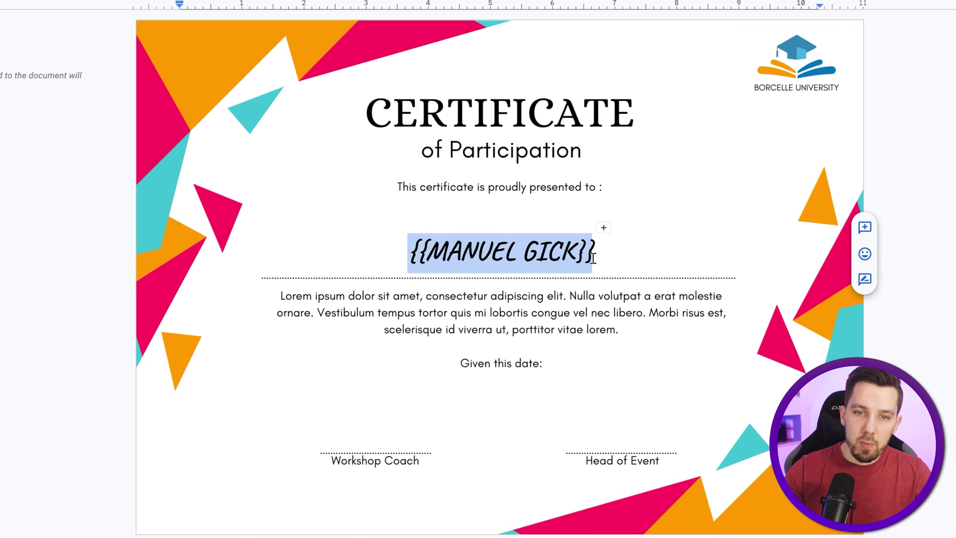
key("ctrl+shift+period")
key("ctrl+shift+period")
key("ctrl+shift+period")
key("ctrl+shift+period")
key("ctrl+shift+period")
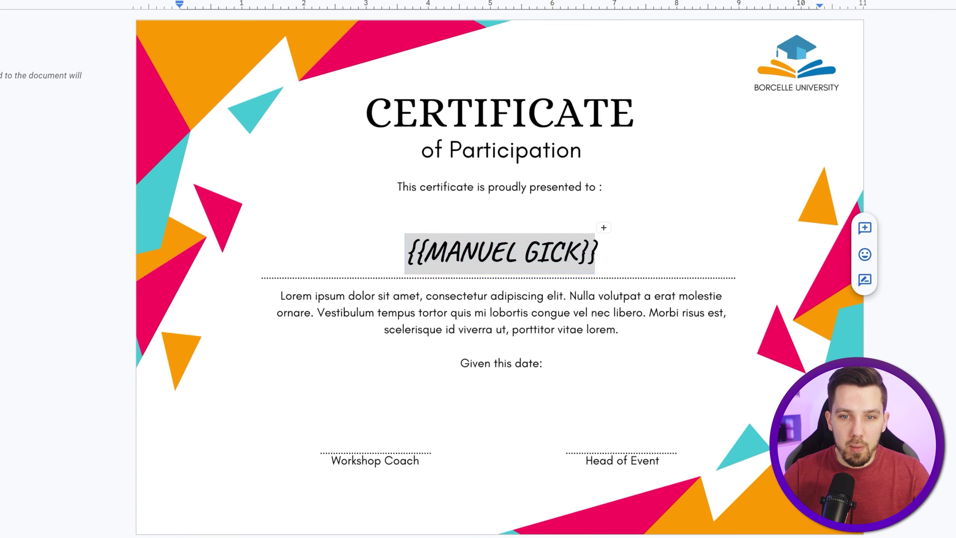
key("Right")
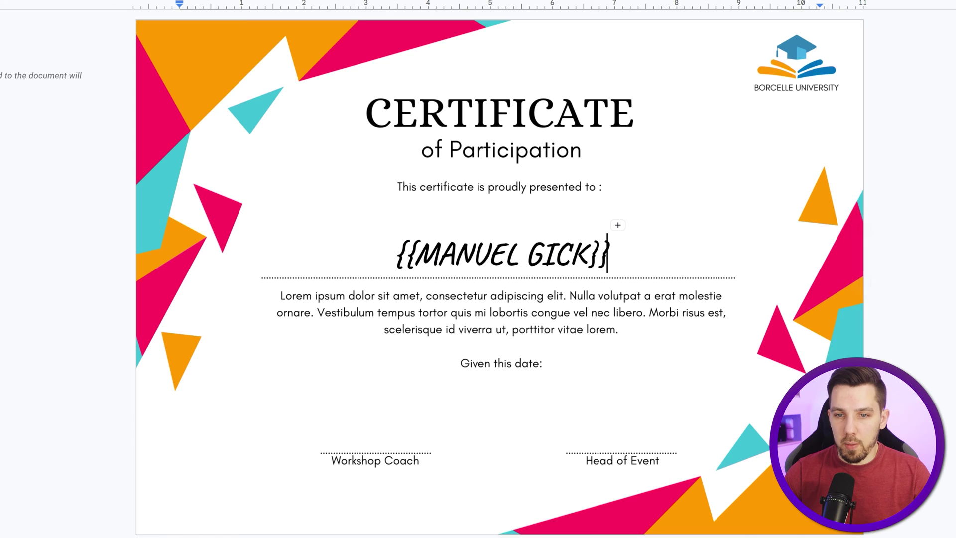
left_click_drag(587, 255, 429, 254)
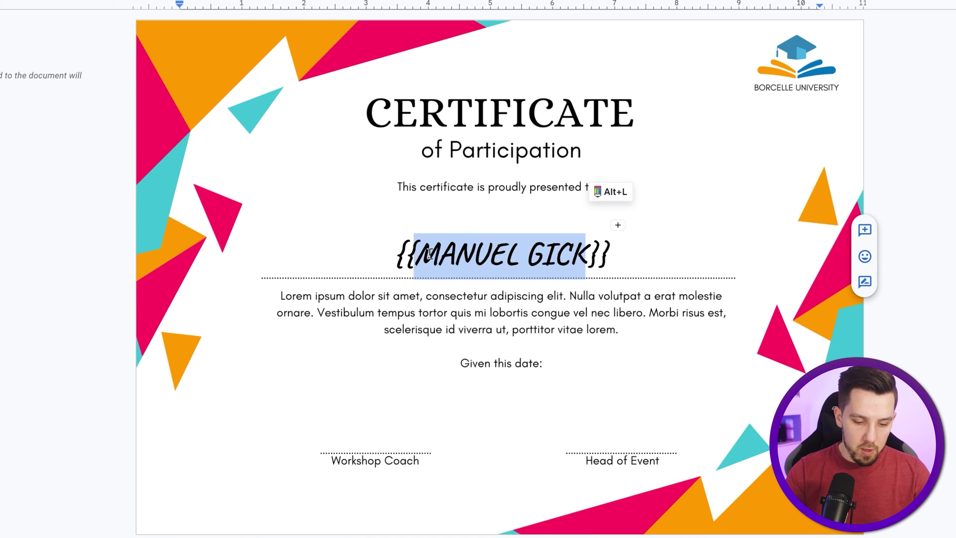
type("Name")
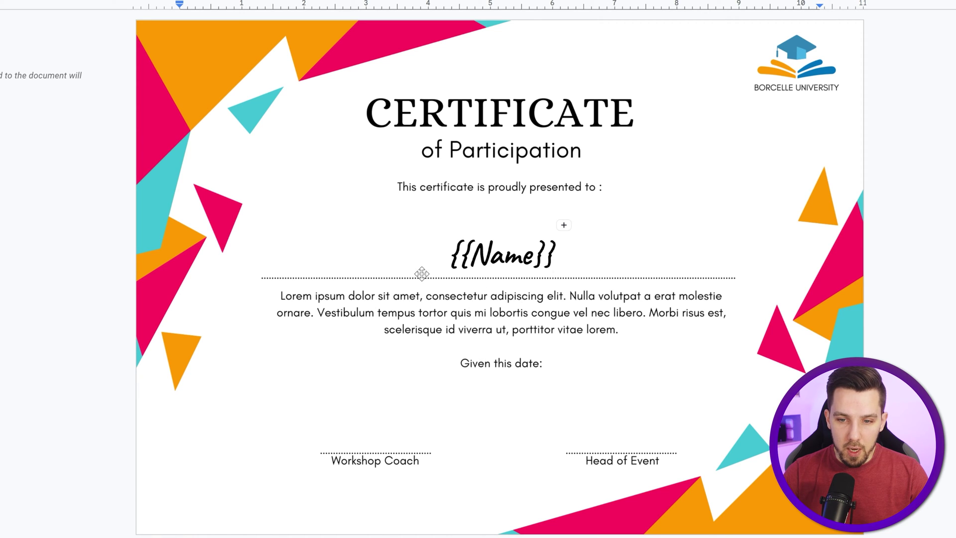
Step: Insert a 2x1 table above the signature lines and shrink its cells by lowering the font size four steps
left_click(40, 0)
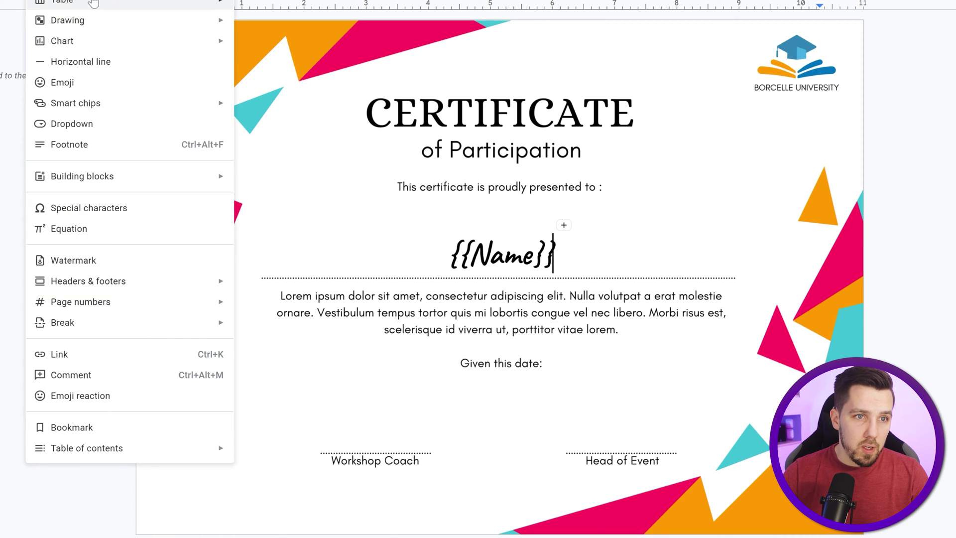
mouse_move(150, 1)
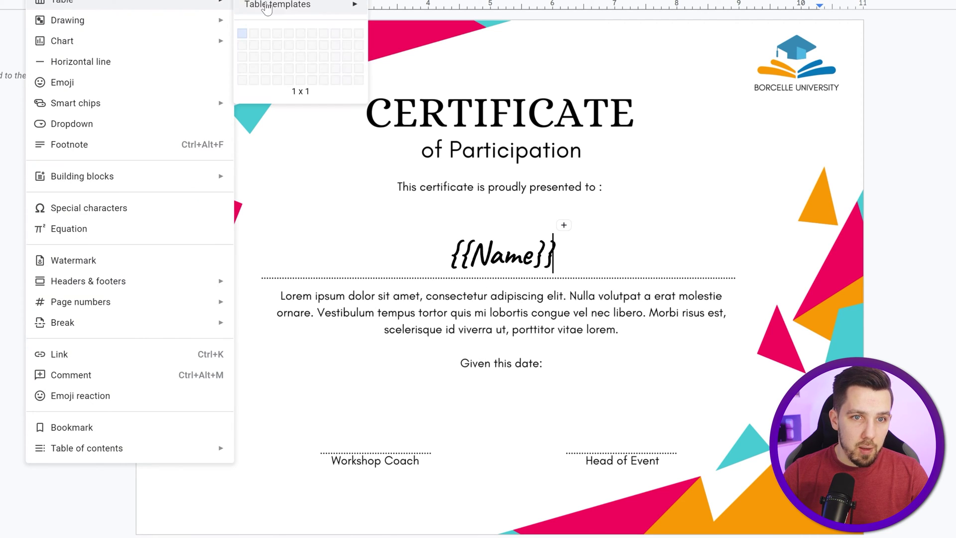
left_click(256, 34)
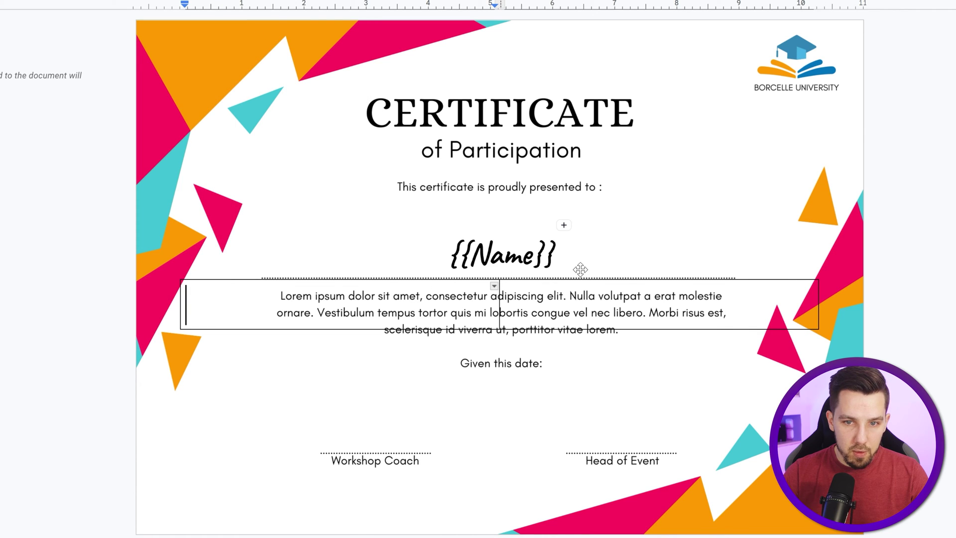
left_click(554, 262)
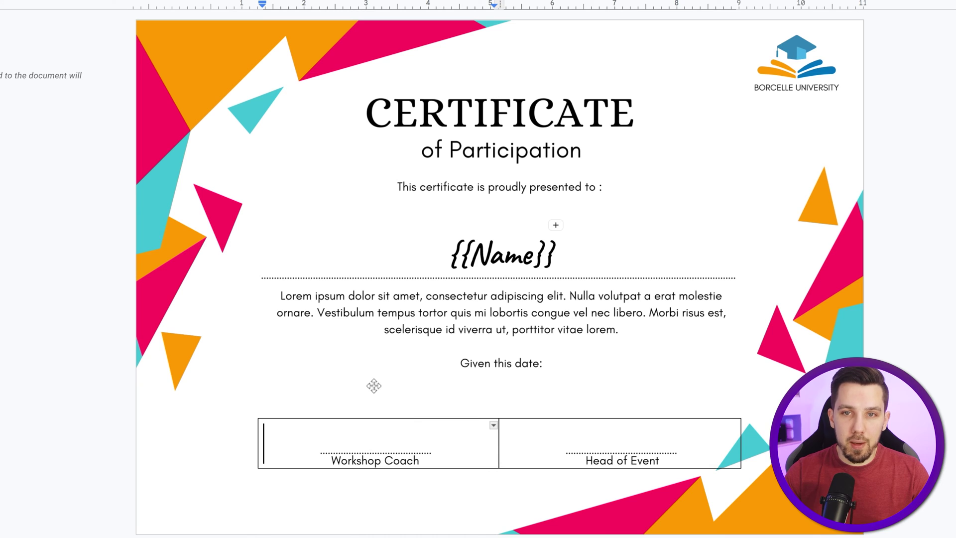
left_click_drag(348, 441, 584, 442)
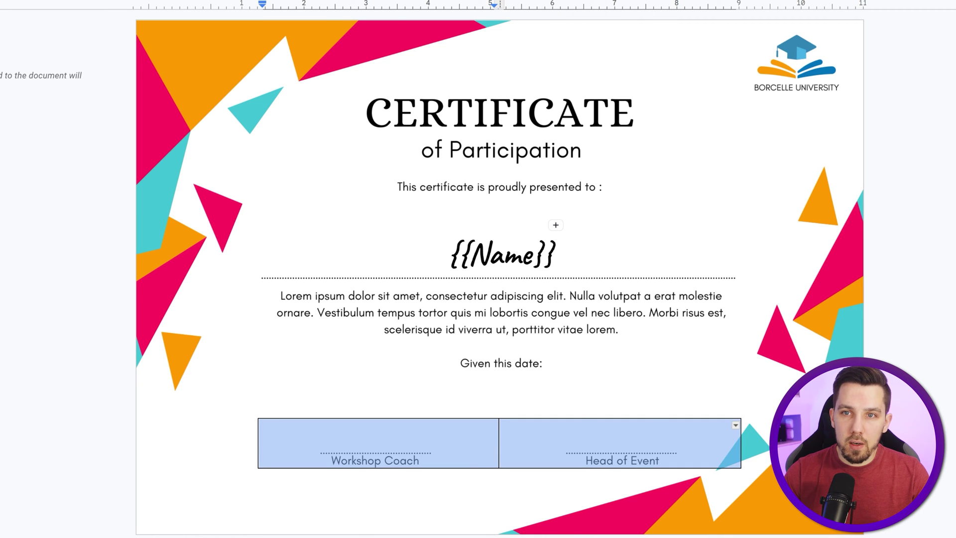
left_click(556, 1)
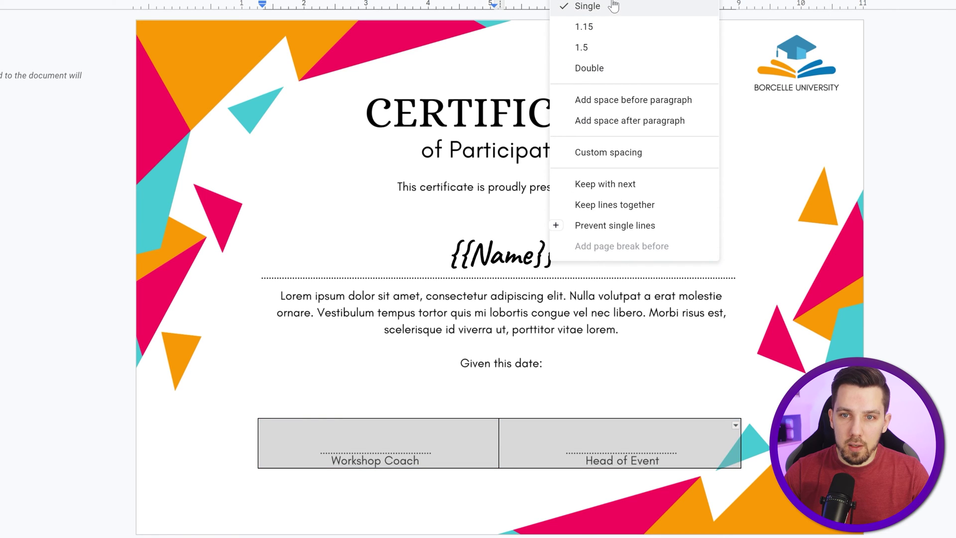
left_click_drag(349, 439, 504, 442)
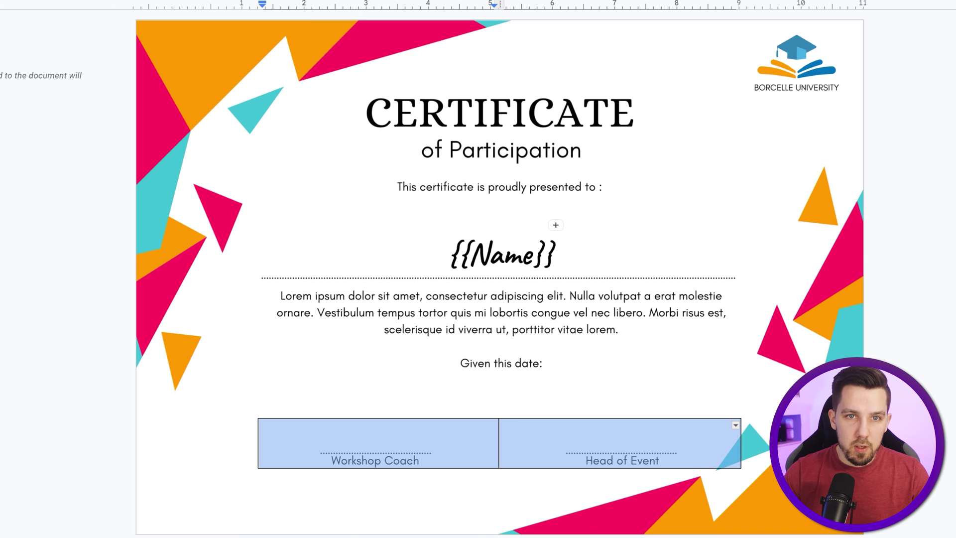
left_click(325, 1)
left_click(325, 1)
left_click(326, 1)
left_click(325, 1)
left_click(325, 1)
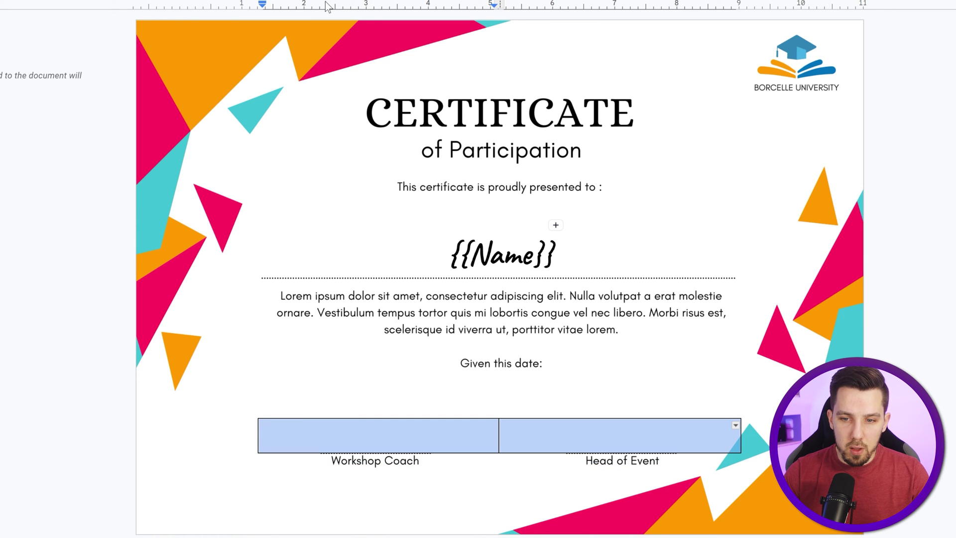
left_click(363, 442)
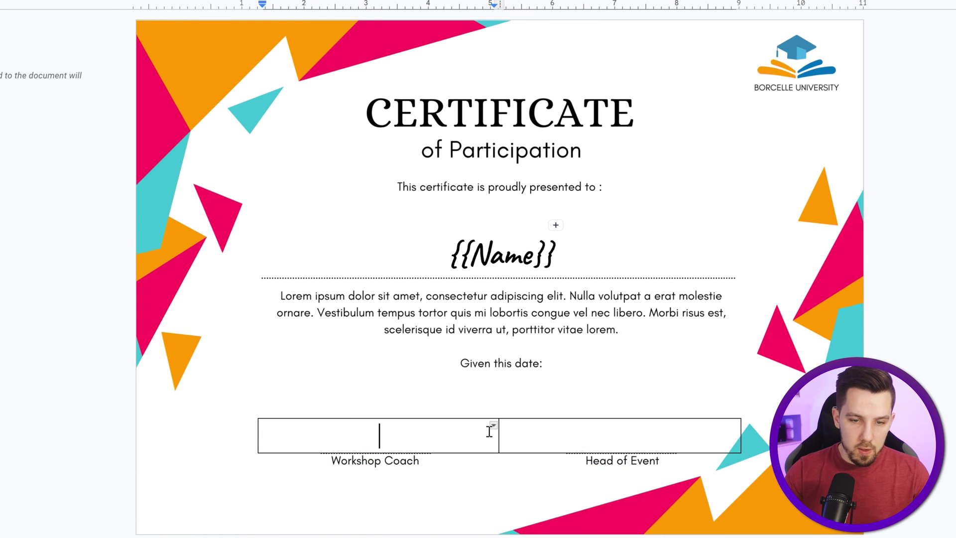
Step: Fill the signature cells with {{Coach}} on the left and {{Head of Event}} on the right
type("{{Coach}}")
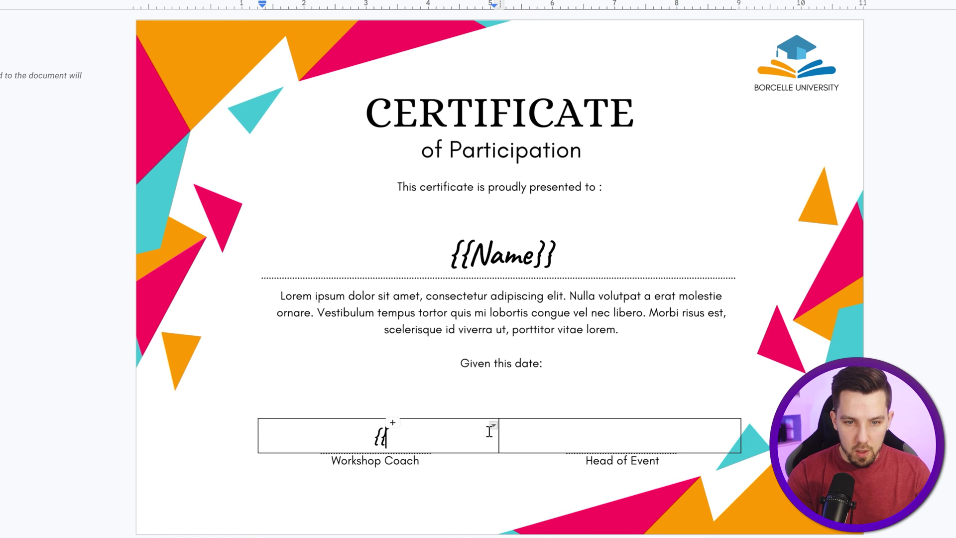
key("shift+Left")
key("shift+Left")
key("shift+Left")
key("shift+Left")
key("shift+Left")
key("shift+Left")
key("shift+Left")
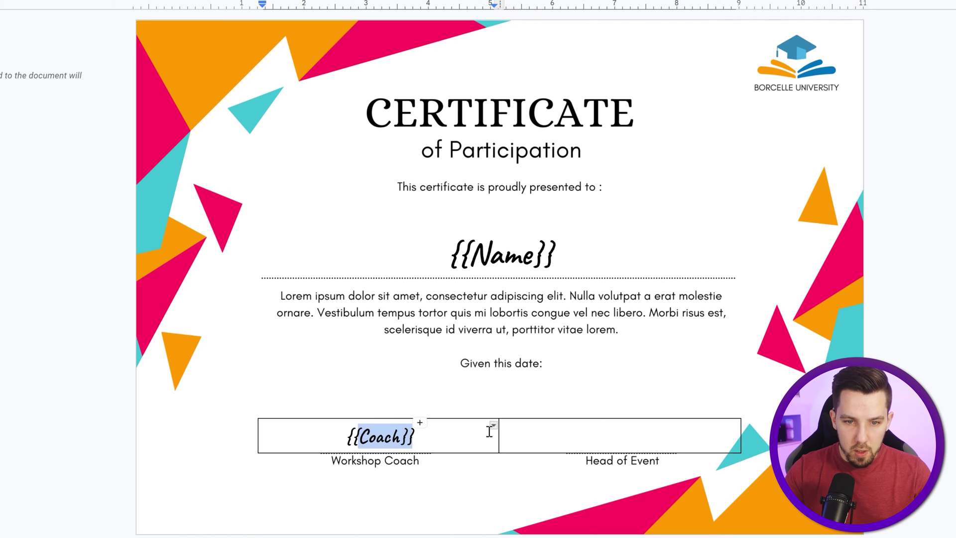
left_click(617, 431)
type("{{Coach}}")
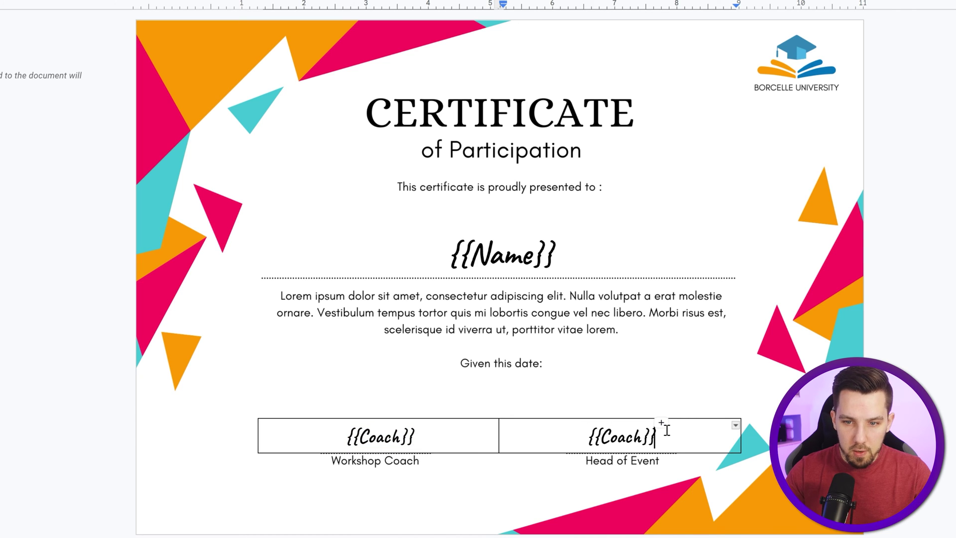
key("Left")
key("Left")
key("shift+Left")
key("shift+Left")
key("shift+Left")
key("shift+Left")
key("shift+Left")
type("Head of Event")
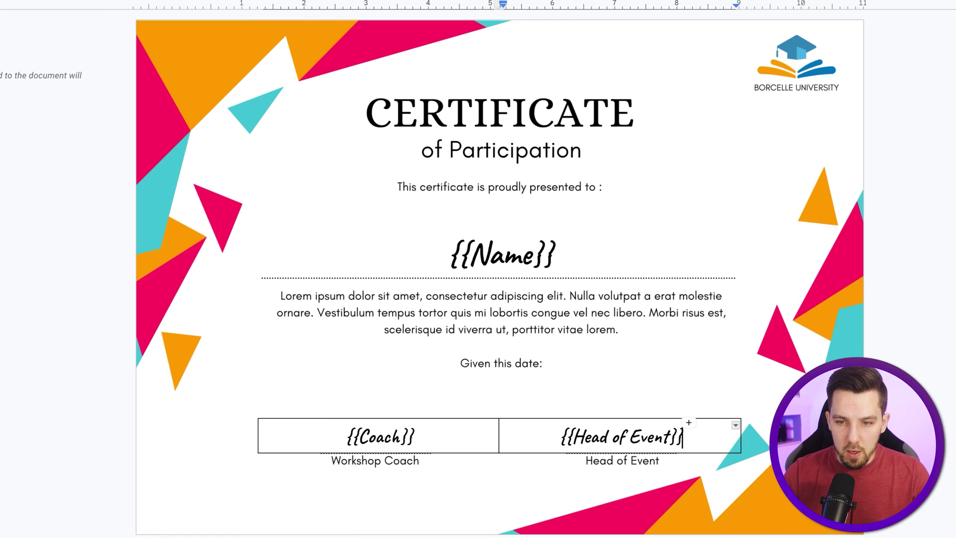
Step: Set the signature table's border width to 0pt to hide its borders
left_click(478, 441)
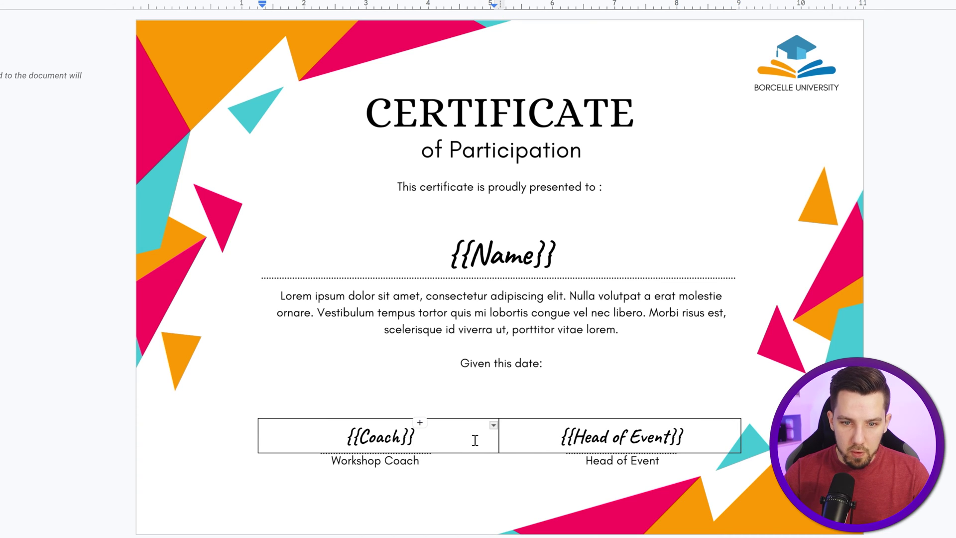
left_click_drag(475, 440, 549, 436)
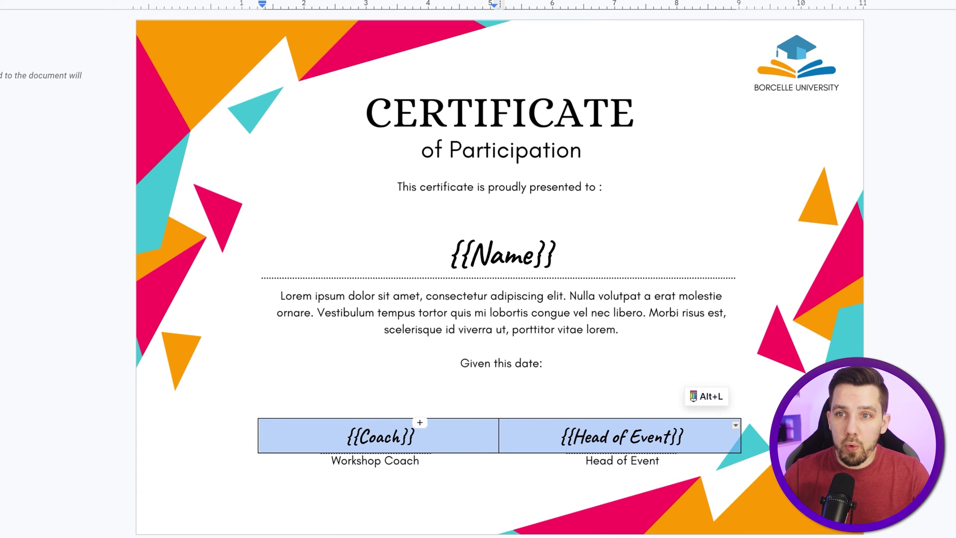
left_click(797, 4)
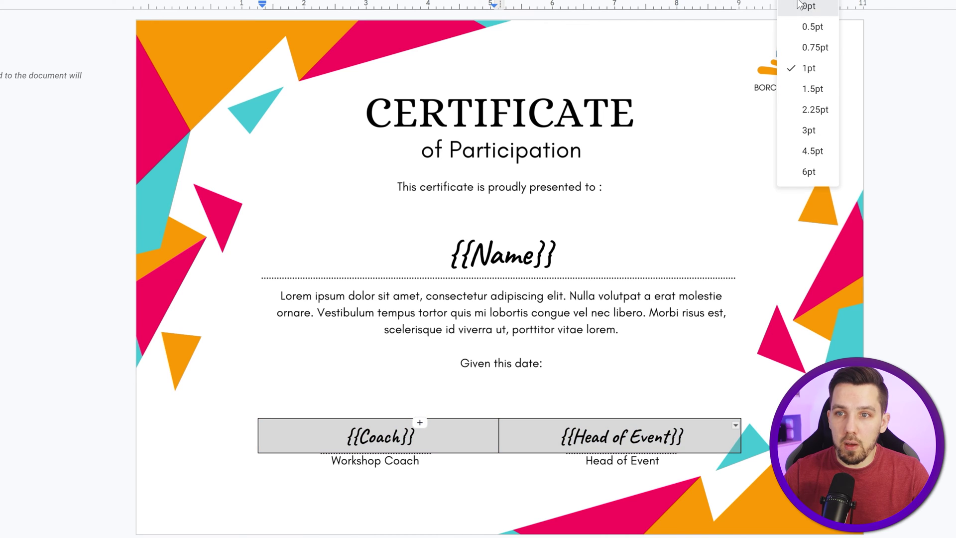
left_click(799, 6)
left_click(500, 356)
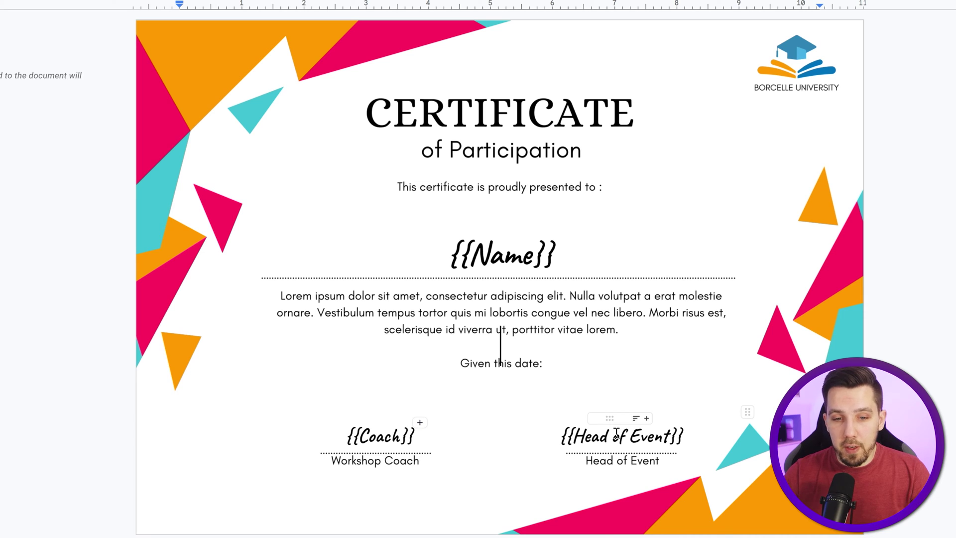
Step: Shrink the empty line under 'Given this date:' and add a date line reading {{25th of December 2030}}
left_click(484, 377)
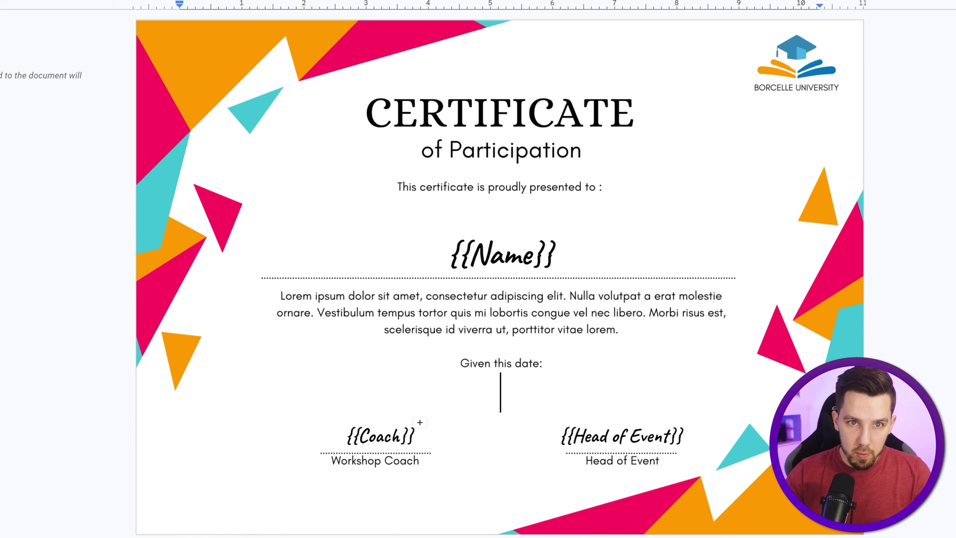
key("ctrl+shift+comma")
key("ctrl+shift+comma")
key("ctrl+shift+comma")
key("ctrl+shift+comma")
key("ctrl+shift+comma")
key("ctrl+shift+comma")
key("ctrl+shift+comma")
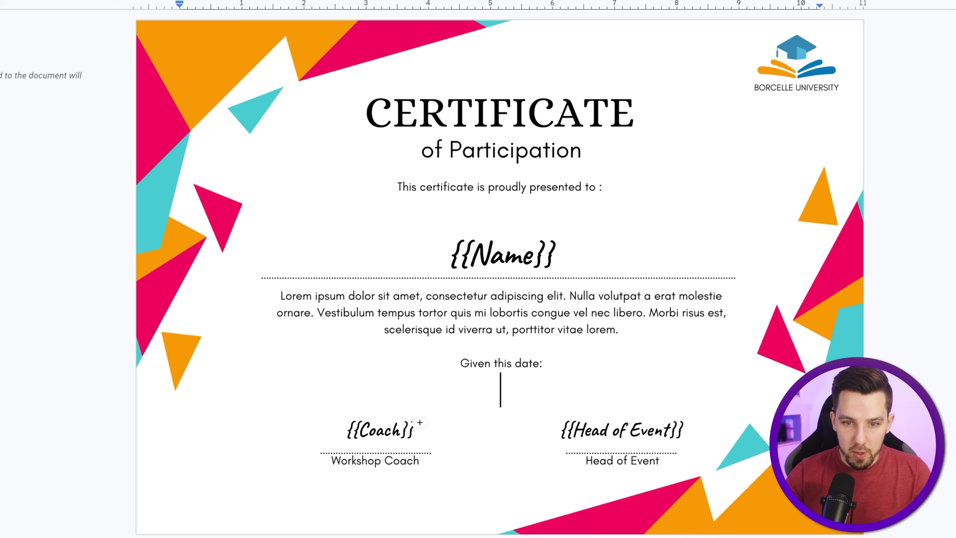
key("ctrl+shift+comma")
key("ctrl+shift+comma")
key("ctrl+shift+comma")
key("ctrl+shift+comma")
key("ctrl+shift+comma")
key("ctrl+shift+comma")
key("ctrl+shift+comma")
key("ctrl+shift+comma")
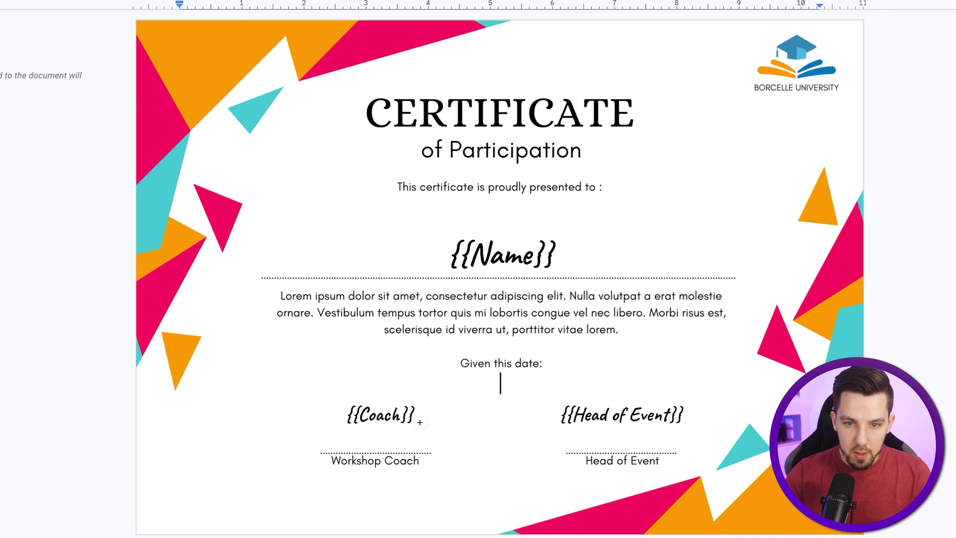
key("Return")
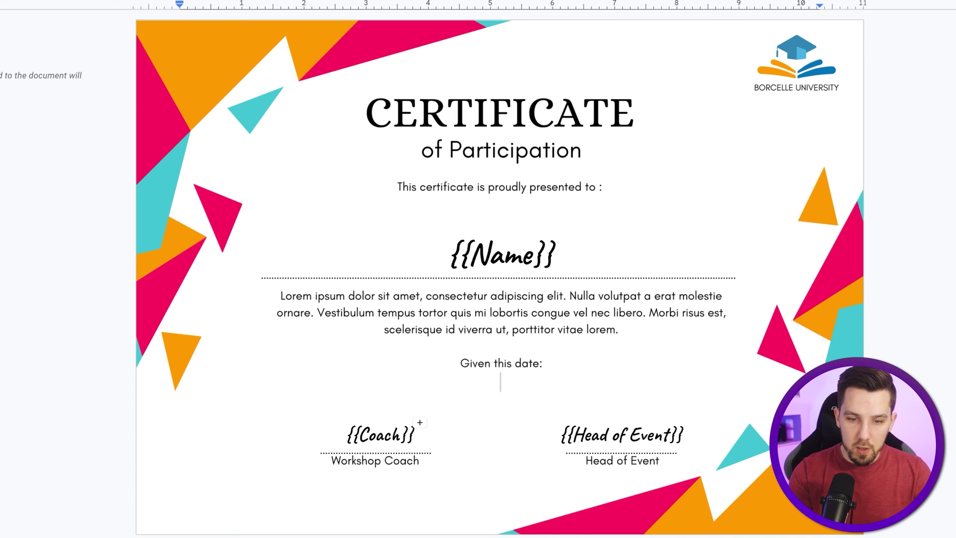
type("{{")
type("22")
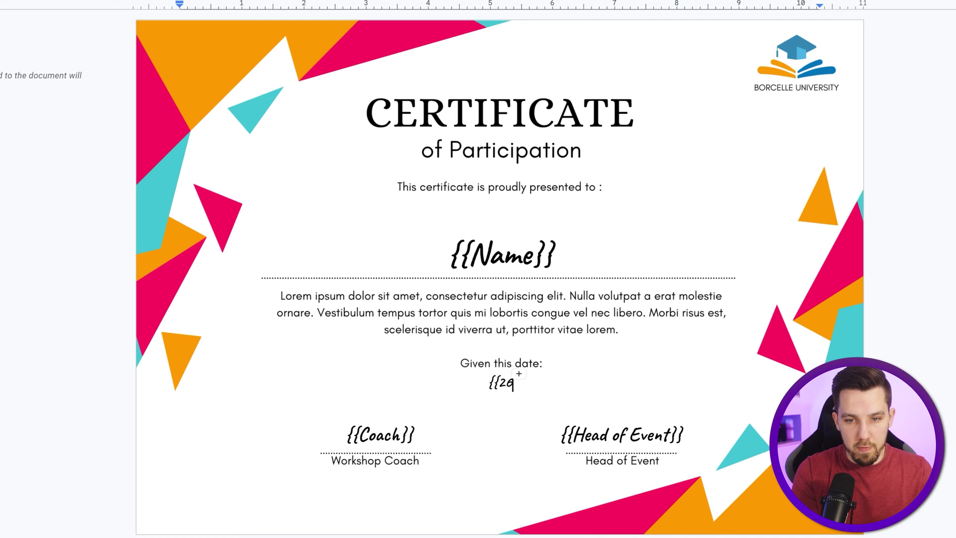
key("BackSpace")
type("3")
key("BackSpace")
type("5th of")
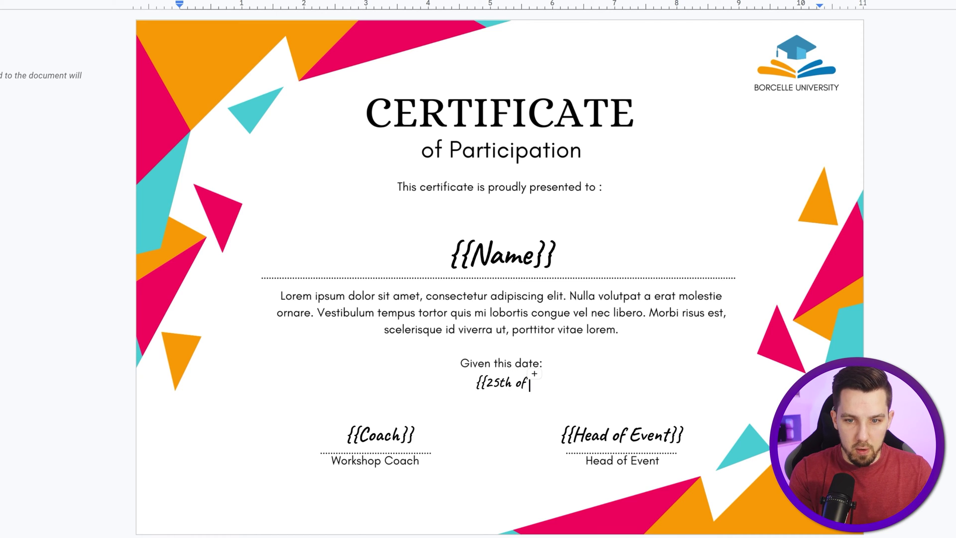
type(" December 20")
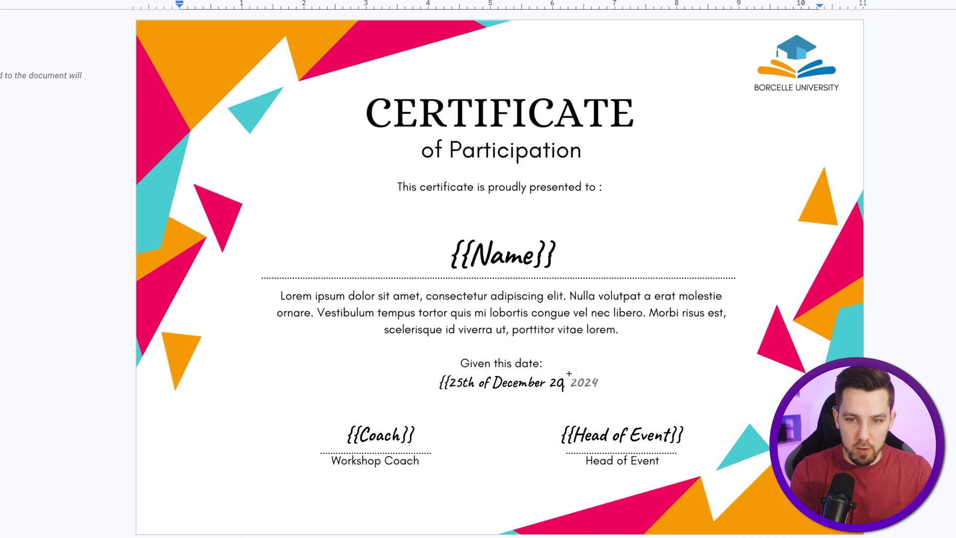
type("30")
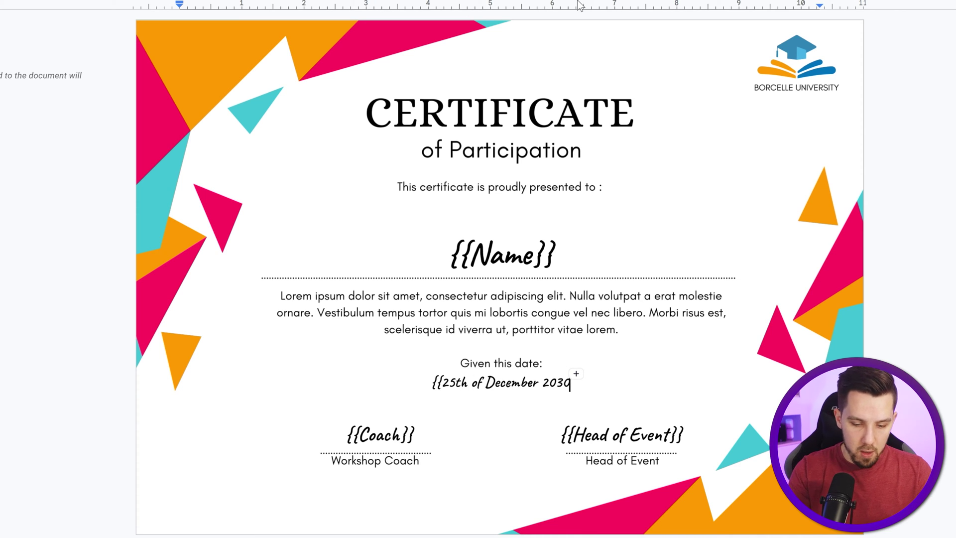
type("}}")
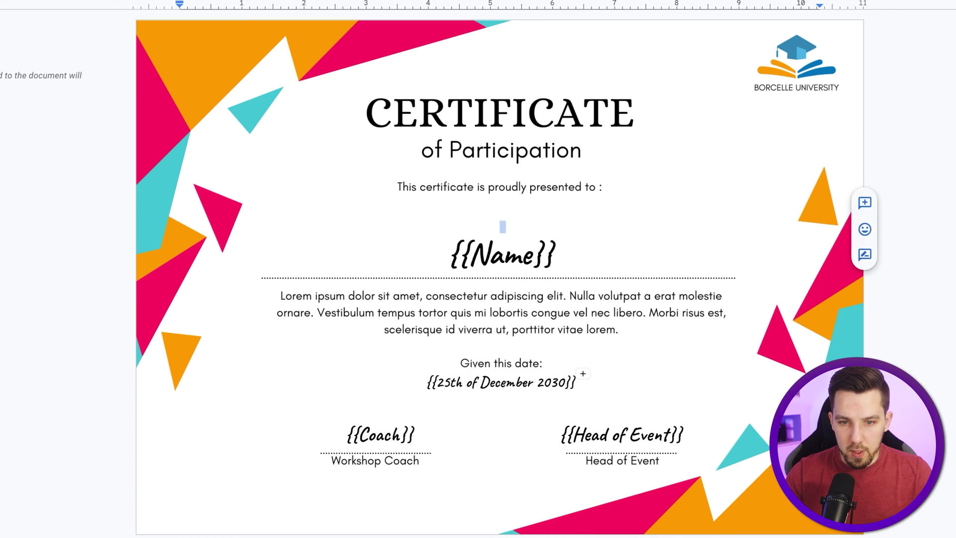
Step: Replace the sample date inside the braces with Date, giving {{Date}}
double_click(510, 387)
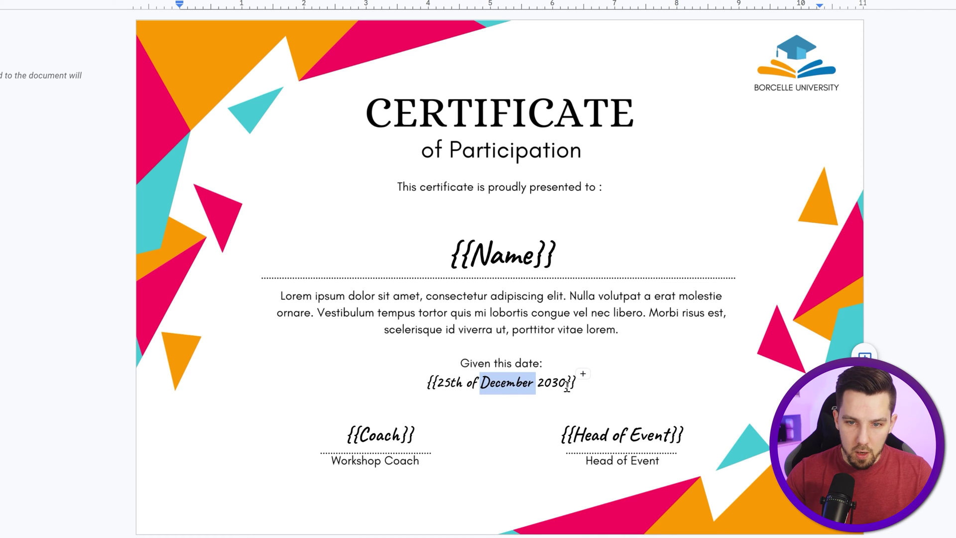
left_click(492, 408)
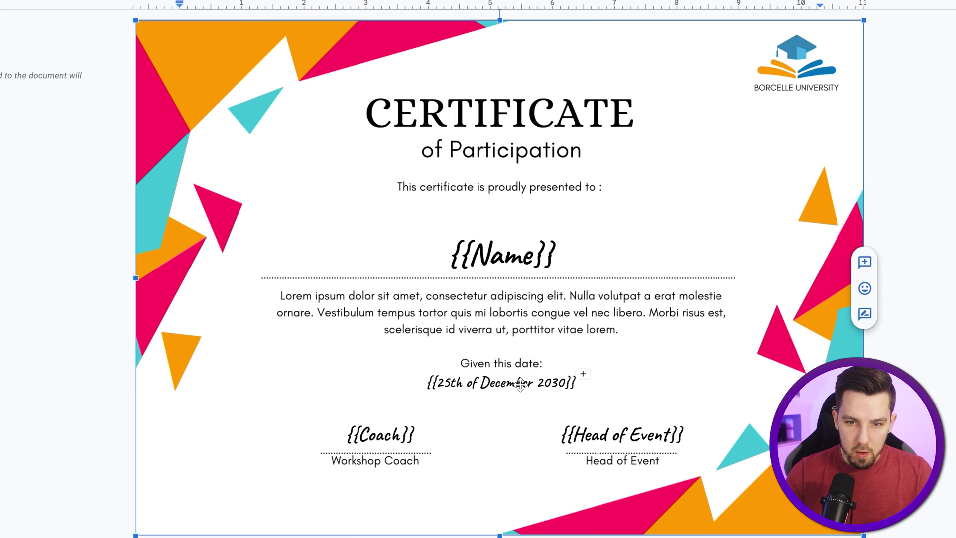
left_click(523, 385)
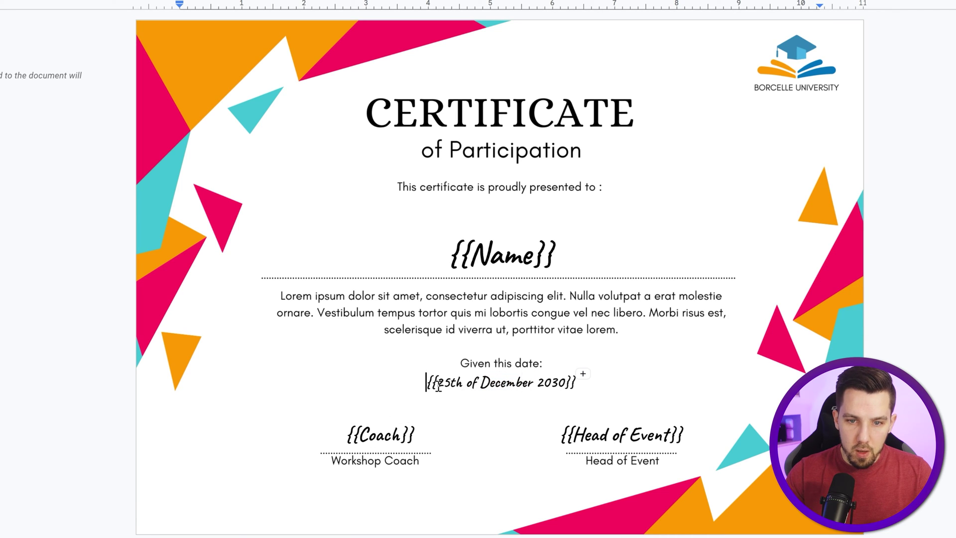
left_click_drag(475, 387, 561, 383)
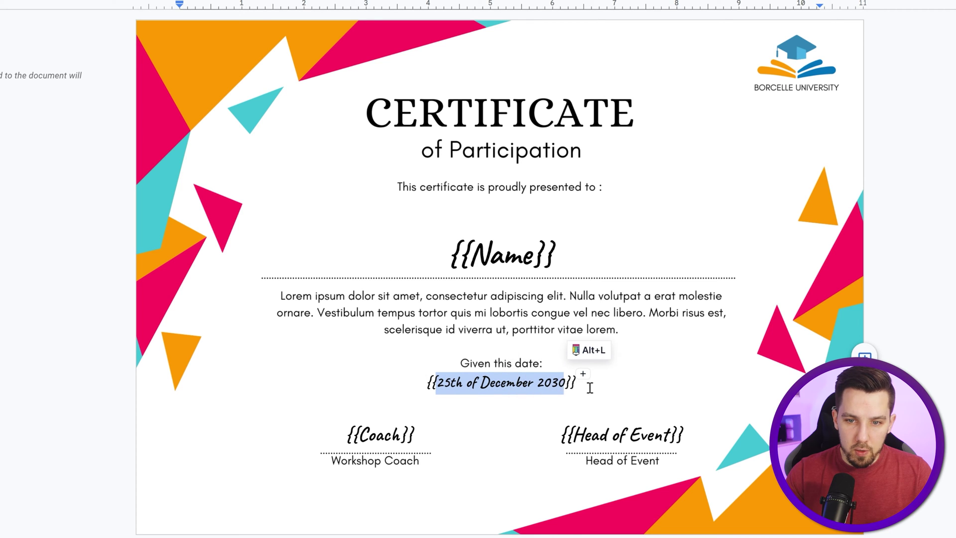
type("Date")
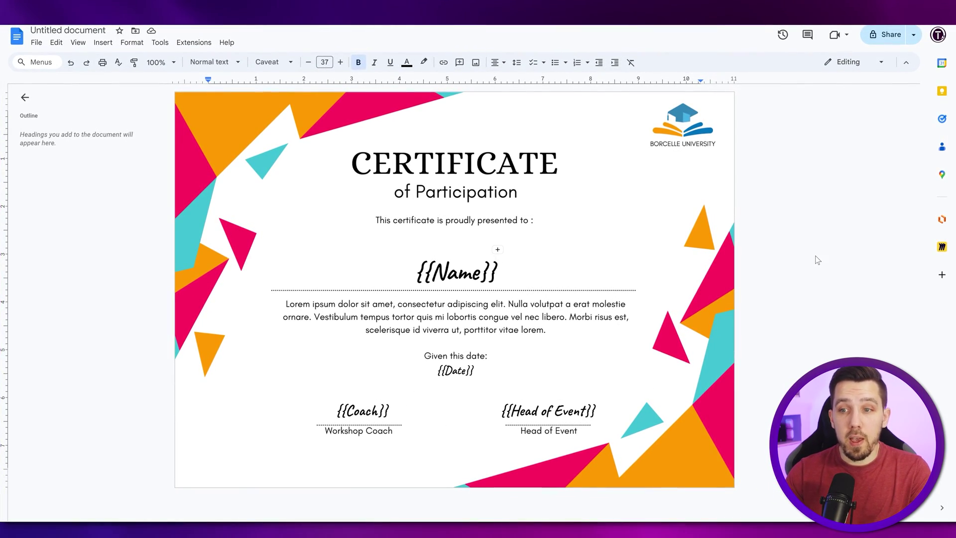
left_click(455, 249)
Step: Rename the Google Doc to 'Certificate Template for Dynamic Generation'
left_click(87, 31)
type("{{Name}}")
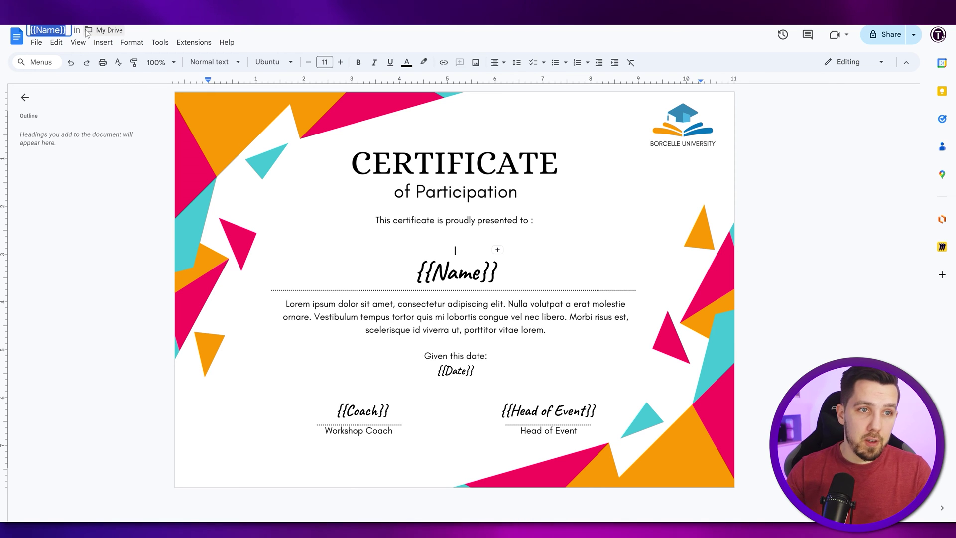
type("Certific")
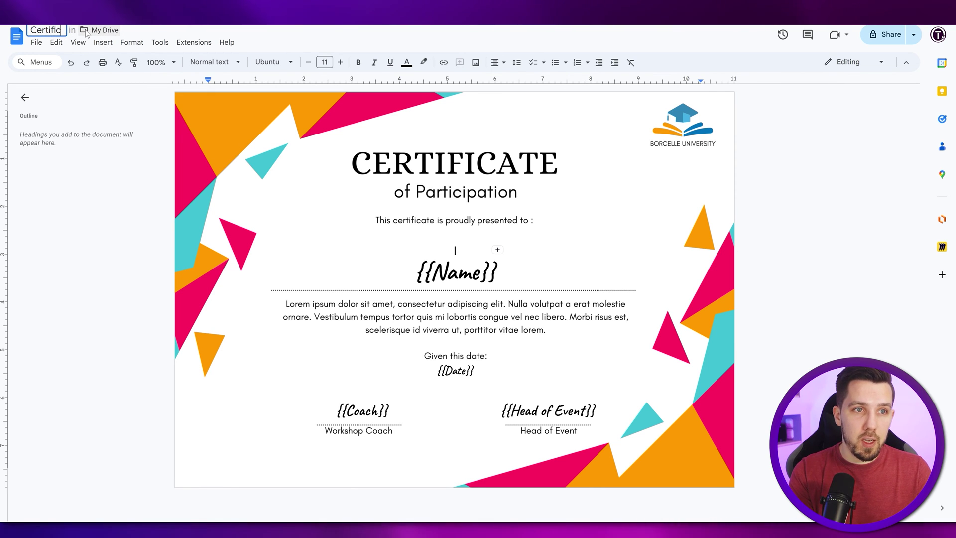
type("ate Template")
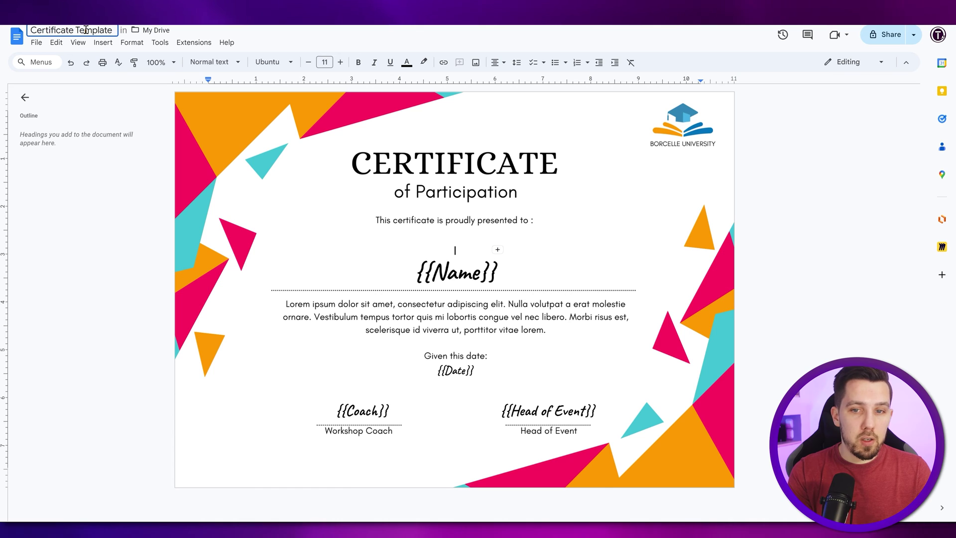
type(" for Dynamic")
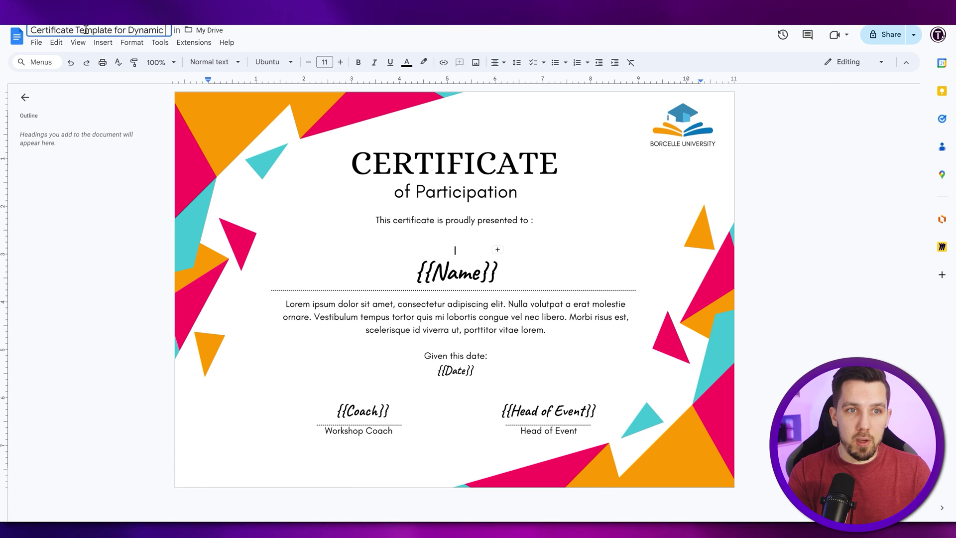
type(" Generation")
key("Return")
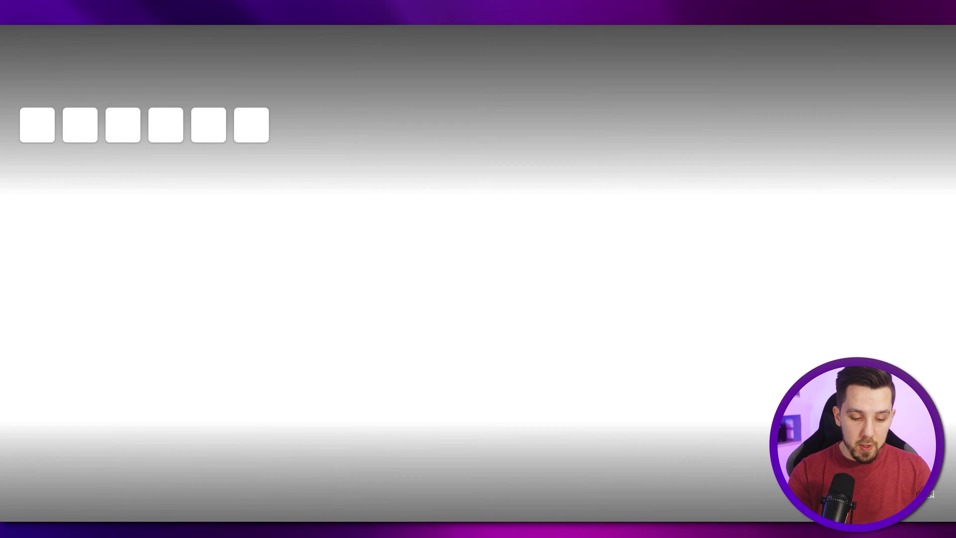
Step: Create a new blank spreadsheet via sheets.new
type("sheetsnew")
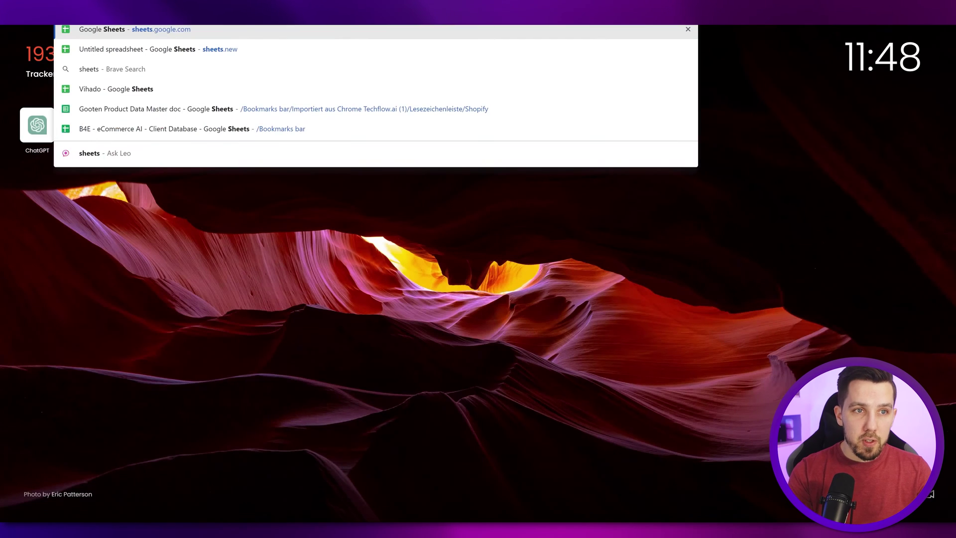
key("BackSpace")
key("BackSpace")
key("BackSpace")
type(".new")
key("Return")
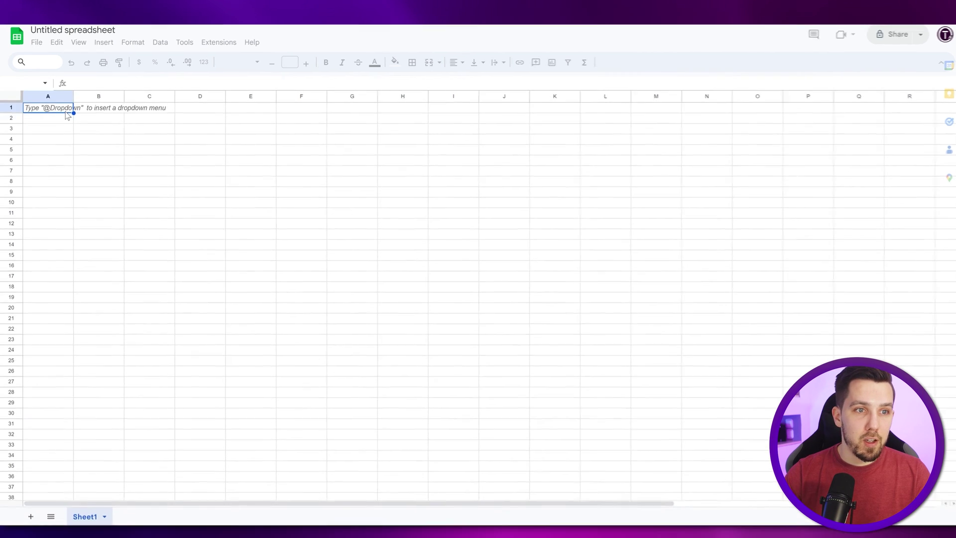
Step: Enter headers Date Given, Participant Name, Coach, URL to Certificate and Email across A1:E1
type("Date Given")
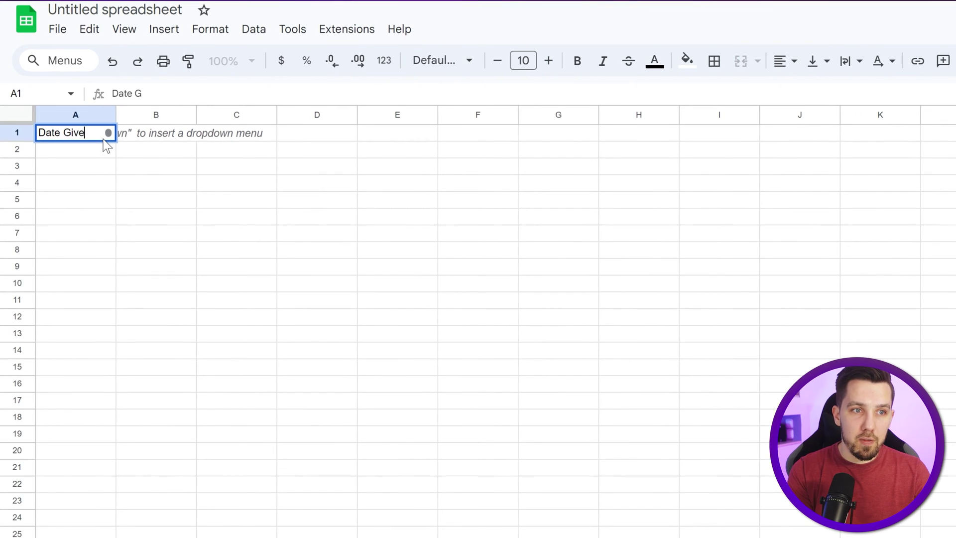
key("Tab")
type("P")
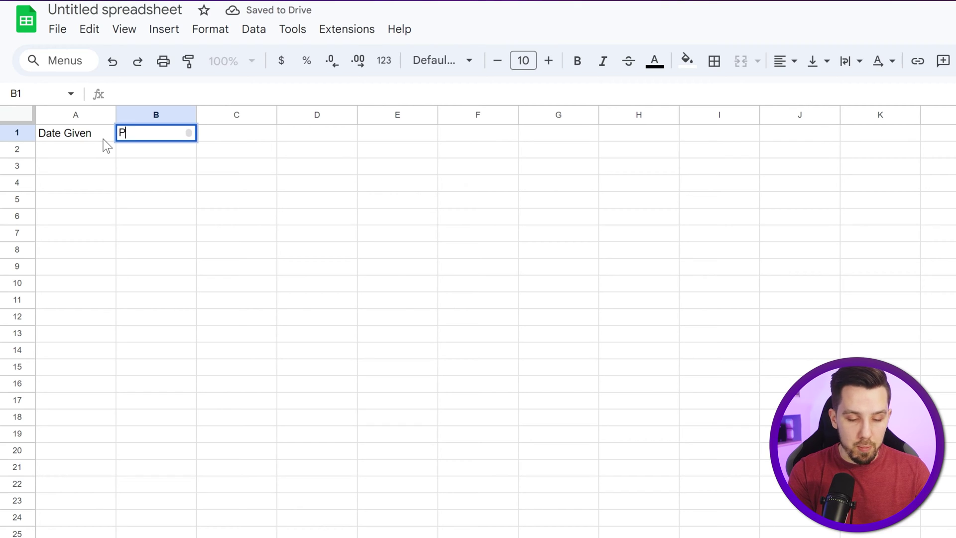
type("articipant Name")
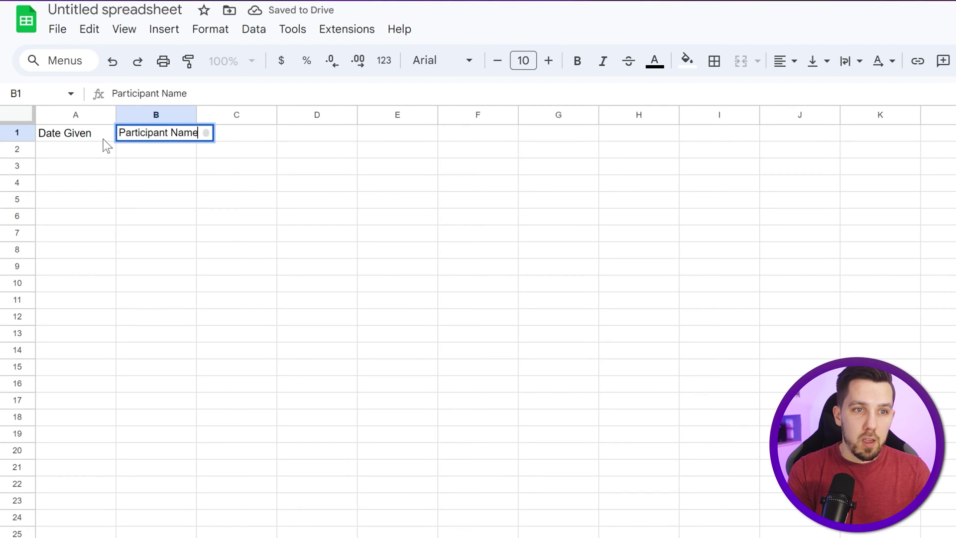
key("Tab")
type("Coach")
key("Tab")
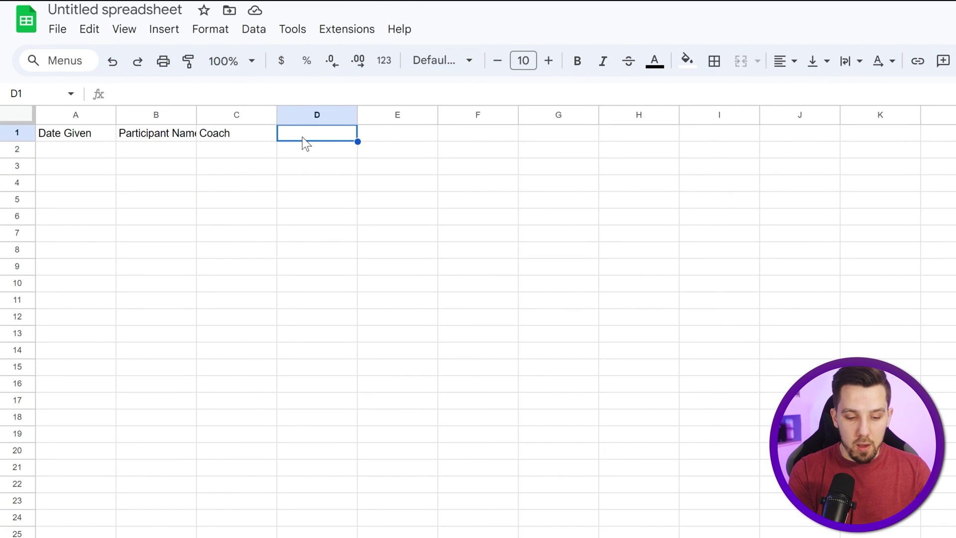
type("URL to")
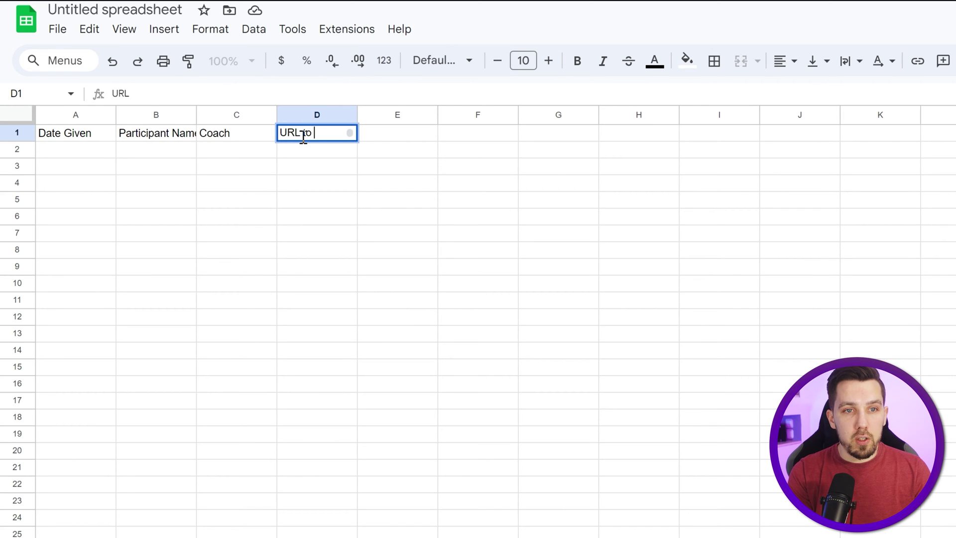
type(" Certificate")
key("Tab")
type("Ema")
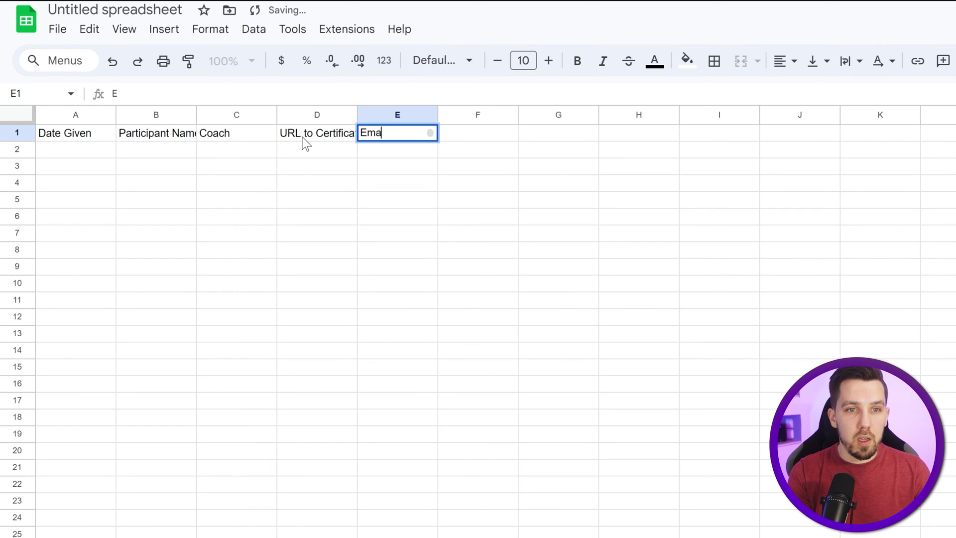
key("Return")
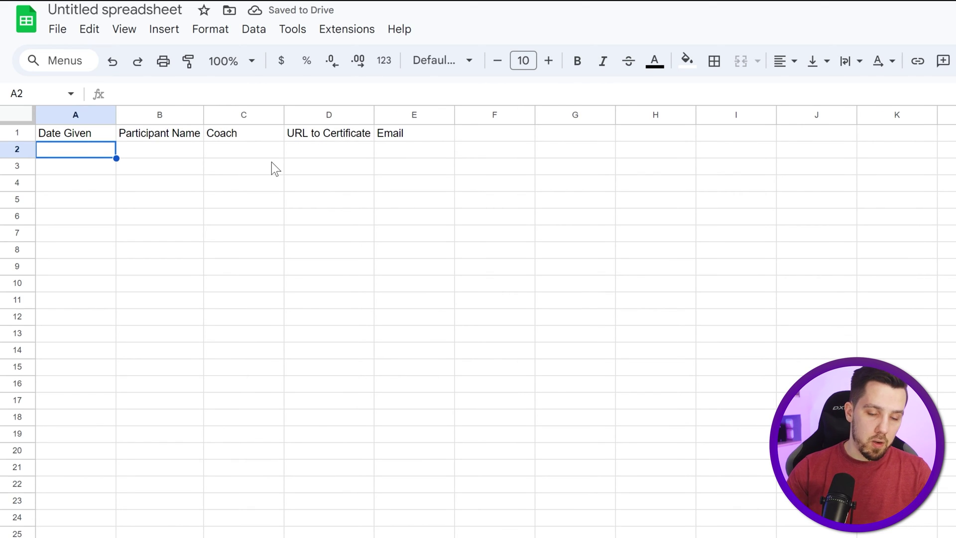
Step: Fill row 2 with date 2030-5-25, the participant's name and the coach's name
left_click(79, 115)
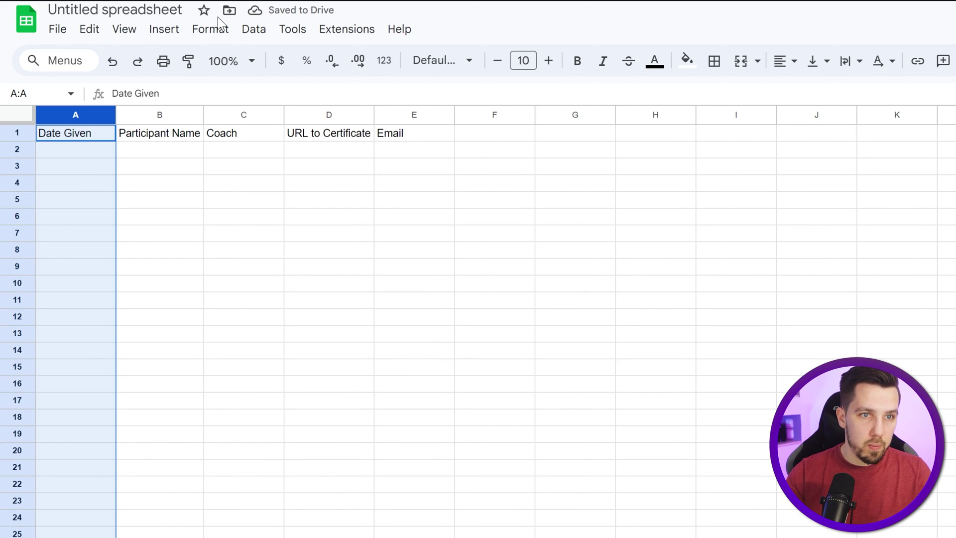
left_click(59, 150)
type("2030")
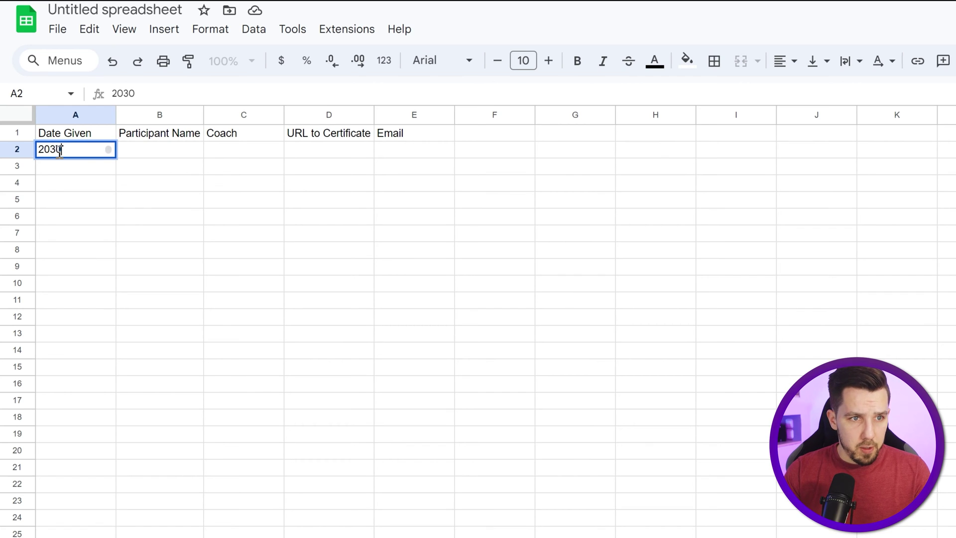
type("-5-25")
key("Return")
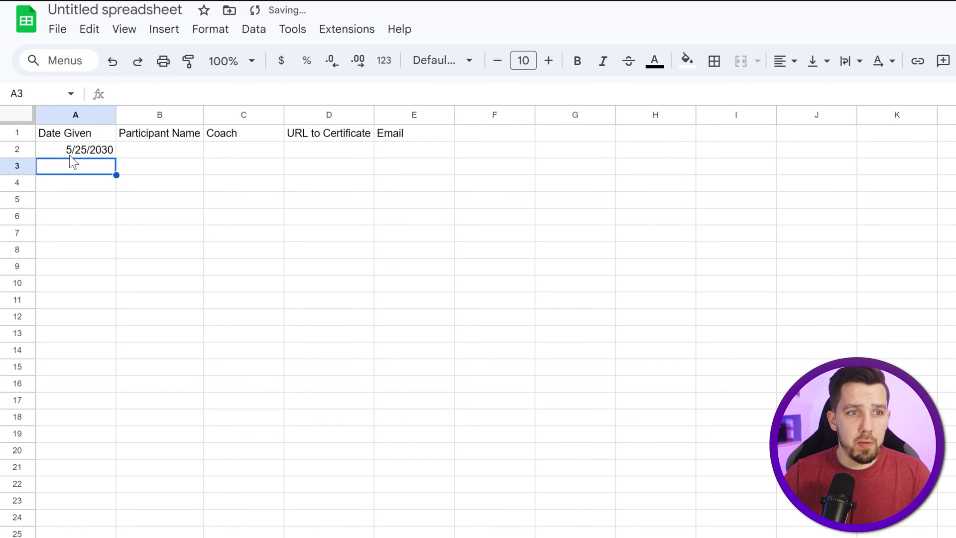
left_click(156, 151)
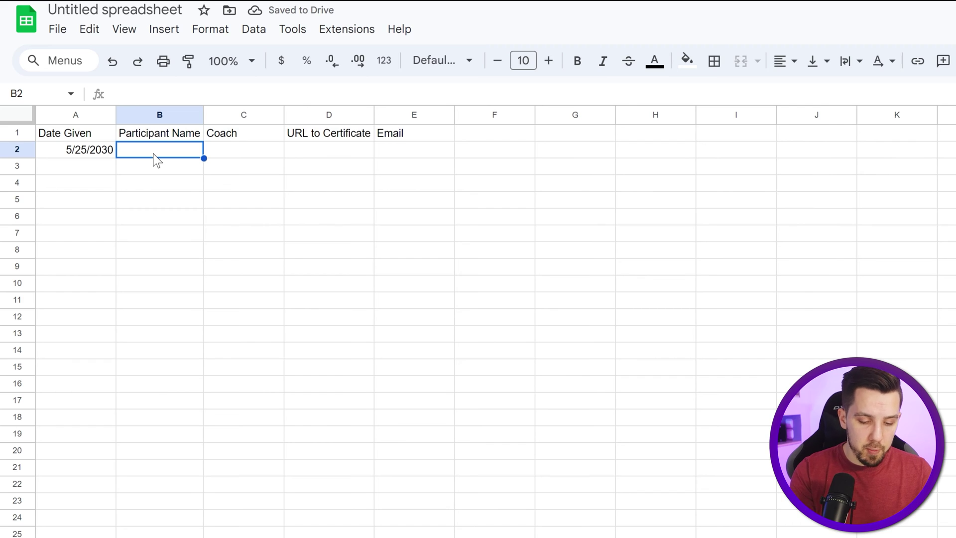
key("Tab")
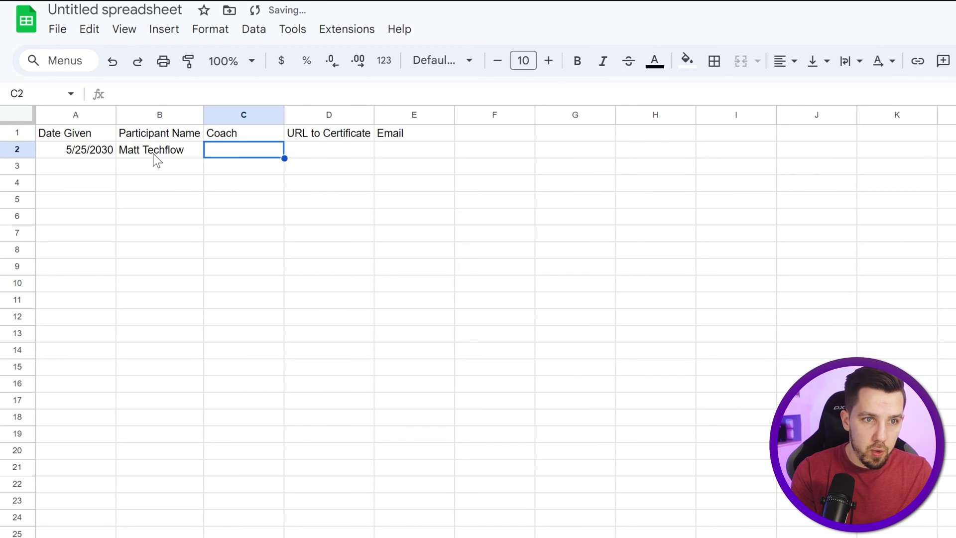
type("Tony")
key("Tab")
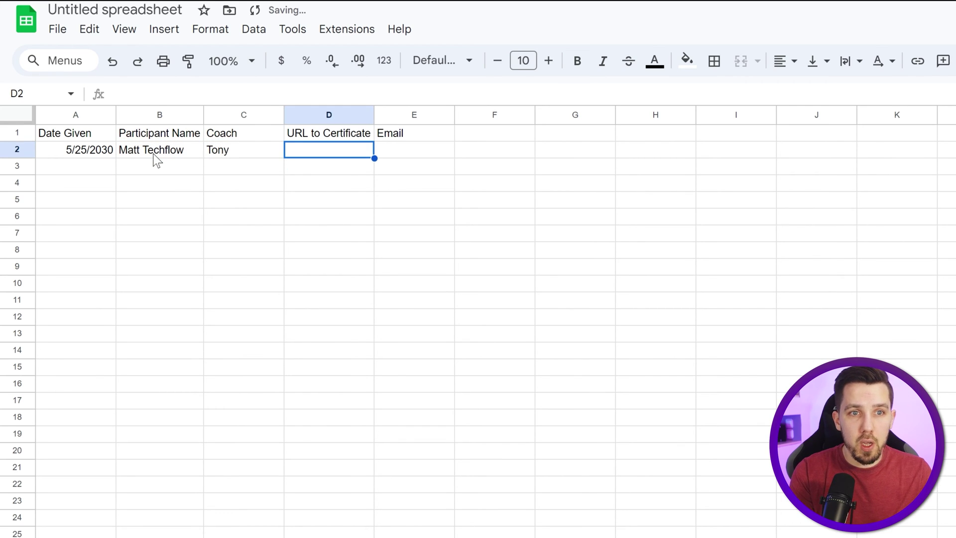
key("Tab")
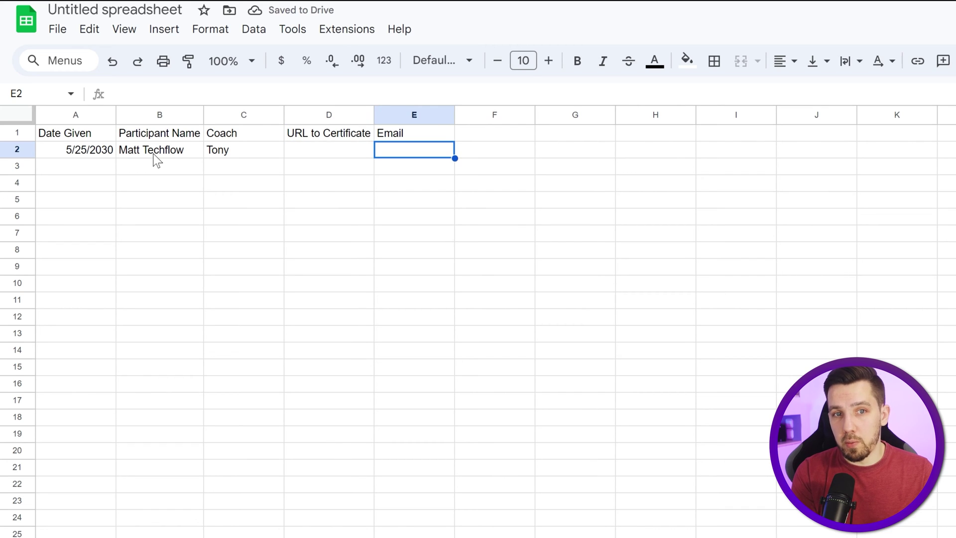
Step: Reorder columns so Email sits in column C and URL to Certificate comes last
left_click_drag(341, 232, 342, 217)
left_click(319, 115)
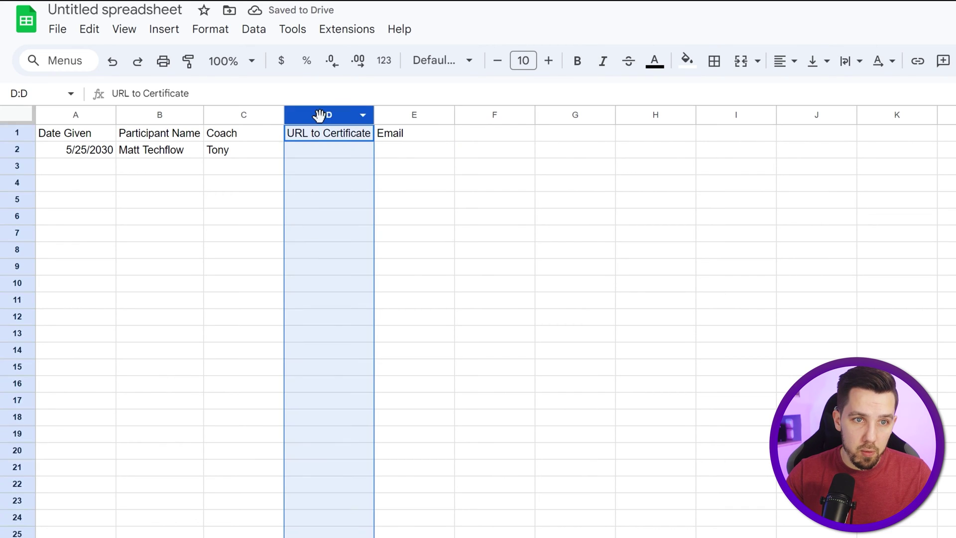
left_click_drag(329, 115, 407, 114)
left_click_drag(374, 123, 379, 123)
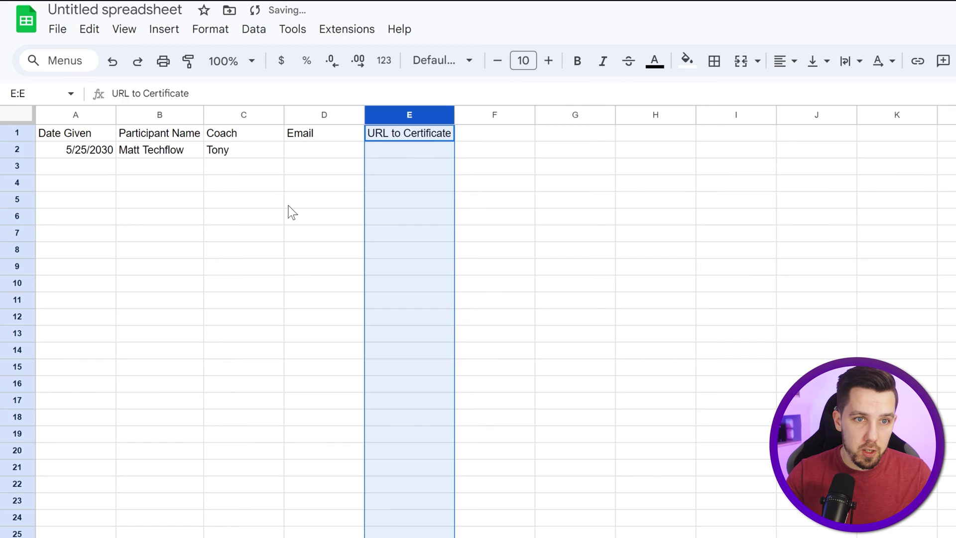
left_click(288, 209)
left_click(316, 118)
left_click_drag(315, 117, 261, 293)
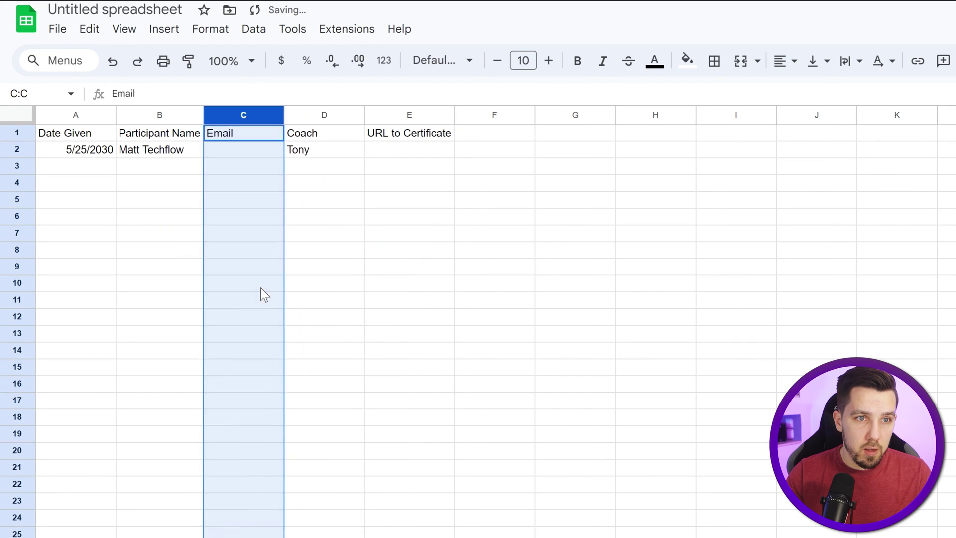
left_click(259, 284)
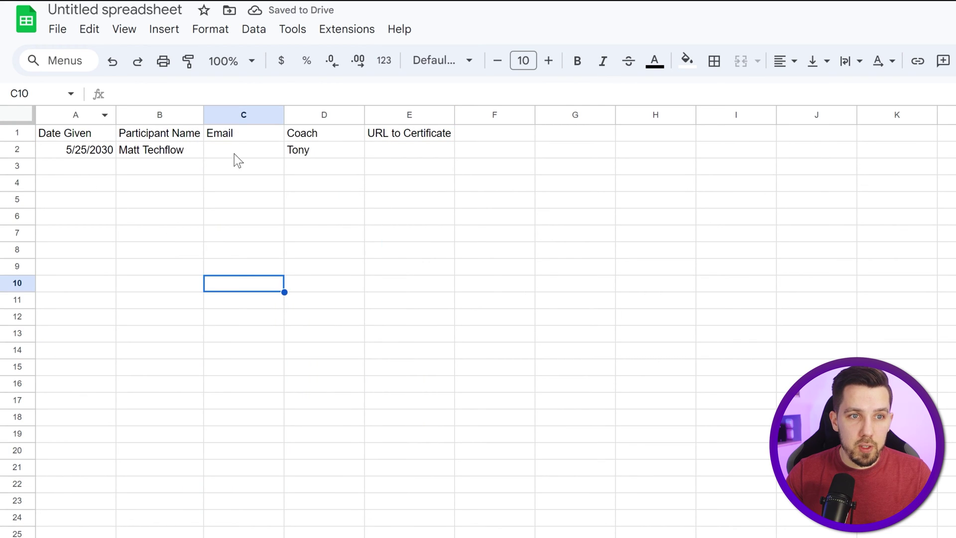
Step: Enter the participant's email address in C2 and widen column C to fit it
left_click(294, 150)
left_click(259, 151)
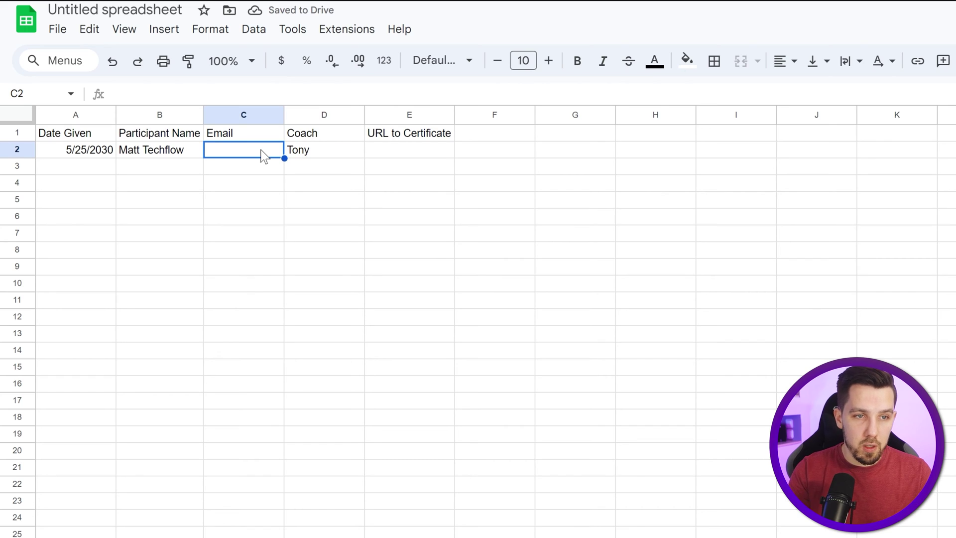
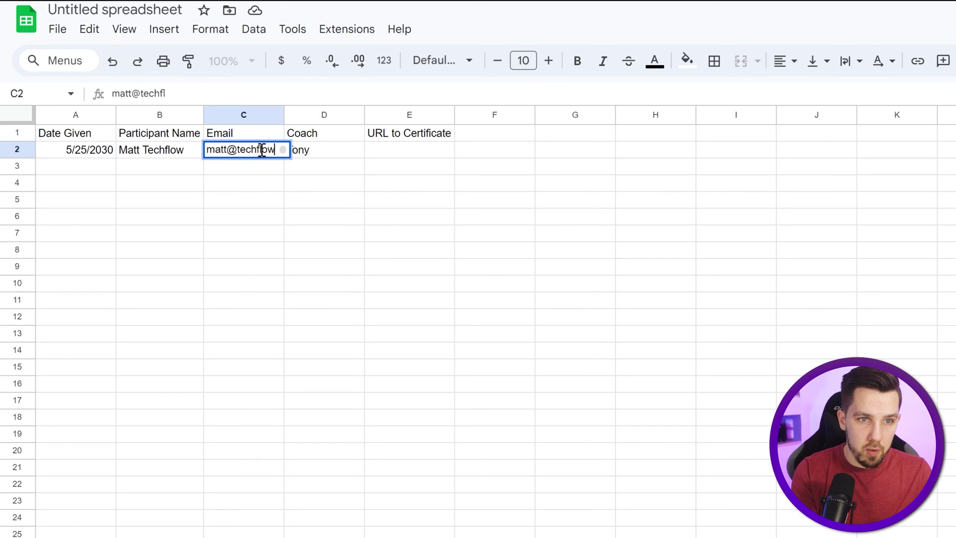
key("Tab")
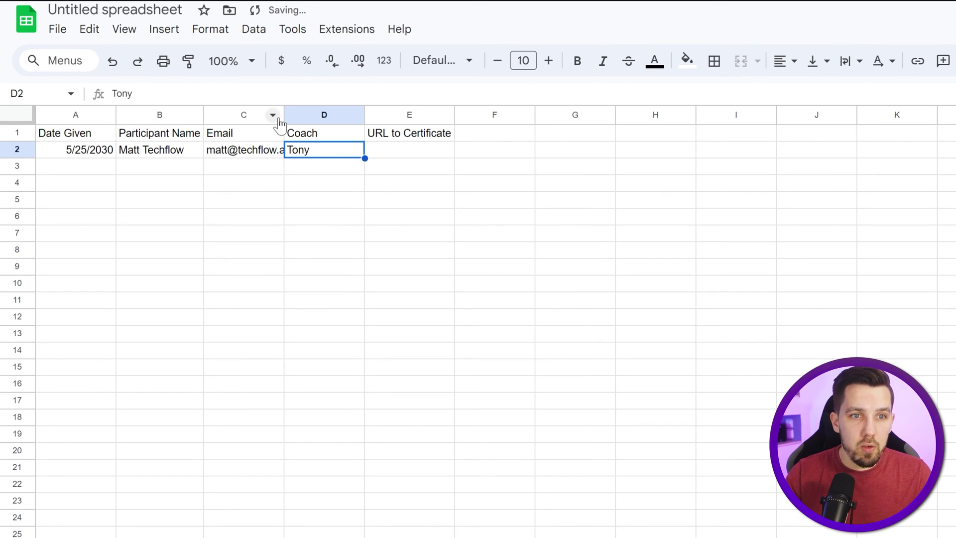
left_click_drag(283, 115, 339, 115)
left_click(393, 237)
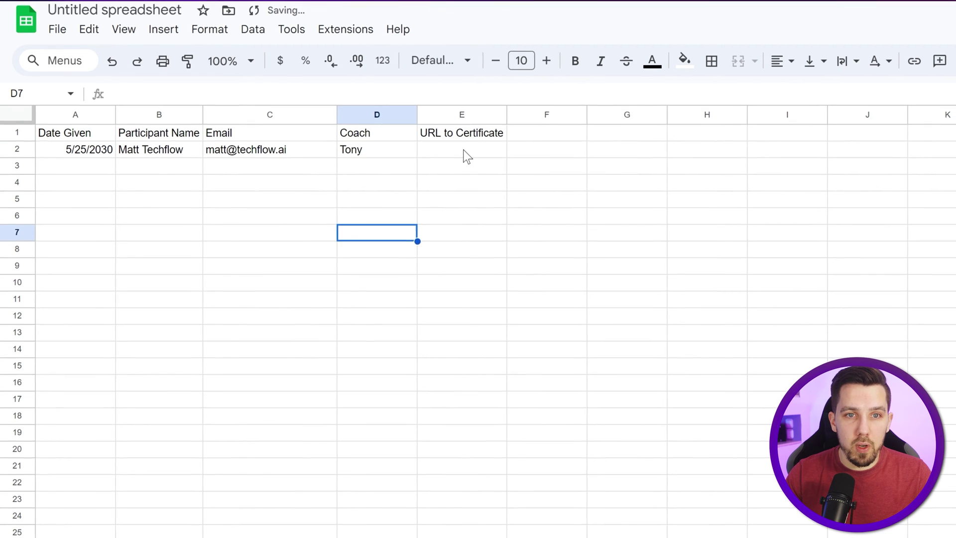
Step: Switch to Make and start a new scenario
left_click(548, 150)
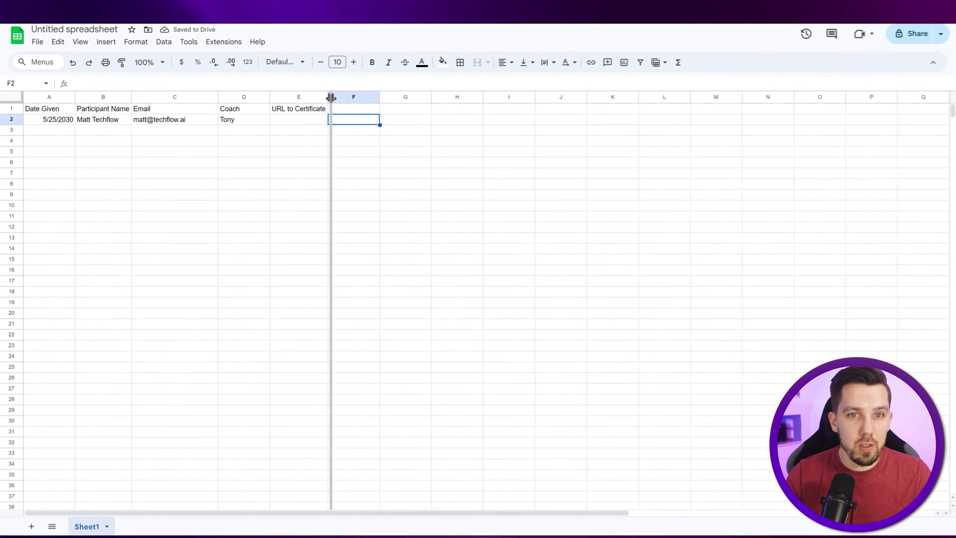
left_click(462, 189)
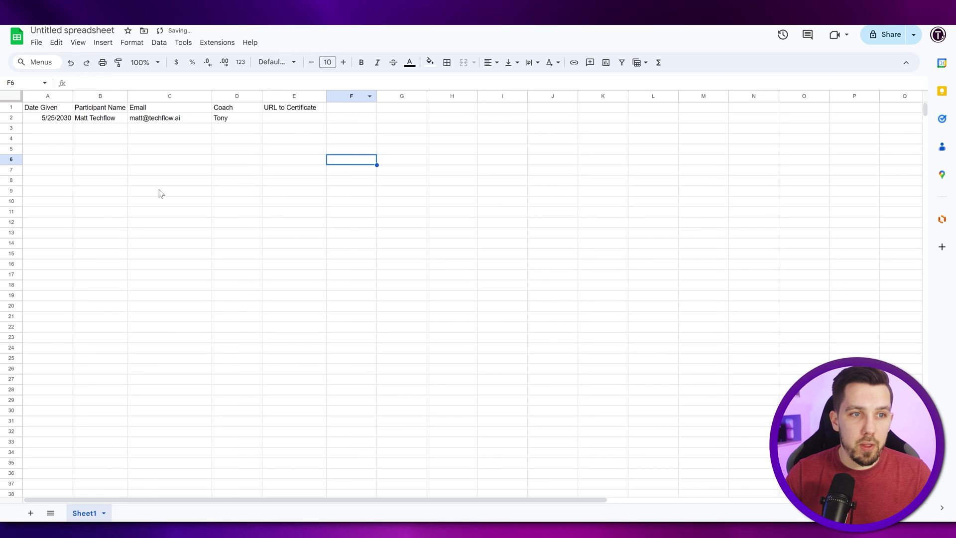
left_click(192, 202)
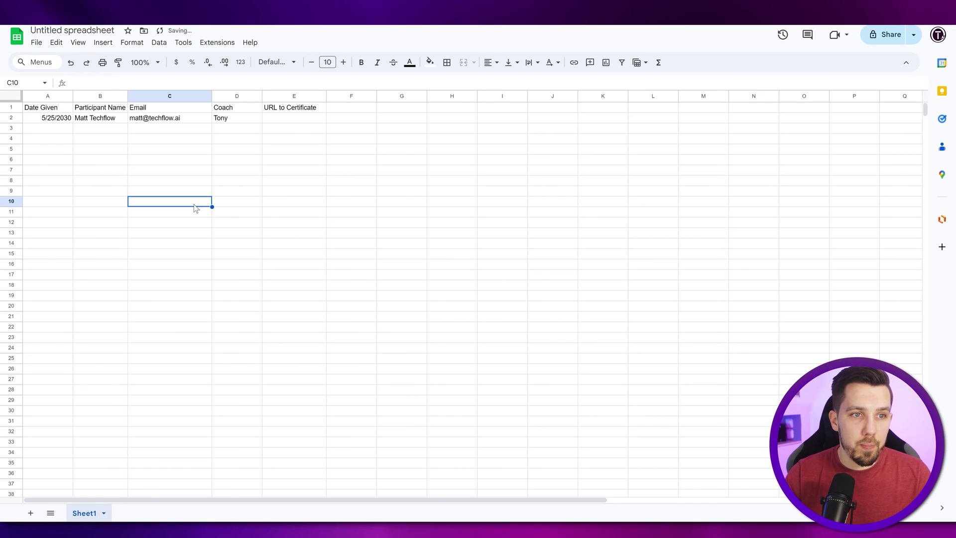
left_click(237, 160)
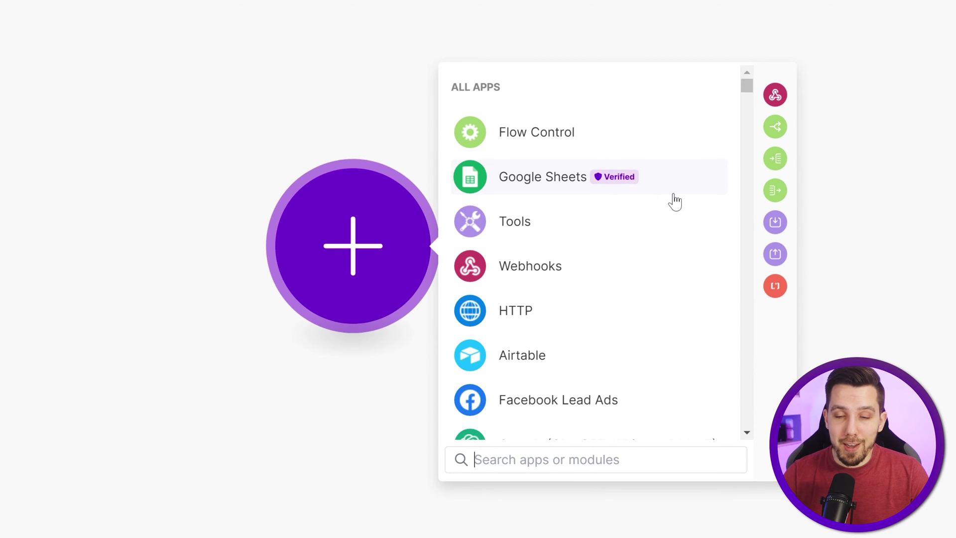
Step: Search 'search ro' and add Google Sheets Search Rows as the first module
scroll(615, 237, "down", 10)
scroll(568, 267, "up", 10)
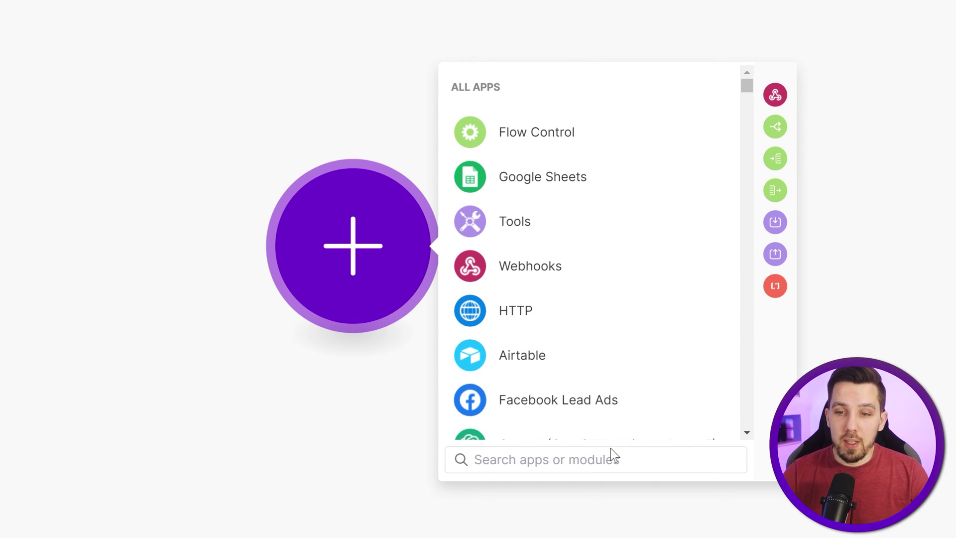
type("search")
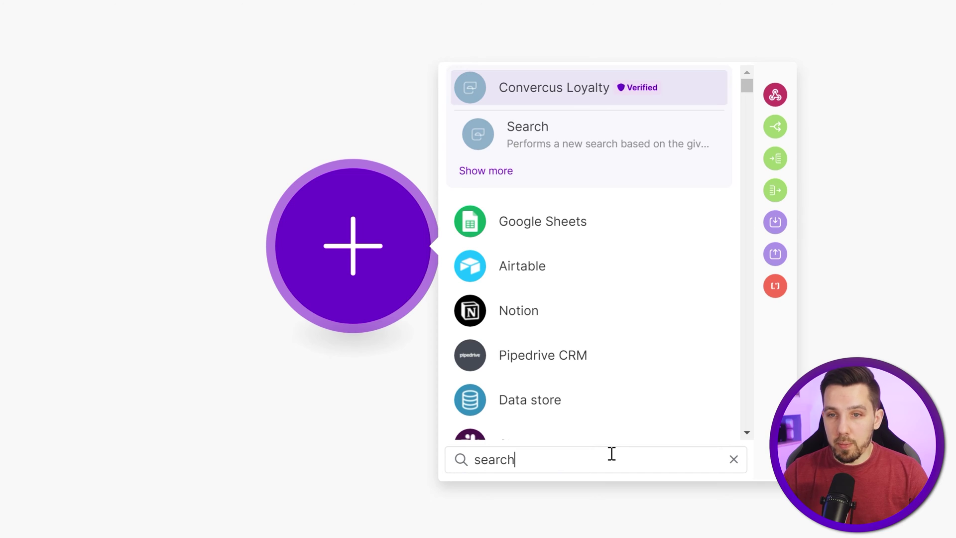
type(" ro")
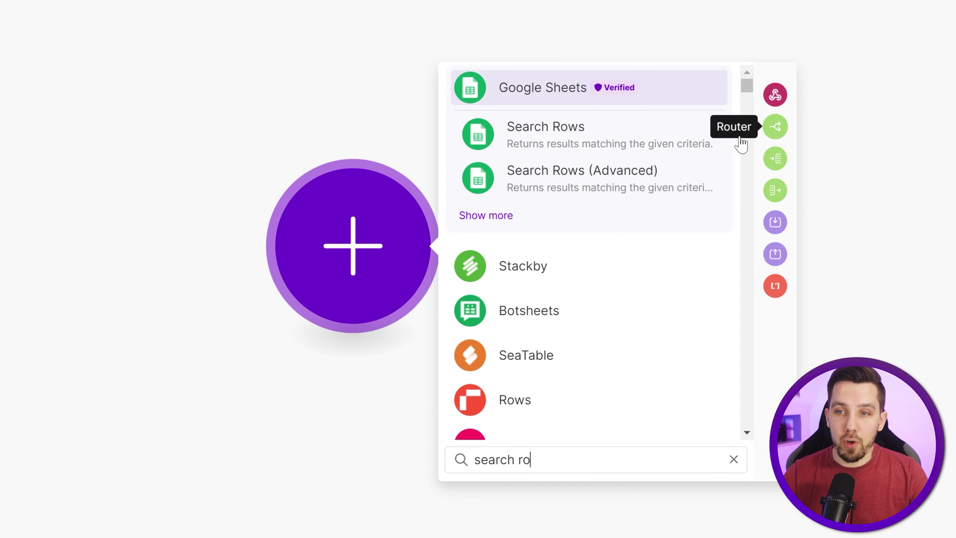
left_click(580, 143)
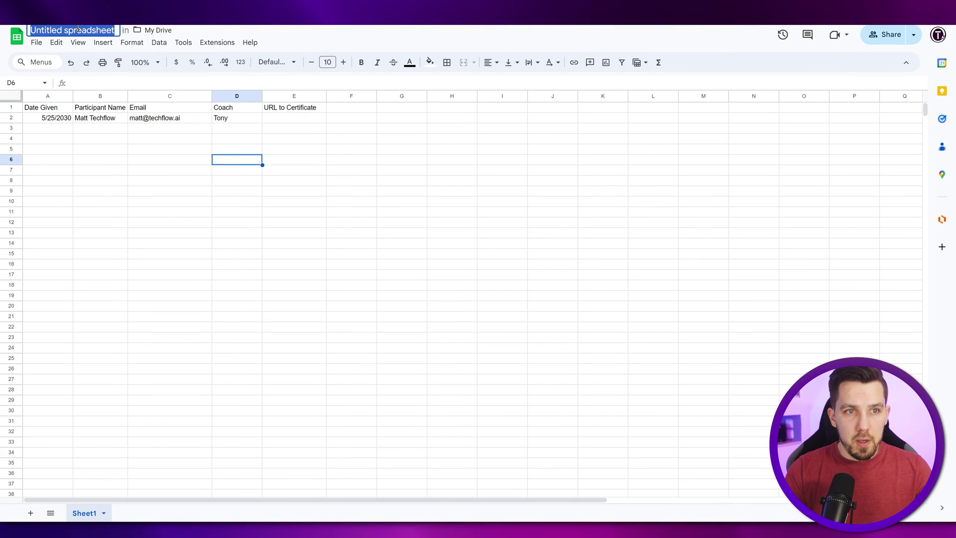
Step: Rename the spreadsheet to 'Participant List for Certificate'
type("Partic")
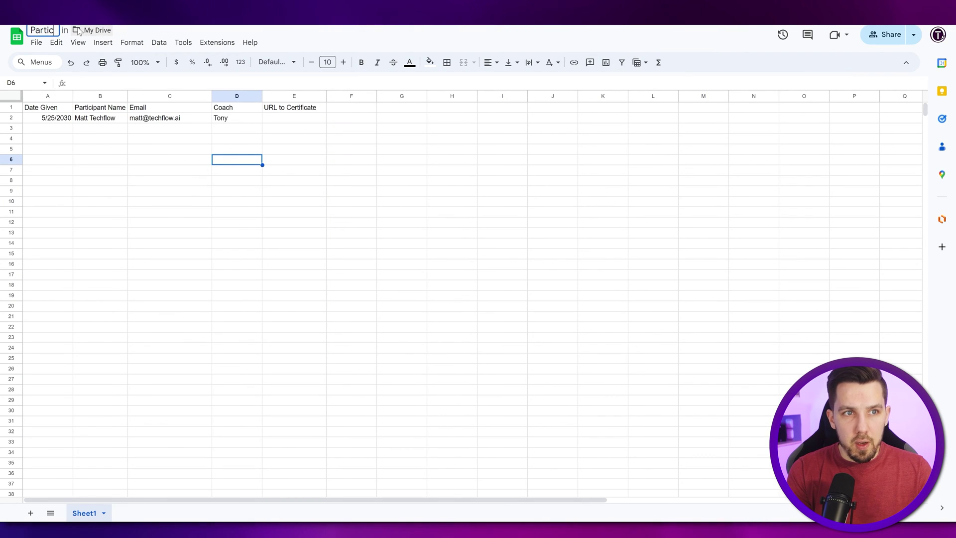
type("ipant ")
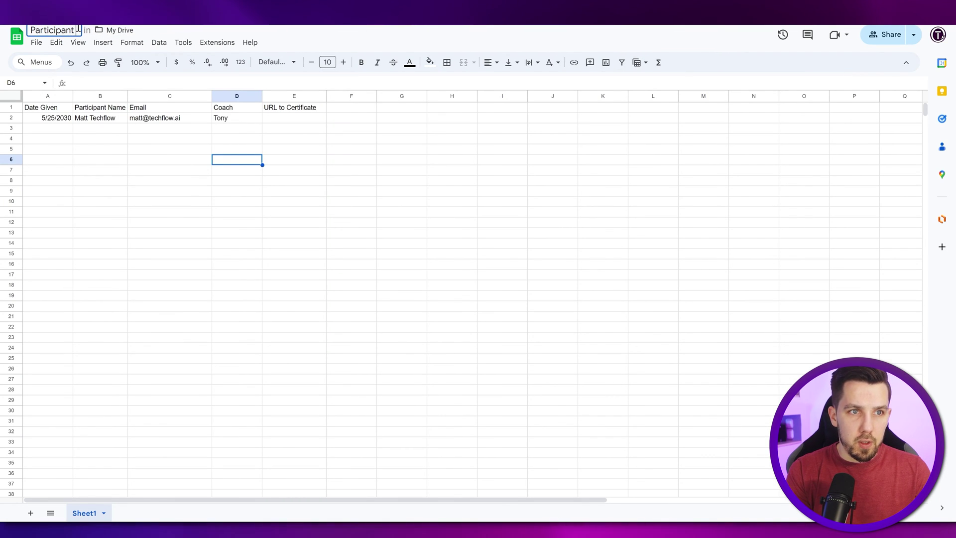
type("List for Cert")
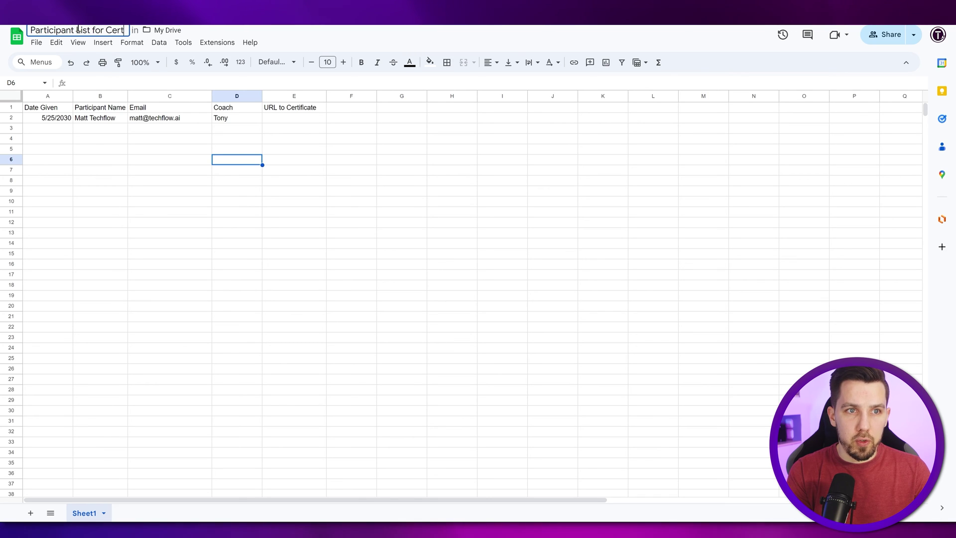
type("ificate")
key("Return")
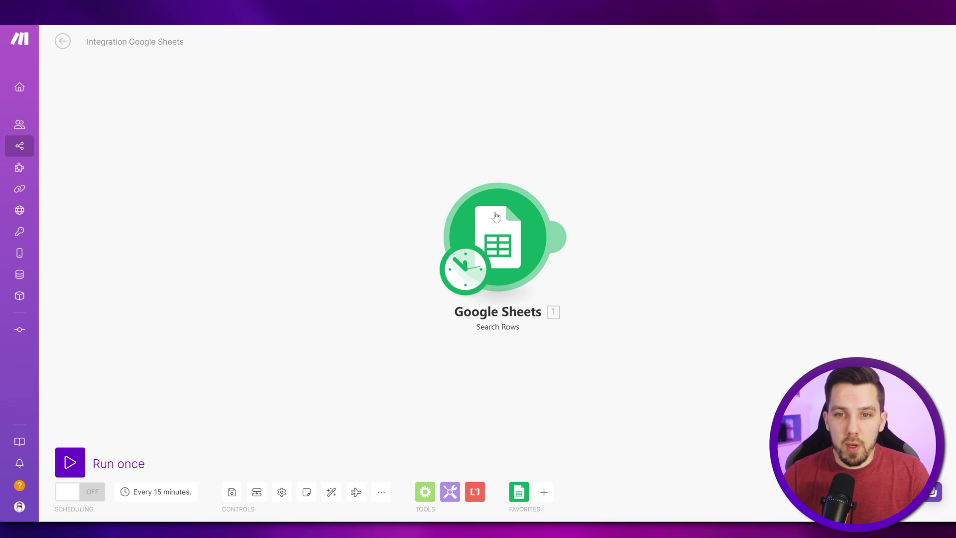
Step: Point Search Rows at Participant List for Certificate, Sheet1, column range A-Z
left_click(488, 214)
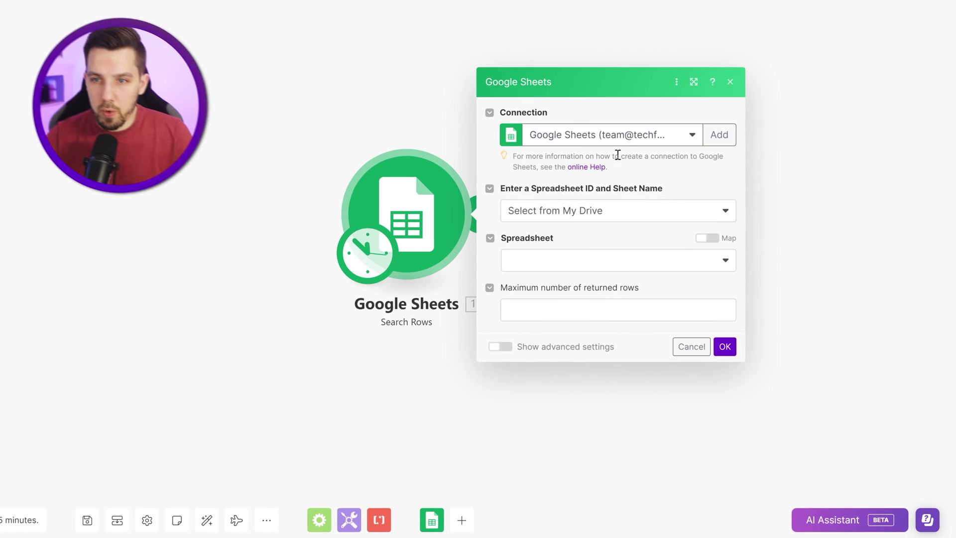
left_click(609, 259)
type("parti")
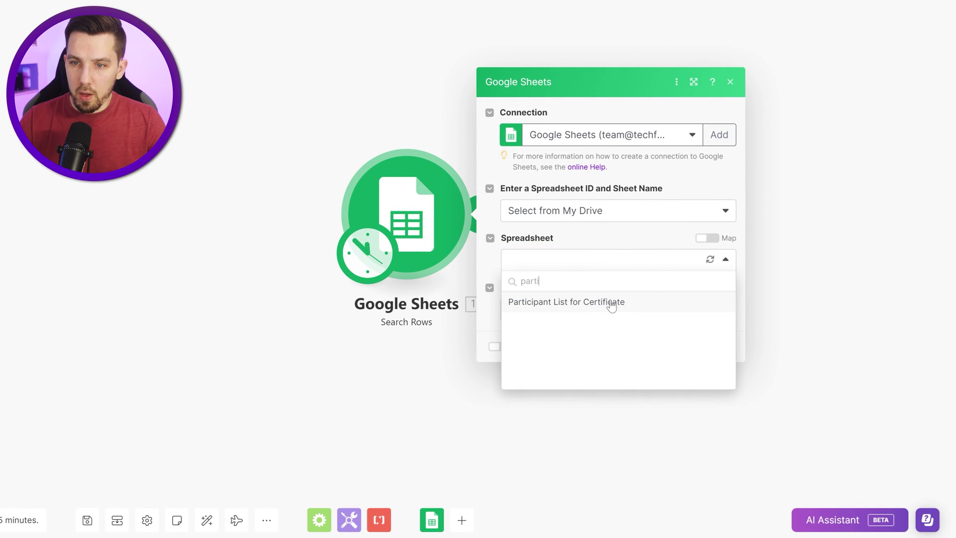
left_click(613, 302)
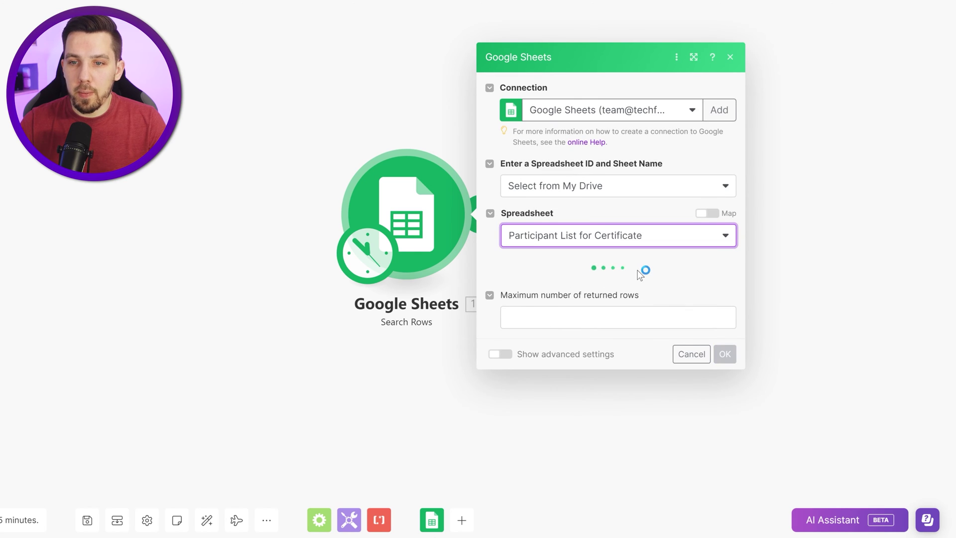
left_click(552, 282)
left_click(551, 301)
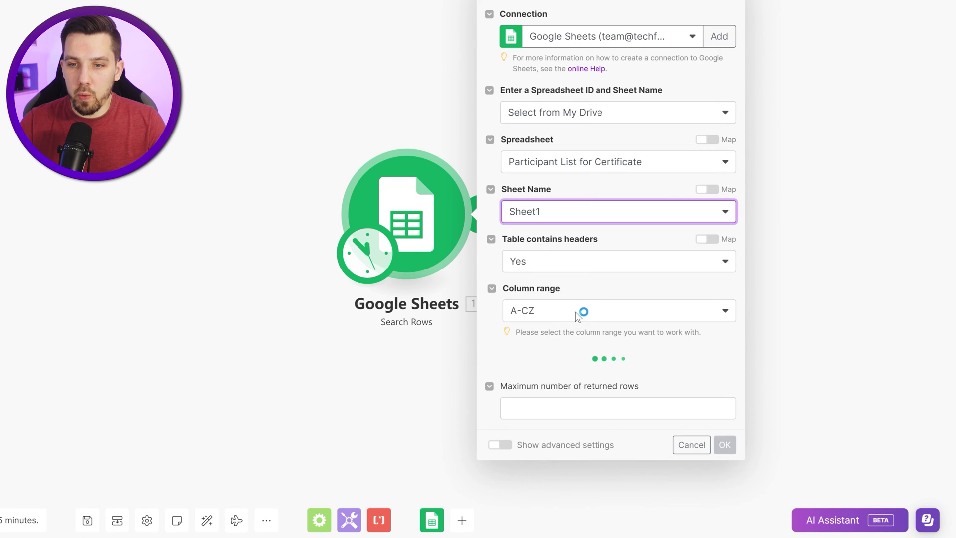
left_click(580, 315)
left_click(578, 363)
Step: Filter rows where Email (C) exists AND URL to Certificate (E) does not exist
left_click(577, 365)
left_click(551, 427)
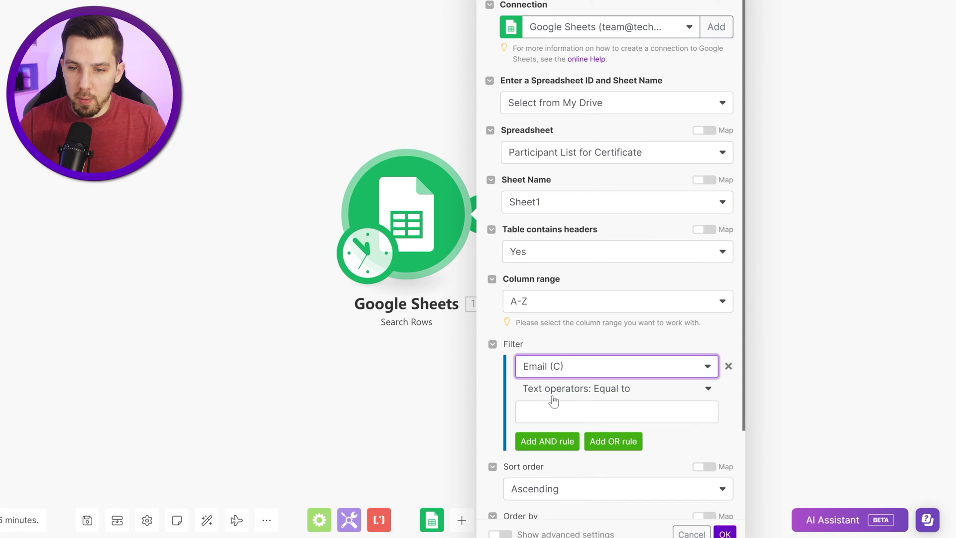
left_click(553, 397)
left_click(536, 443)
left_click(548, 419)
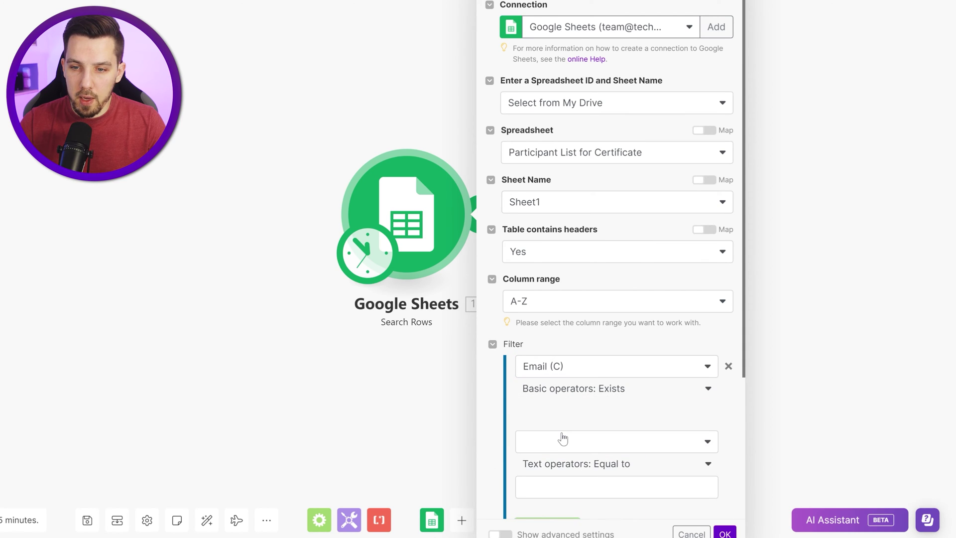
left_click(563, 440)
left_click(553, 523)
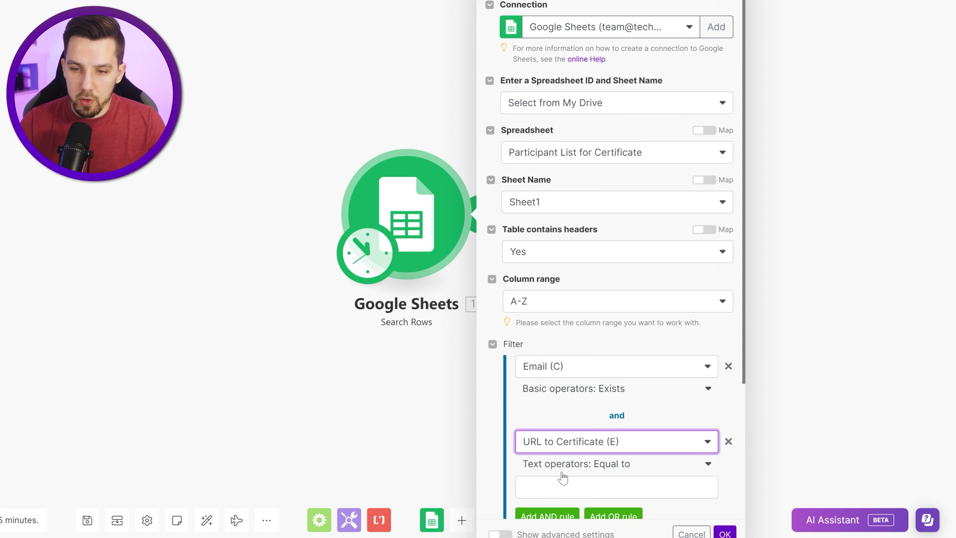
left_click(558, 469)
left_click(540, 397)
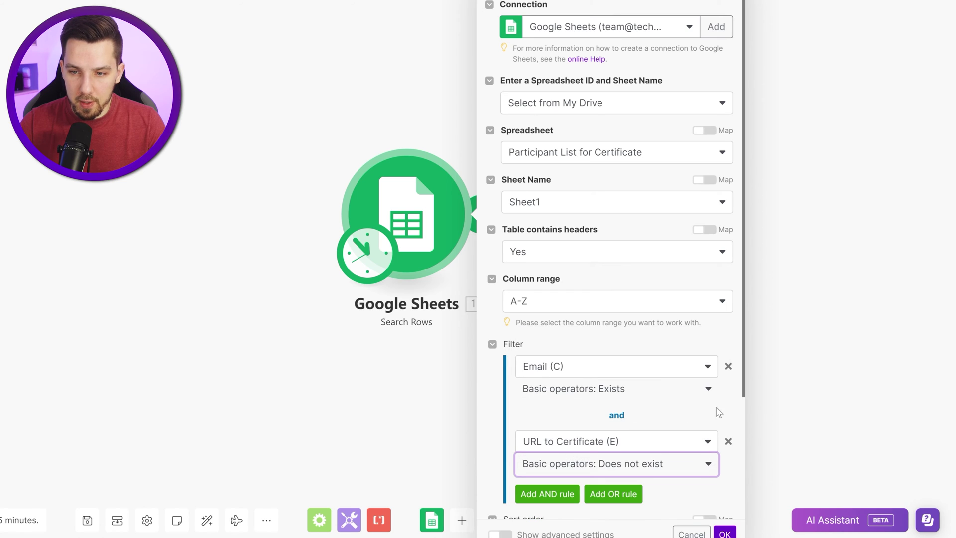
Step: Limit results to 1 row, confirm the module settings, and save the scenario
scroll(635, 381, "down", 3)
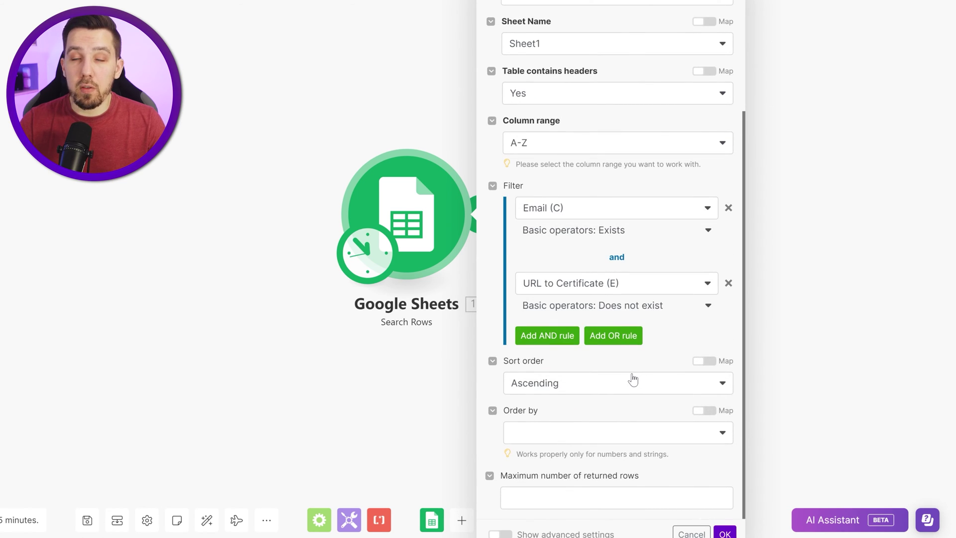
left_click(593, 497)
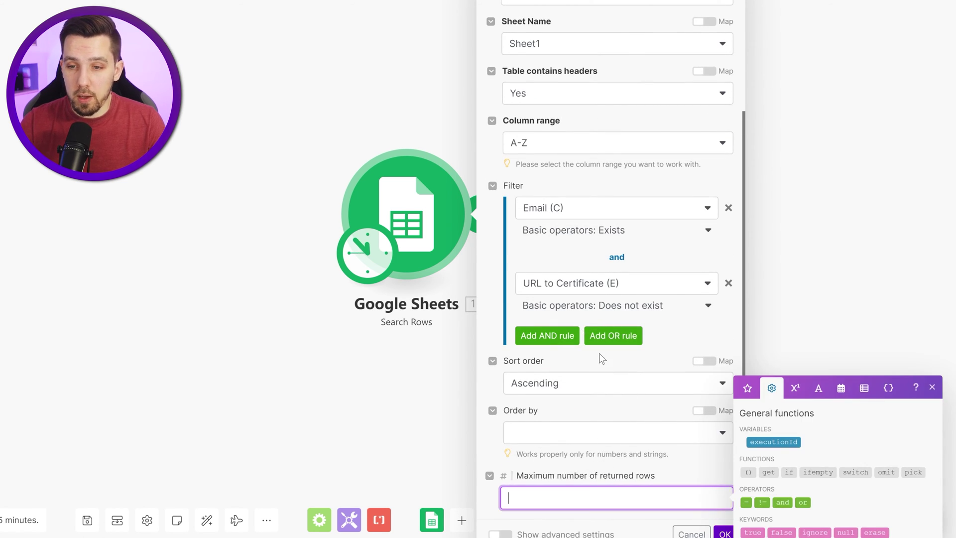
type("1")
left_click(716, 530)
left_click(723, 532)
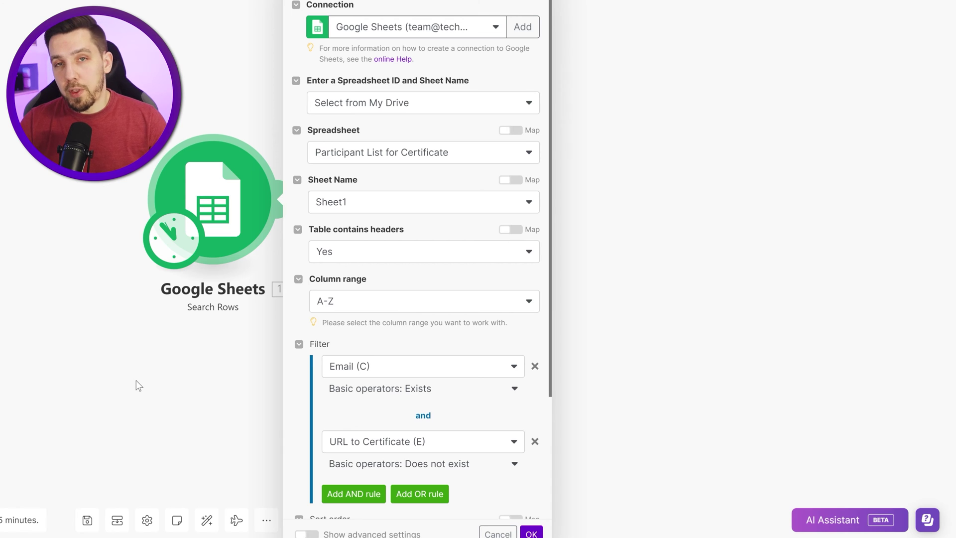
scroll(391, 380, "down", 3)
left_click(228, 408)
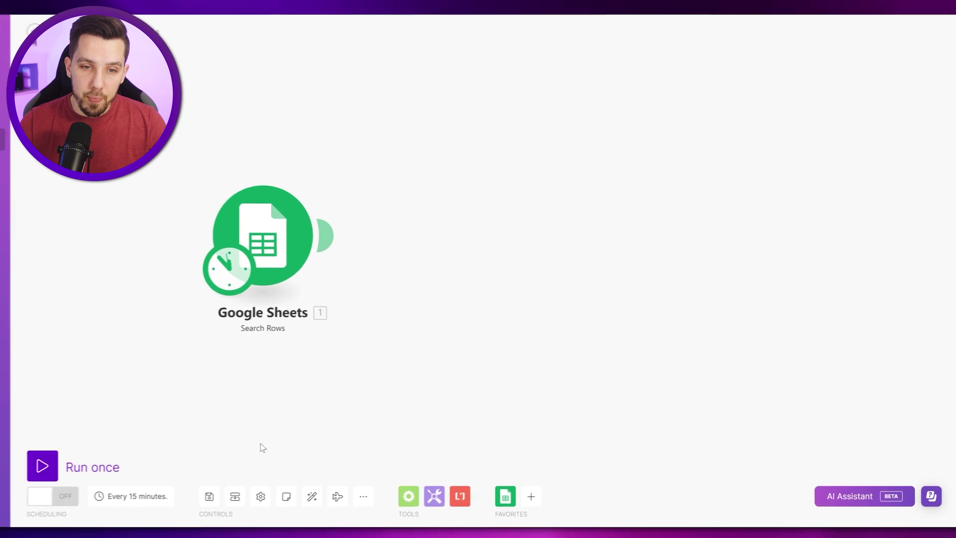
left_click(209, 496)
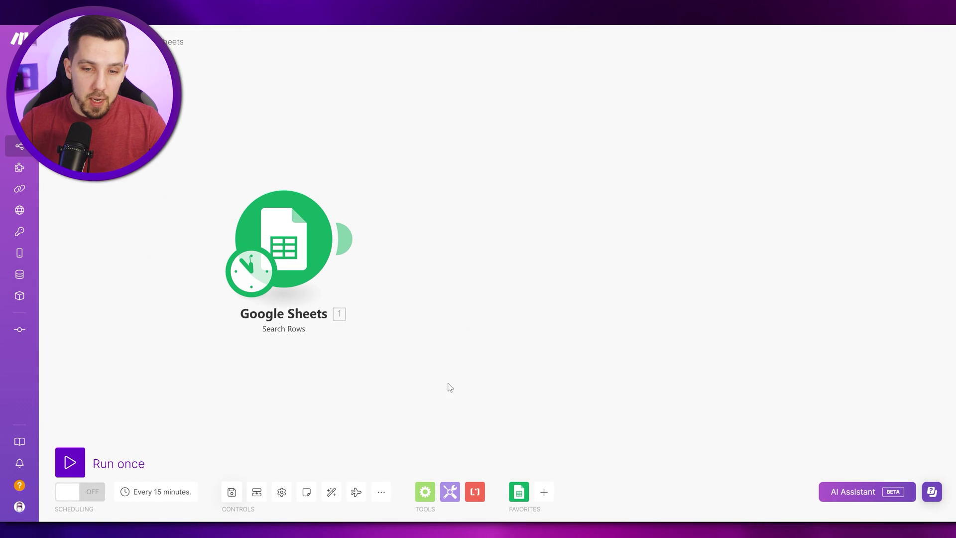
Step: Add Google Docs 'Create a Document from a Template' after Search Rows via a 'template google docs' search
left_click(542, 493)
type("google do")
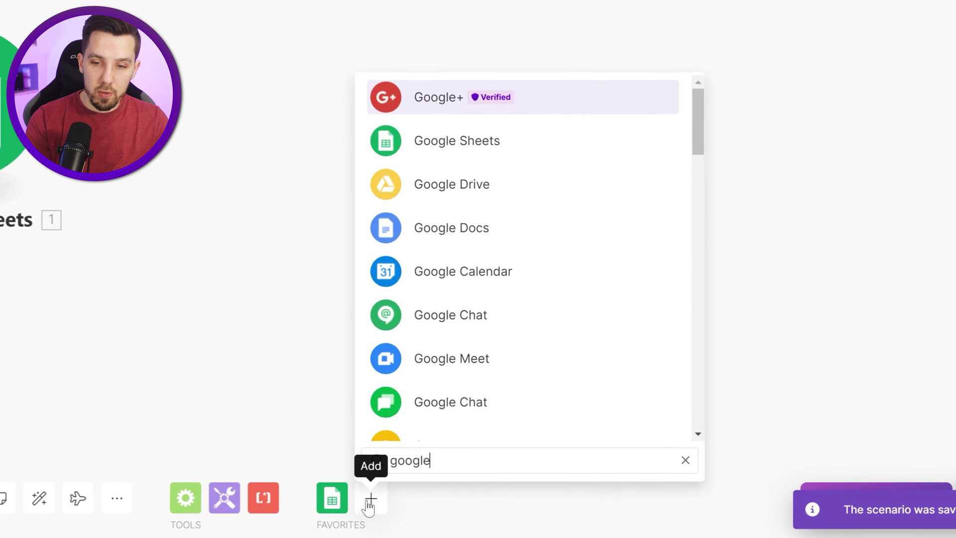
key("ctrl+a")
type("template")
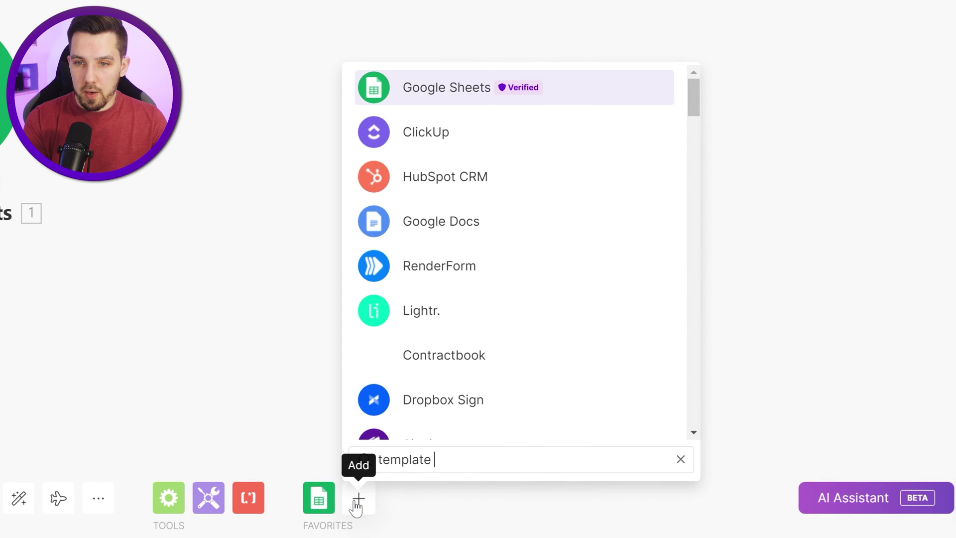
type(" google docs")
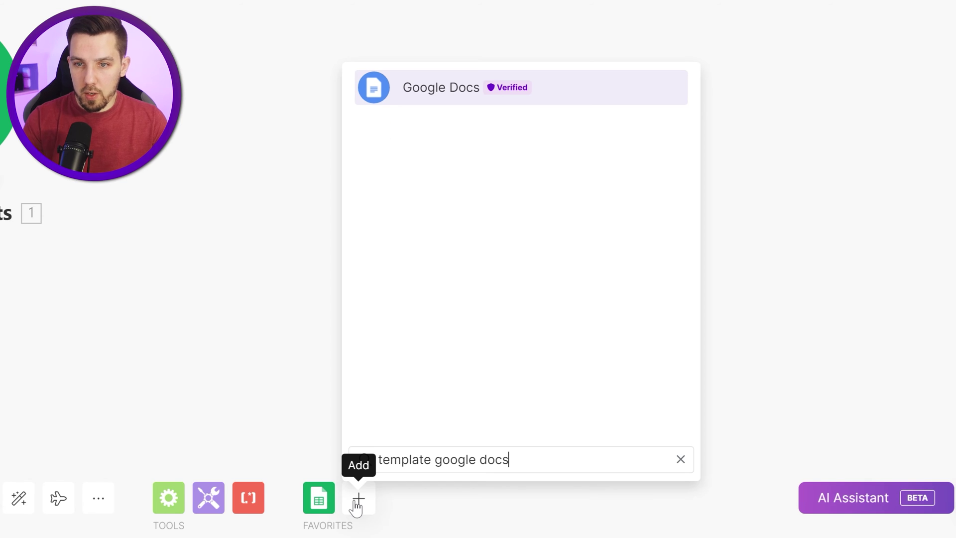
left_click(451, 101)
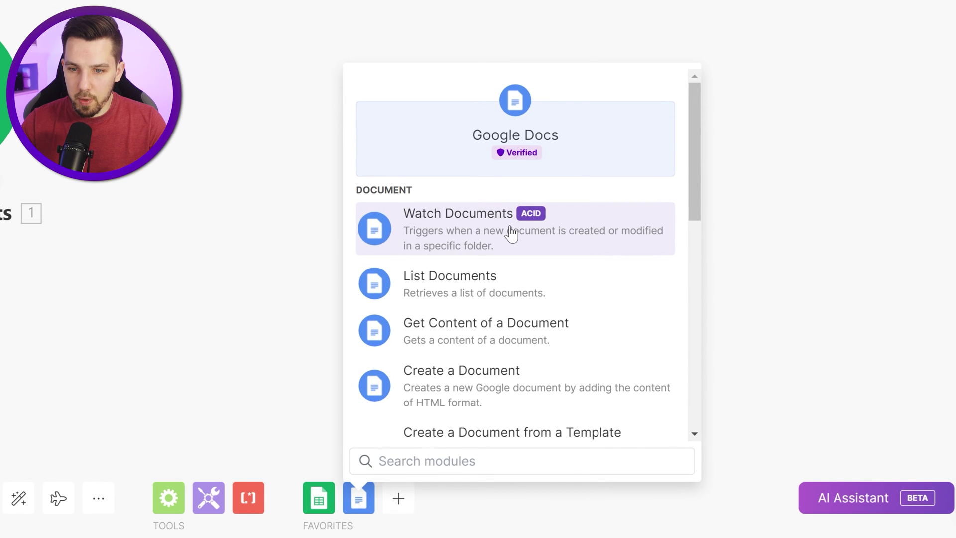
scroll(529, 331, "down", 2)
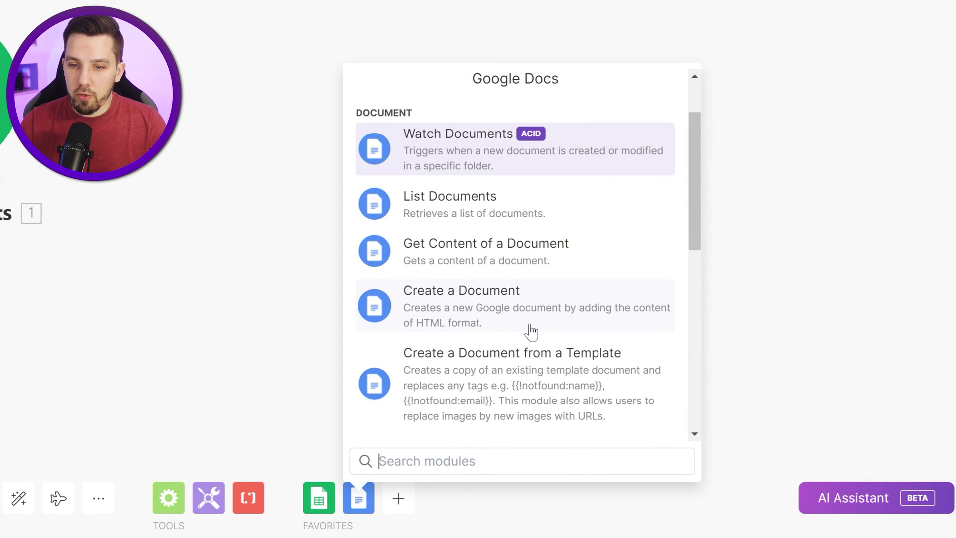
left_click(536, 381)
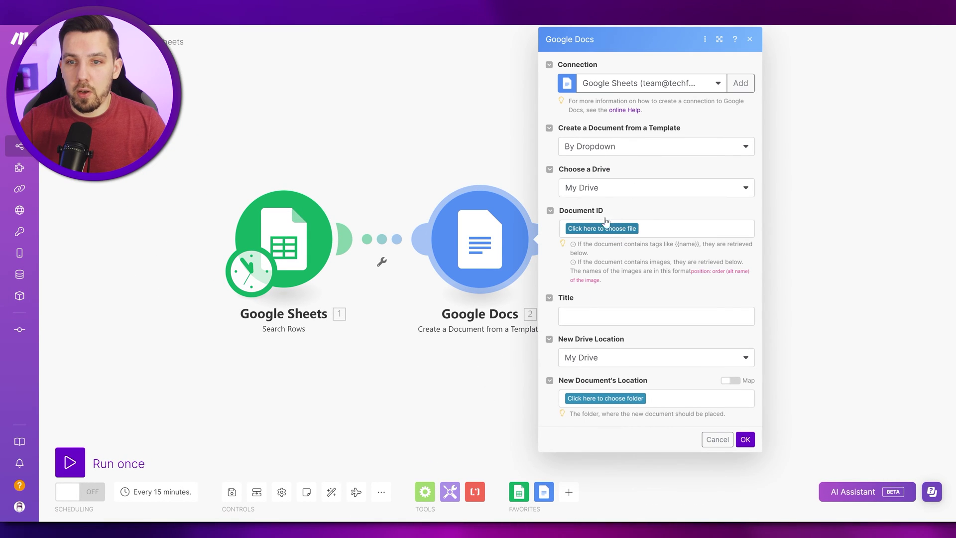
Step: Choose 'Certificate Template for Dynamic Generation' from Shared With Me as the template document
left_click(608, 228)
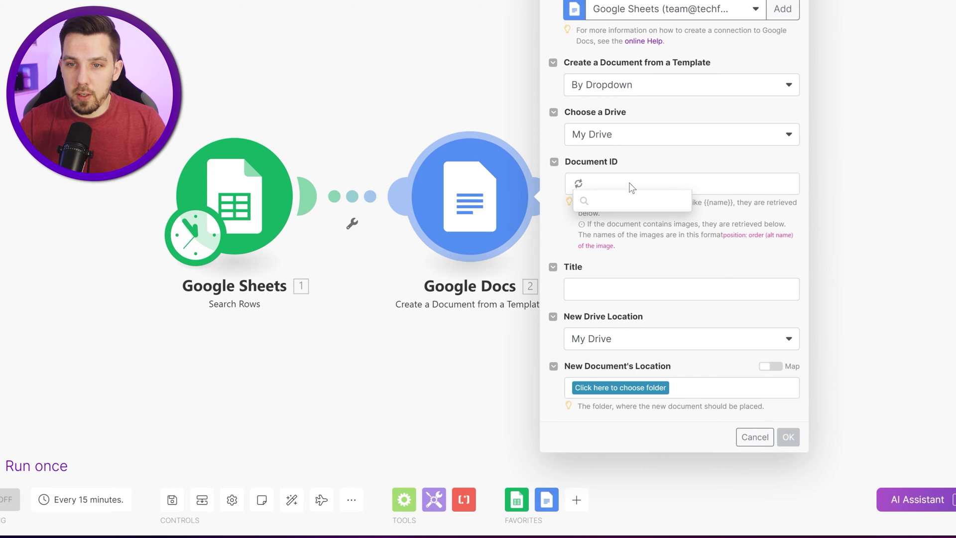
left_click(615, 134)
left_click(609, 172)
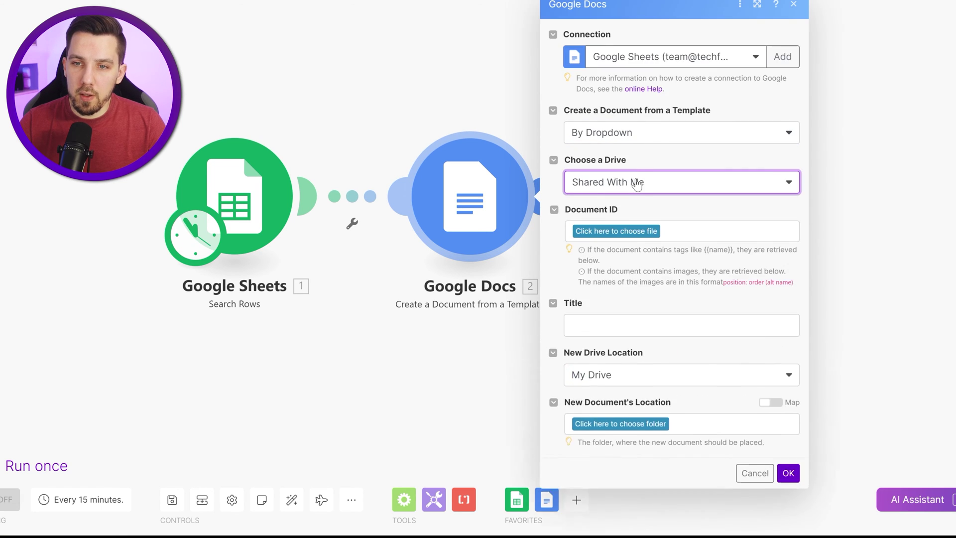
left_click(634, 184)
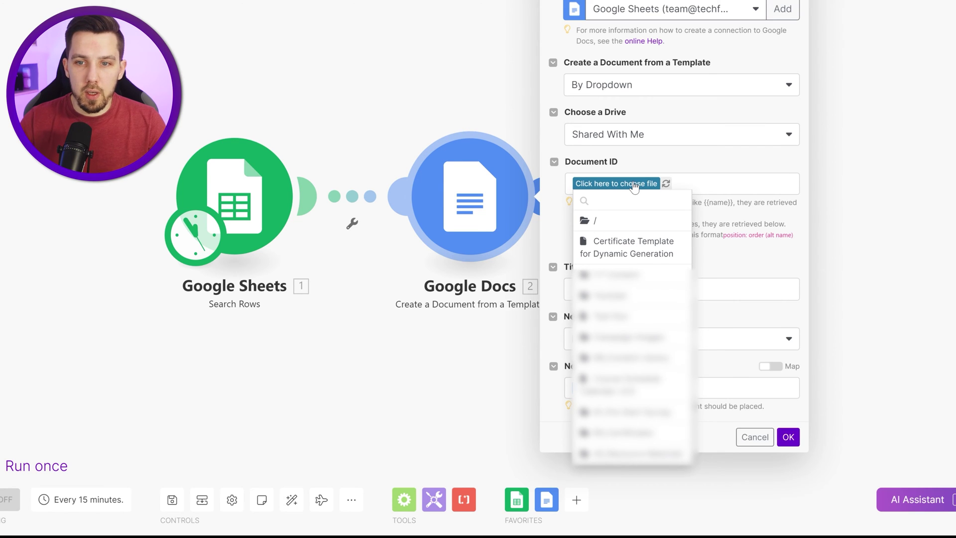
left_click(640, 251)
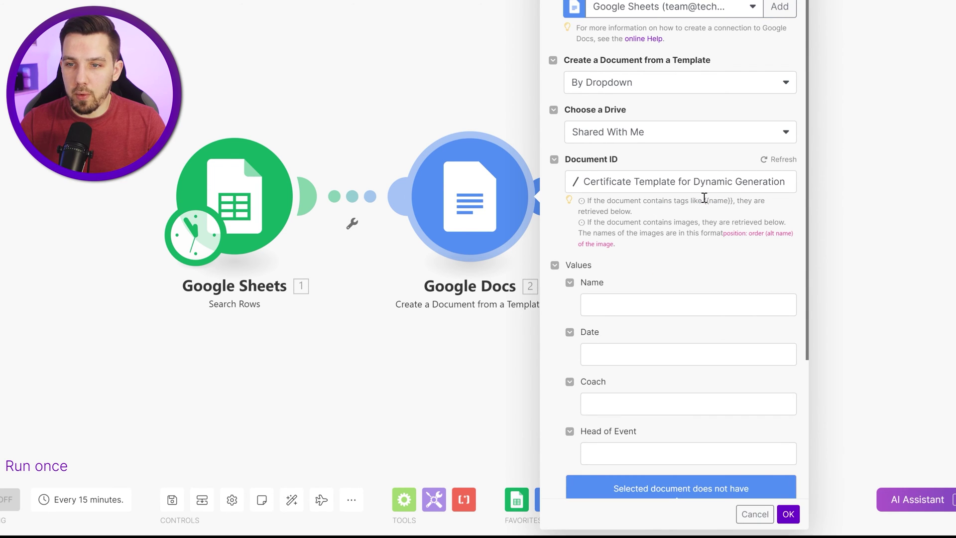
left_click_drag(705, 200, 745, 199)
left_click(714, 211)
scroll(715, 212, "down", 2)
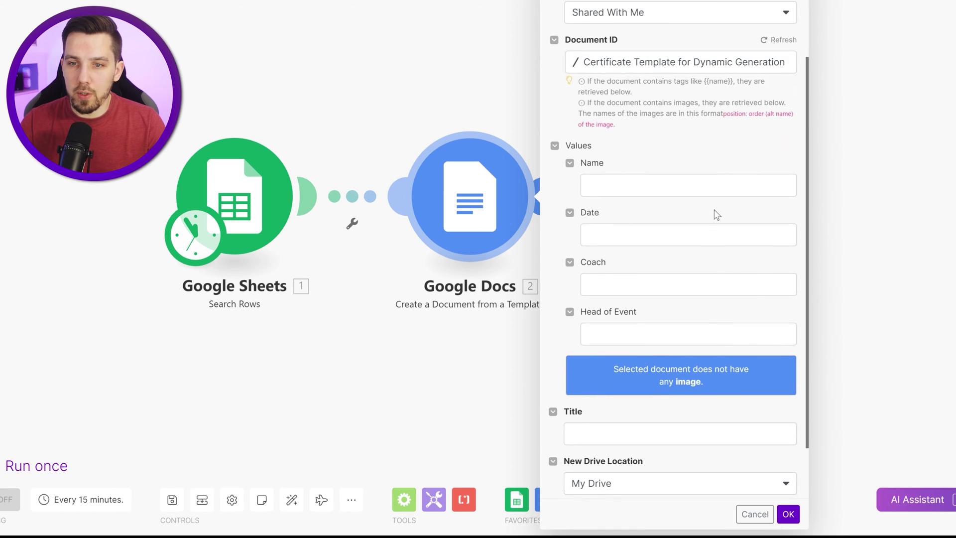
left_click(617, 188)
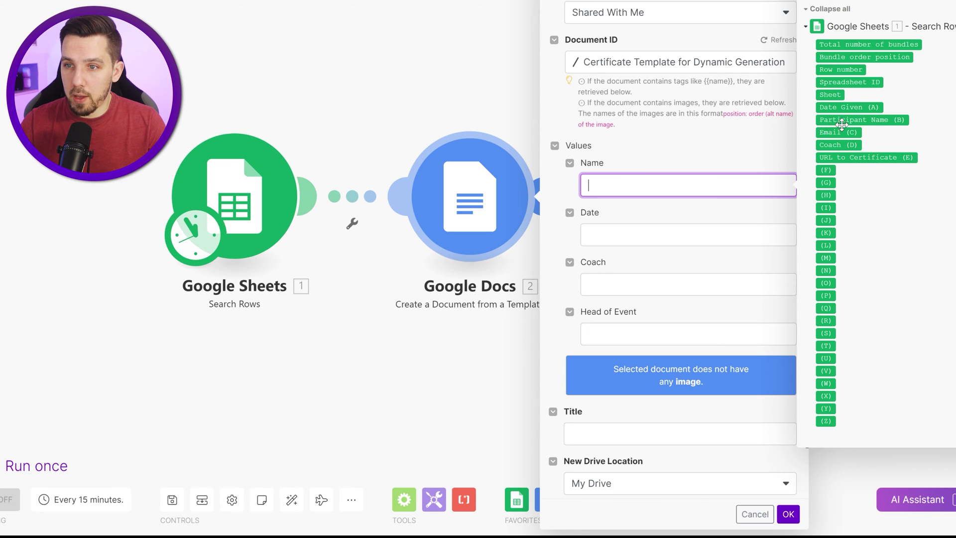
Step: Map Name, Date and Coach to Participant Name (B), Date Given (A) and Coach (D)
left_click_drag(846, 120, 702, 183)
left_click(695, 235)
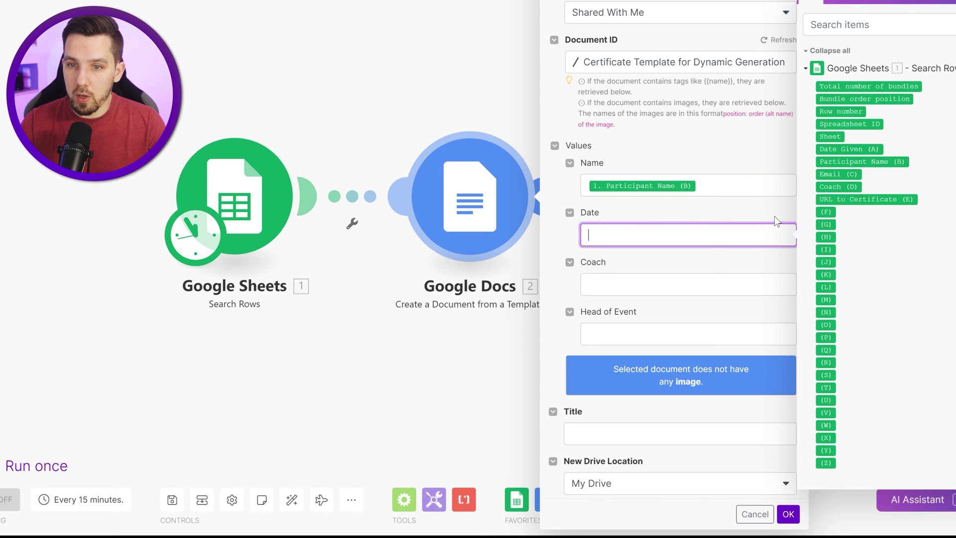
left_click(839, 150)
left_click(721, 282)
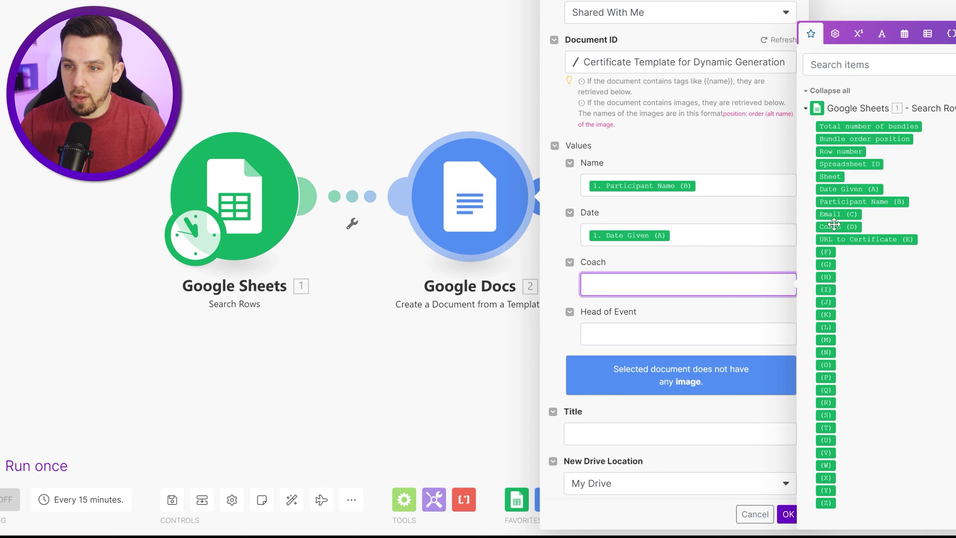
left_click(834, 225)
left_click(636, 331)
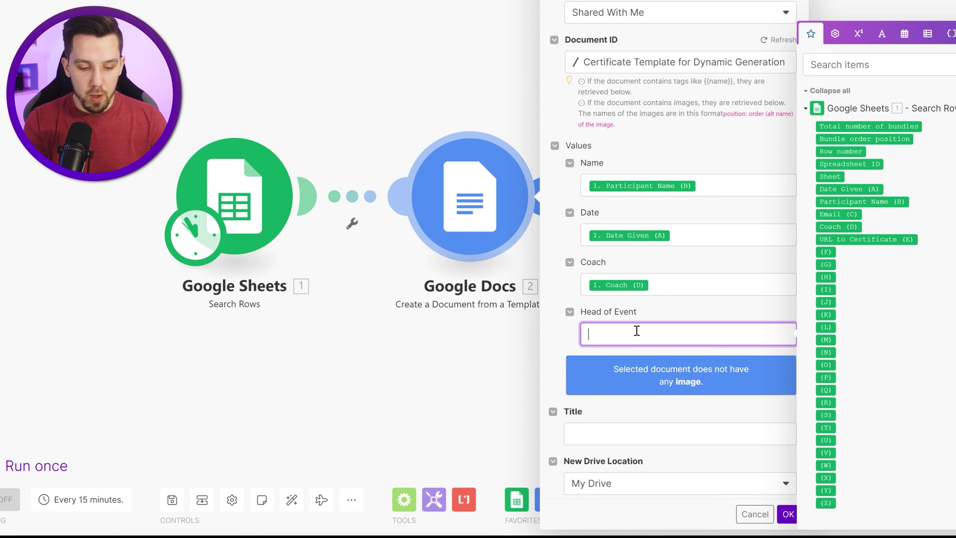
Step: Set the document title to startcase(Participant Name) followed by 'Certificate of Completion'
scroll(637, 330, "down", 3)
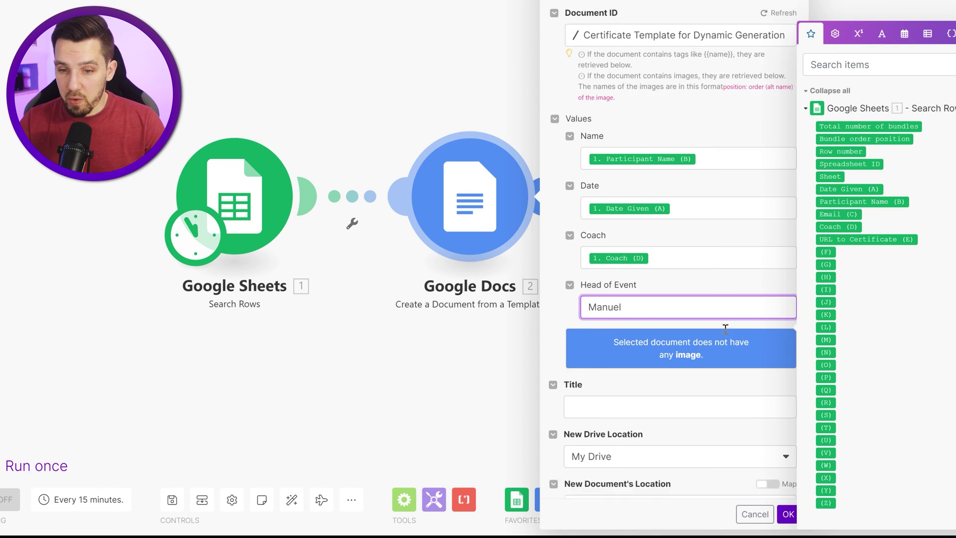
left_click(629, 360)
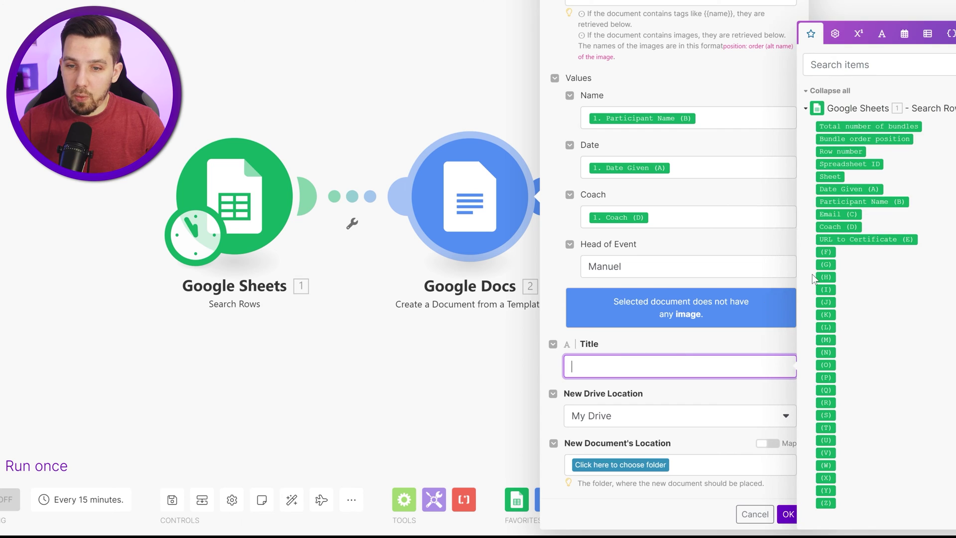
type("startcase(")
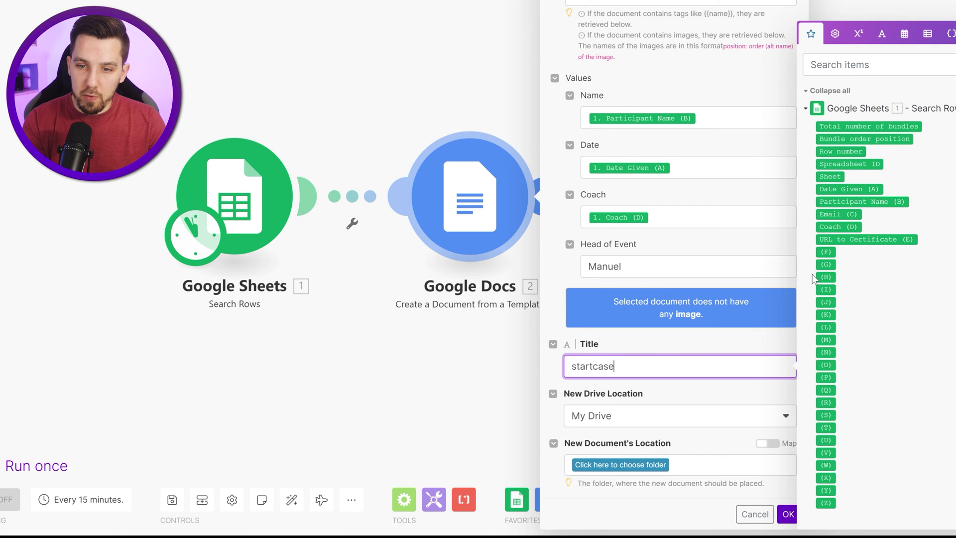
left_click(899, 202)
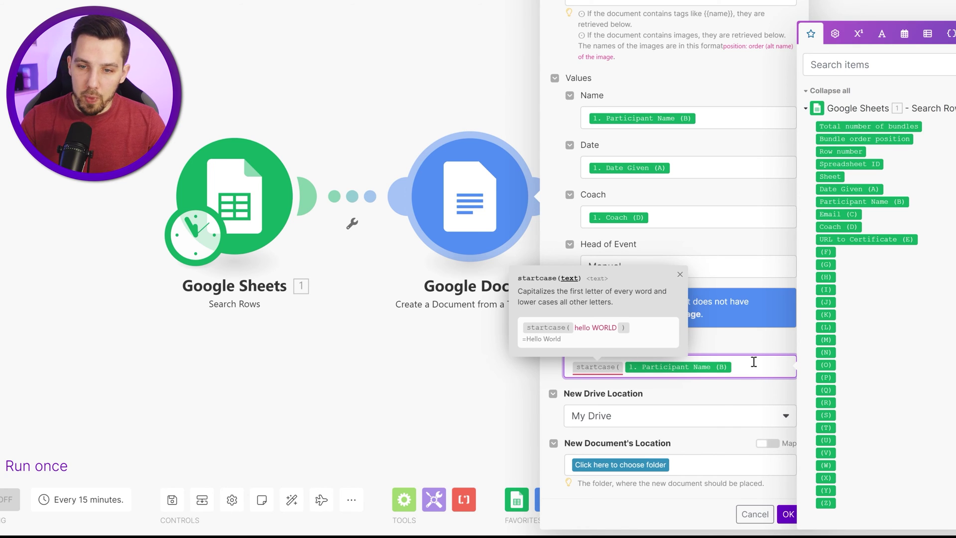
type(") - Certi")
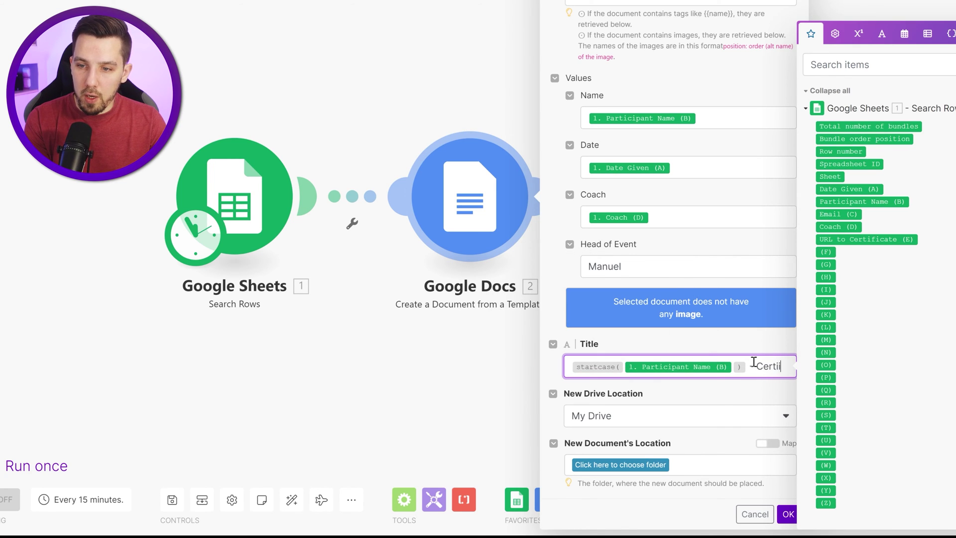
type("ficate of Completion")
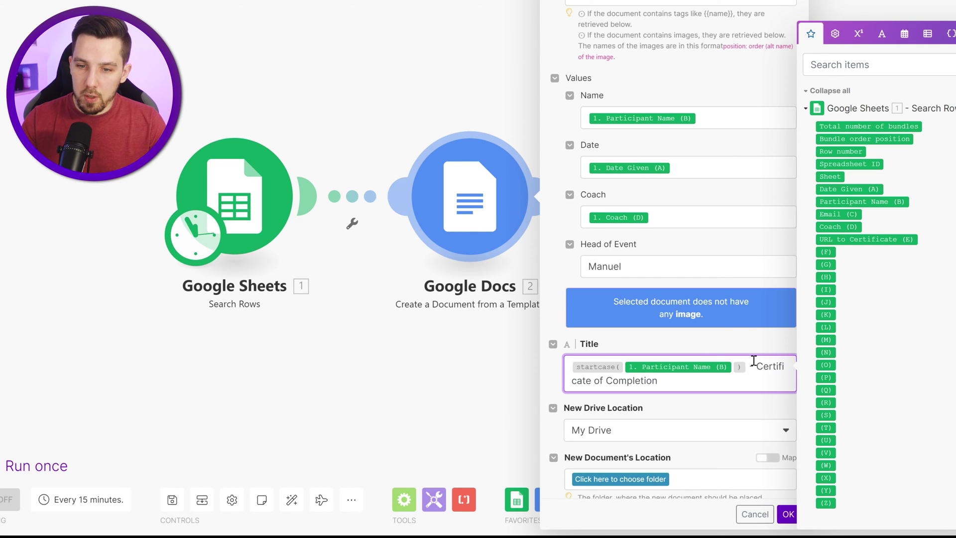
left_click(662, 342)
Step: Save new documents to the root folder / and close the module settings
scroll(677, 298, "down", 1)
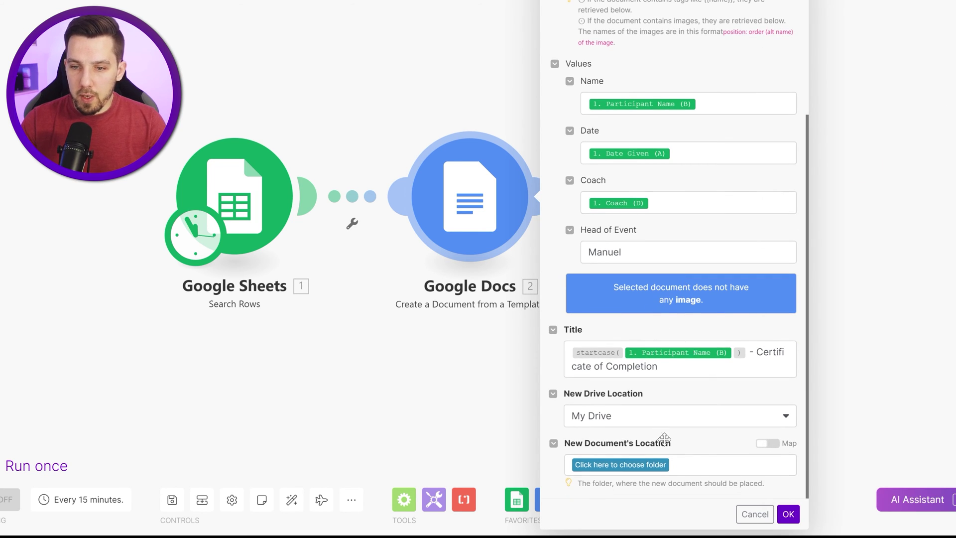
left_click(629, 465)
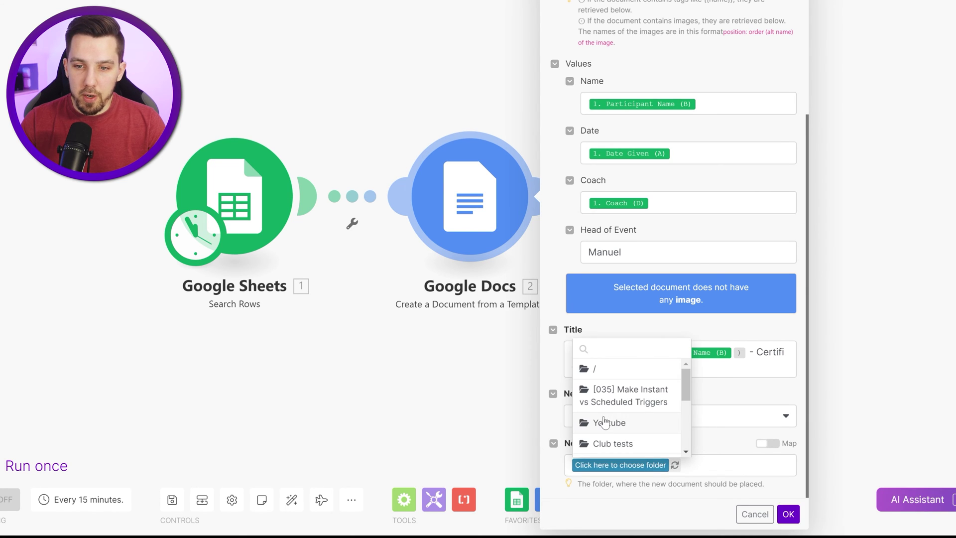
left_click(623, 379)
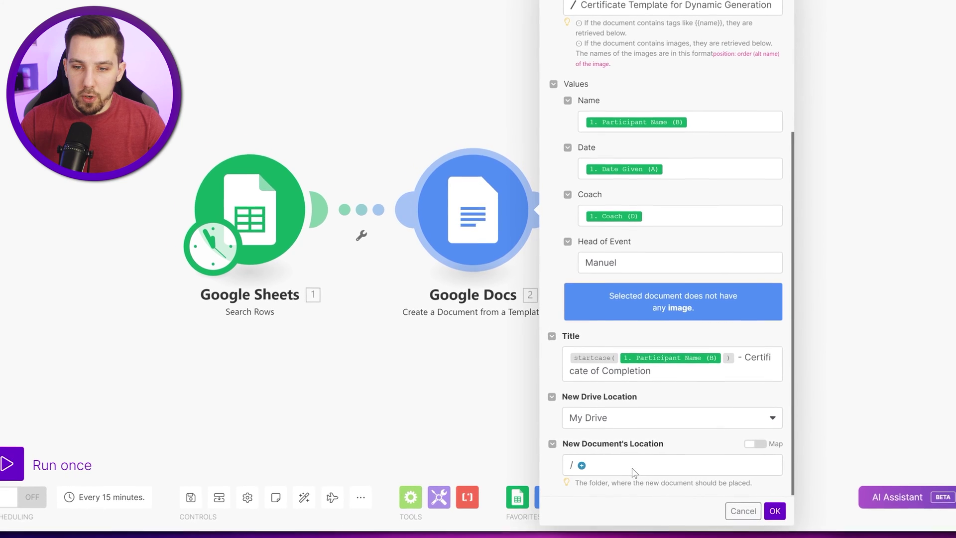
left_click(580, 464)
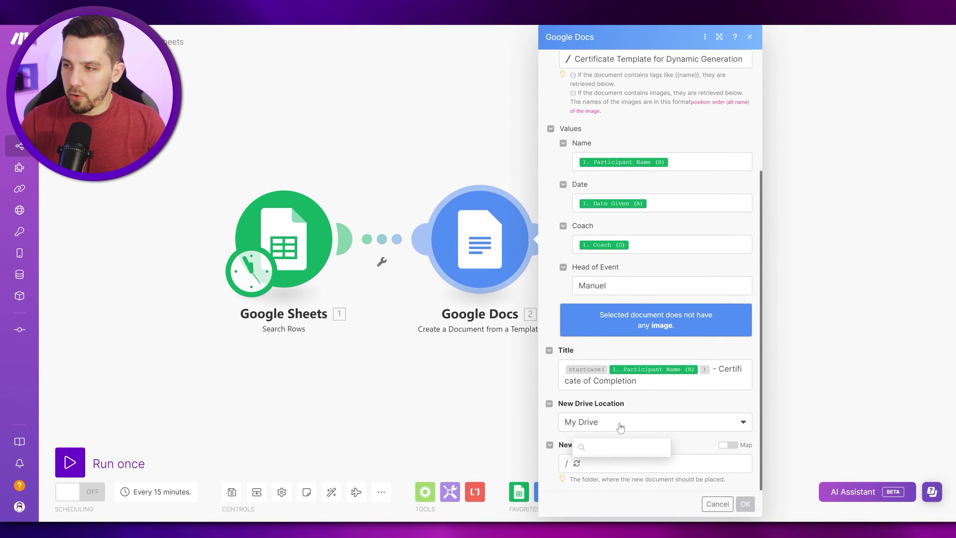
key("Escape")
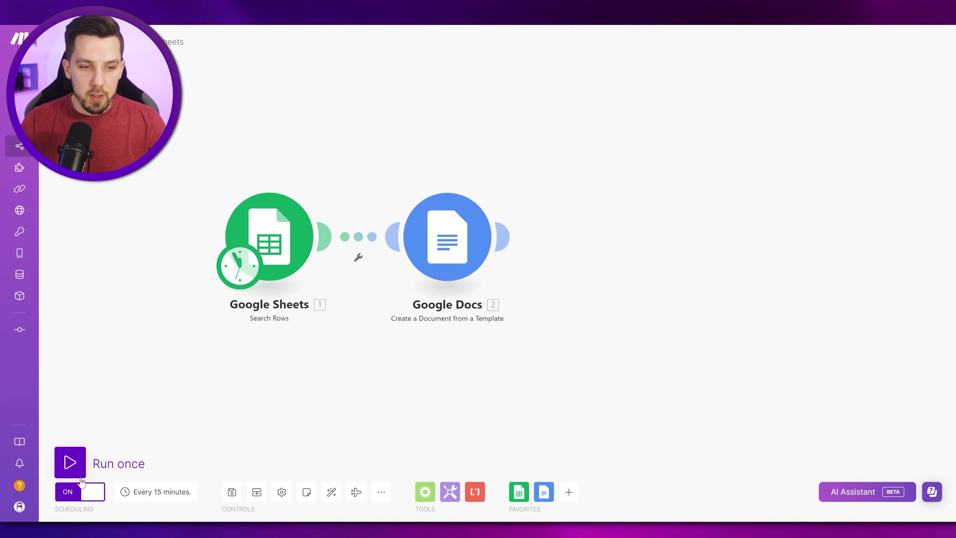
Step: Run the scenario once and open the generated certificate to verify the filled name
left_click(69, 462)
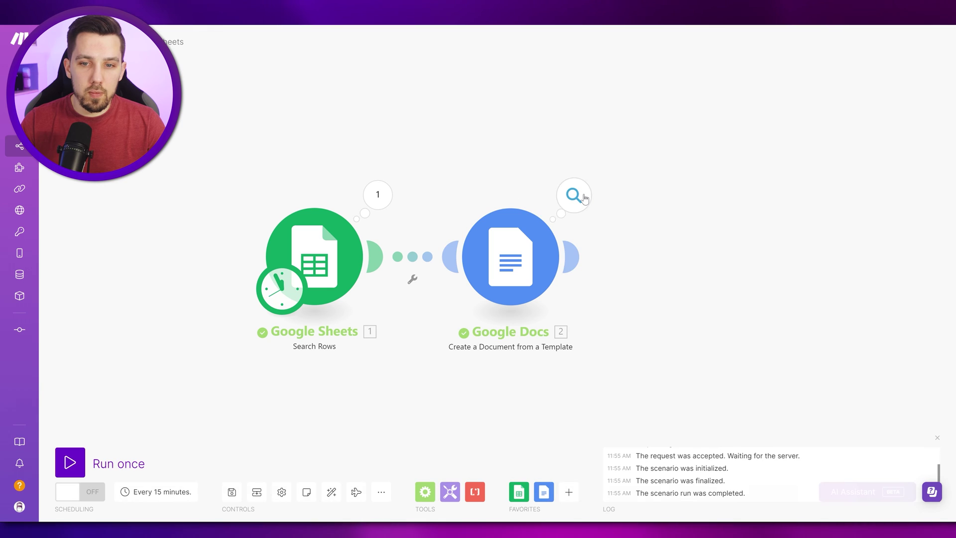
left_click(574, 195)
triple_click(709, 321)
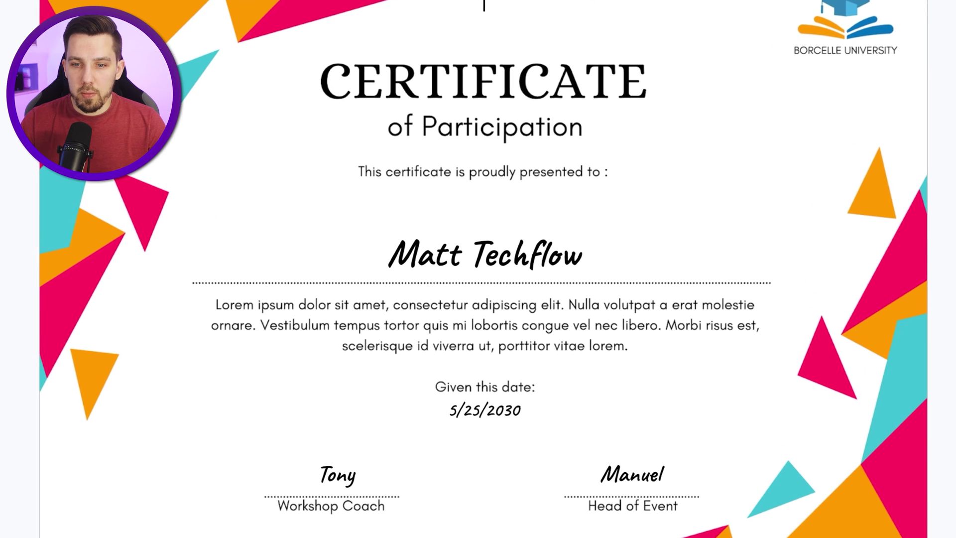
left_click(582, 252)
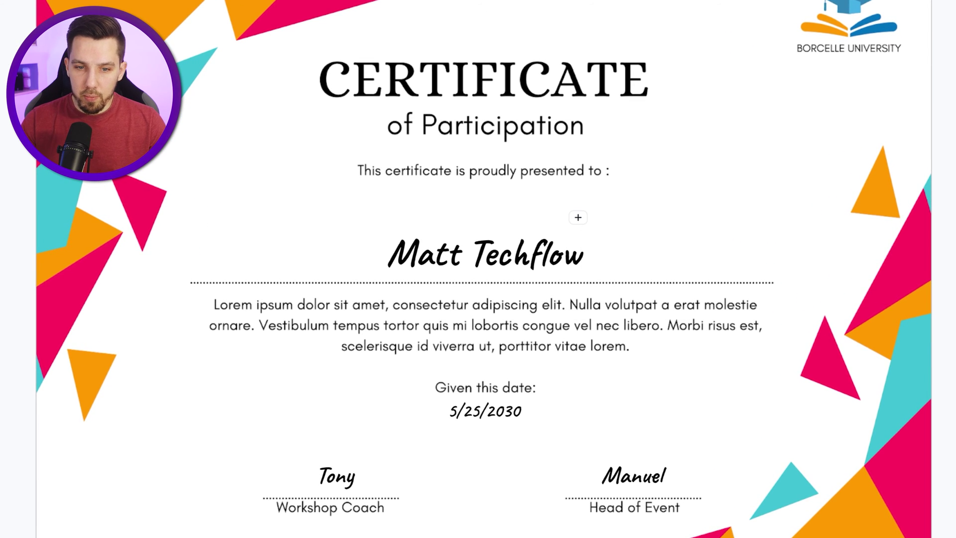
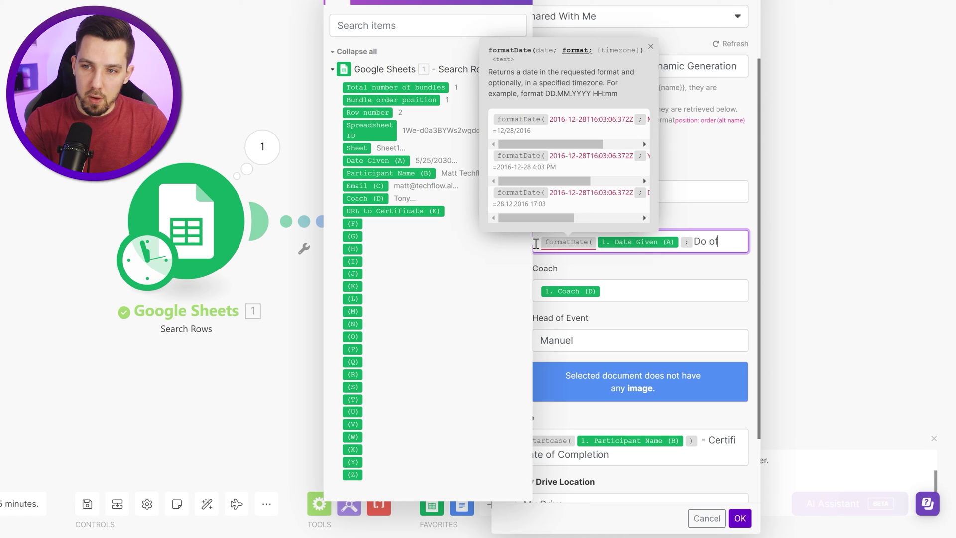
Step: Complete the Date Given formula as formatDate(..., 'Do of MMMM YYYY') and confirm the template module
type("MM")
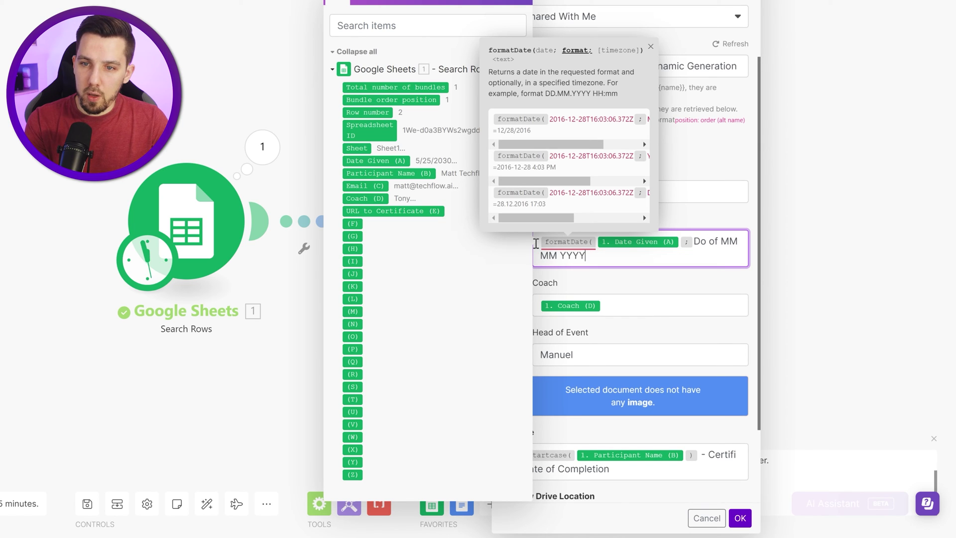
type("M YYYY )")
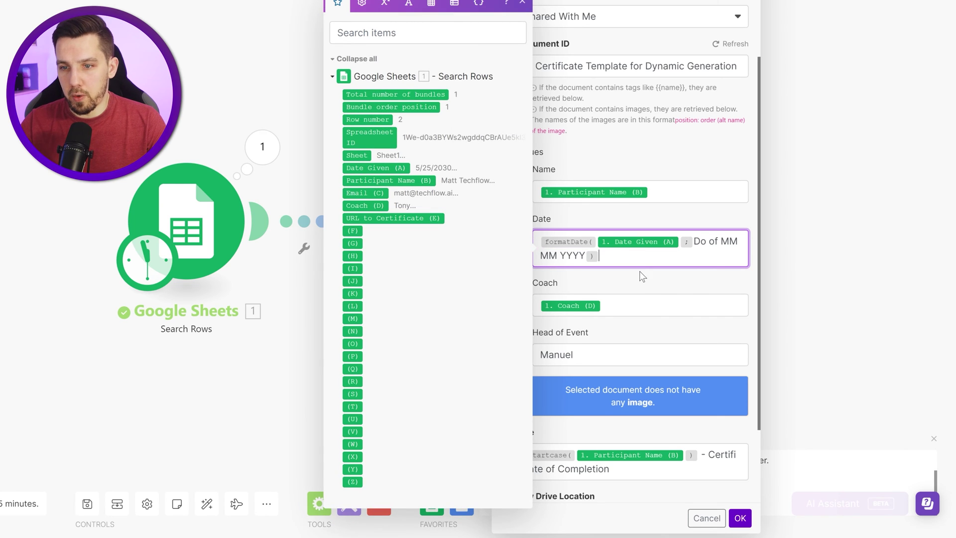
left_click(644, 287)
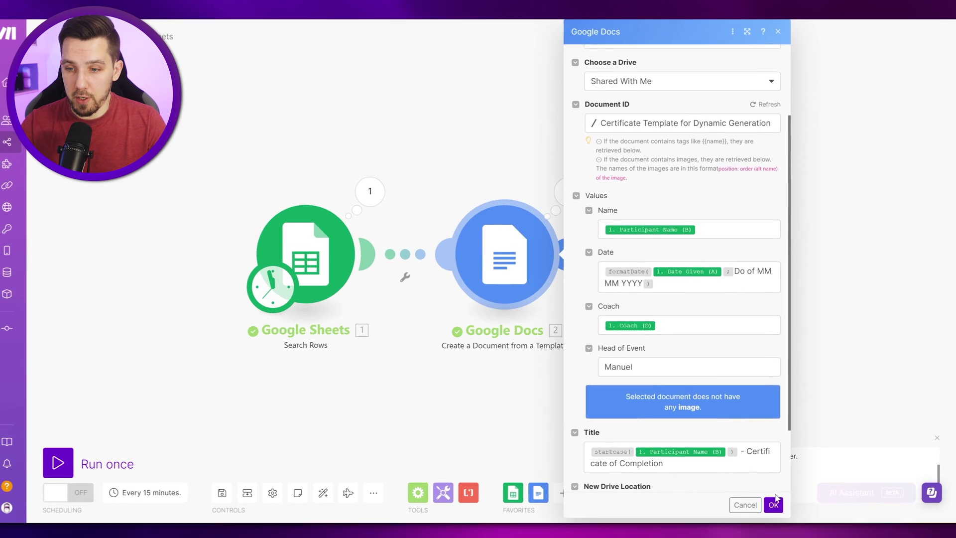
left_click(773, 502)
Step: Run the scenario once and check the certificate shows the participant's name and 25th of May 2030
mouse_move(202, 373)
left_mouse_down()
mouse_move(160, 347)
mouse_move(235, 384)
left_mouse_up()
left_click(59, 464)
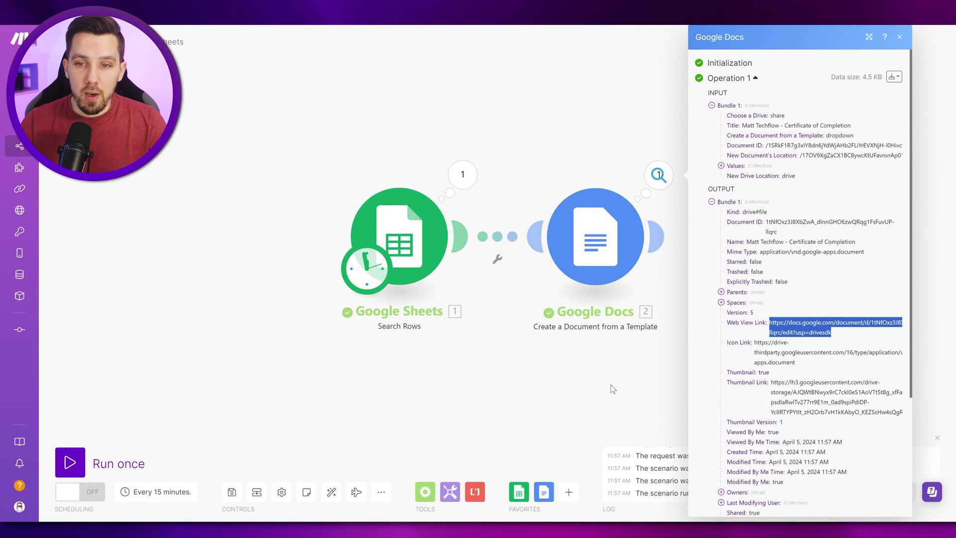
left_click(612, 387)
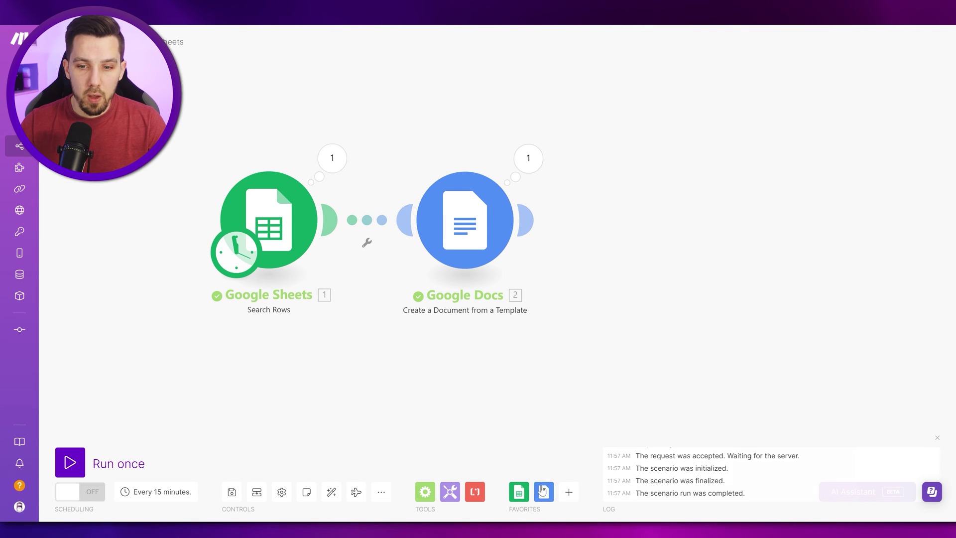
Step: Add a Google Docs Download a Document step with My Drive as the drive
left_click(544, 491)
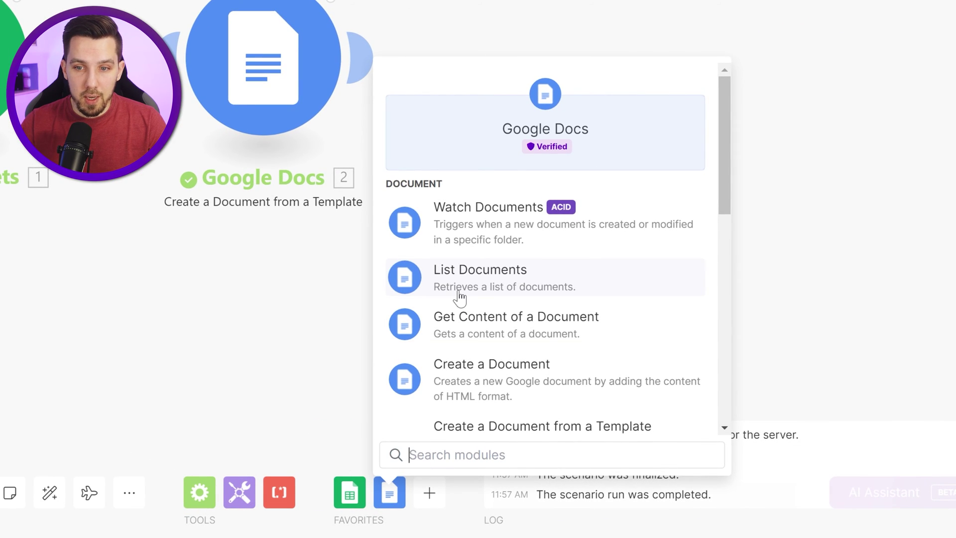
scroll(459, 299, "down", 8)
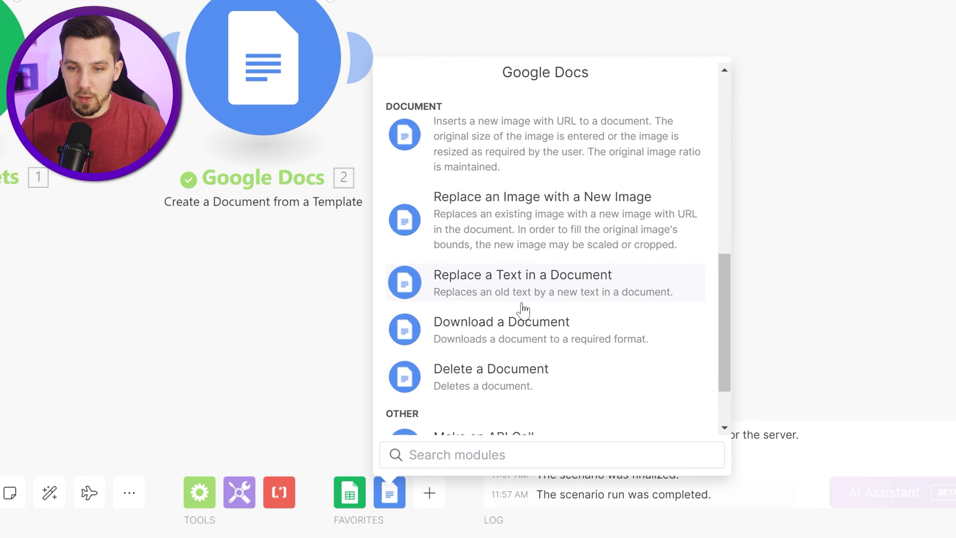
left_click(495, 331)
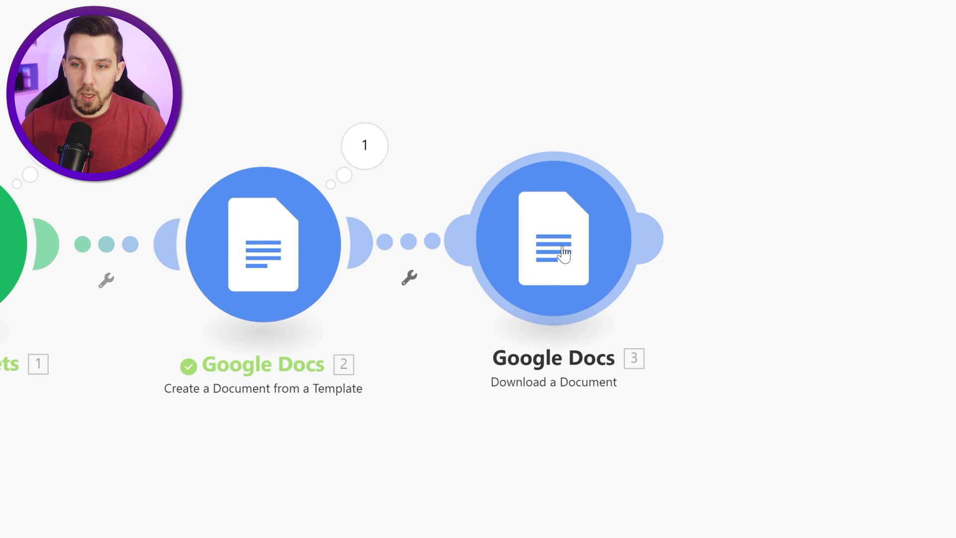
left_click(555, 246)
left_click(498, 212)
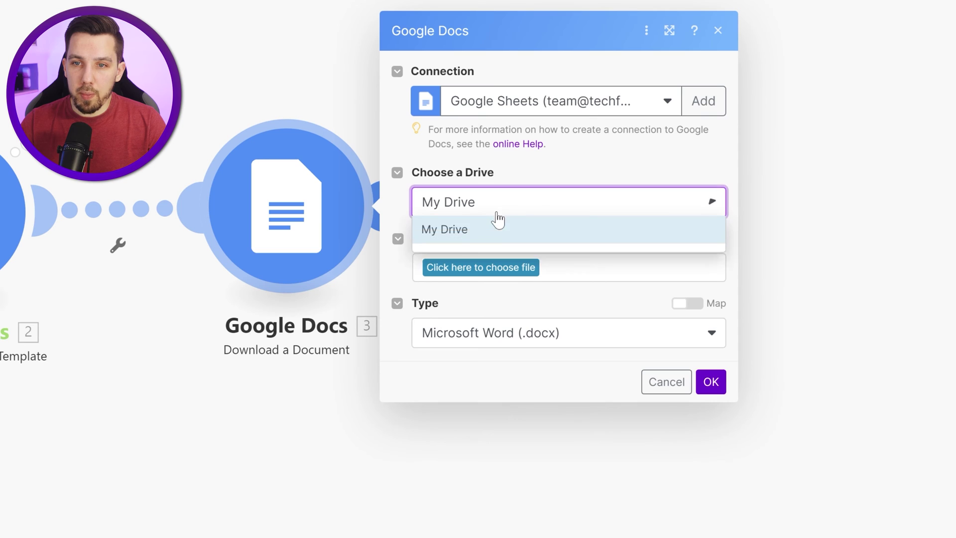
left_click(483, 256)
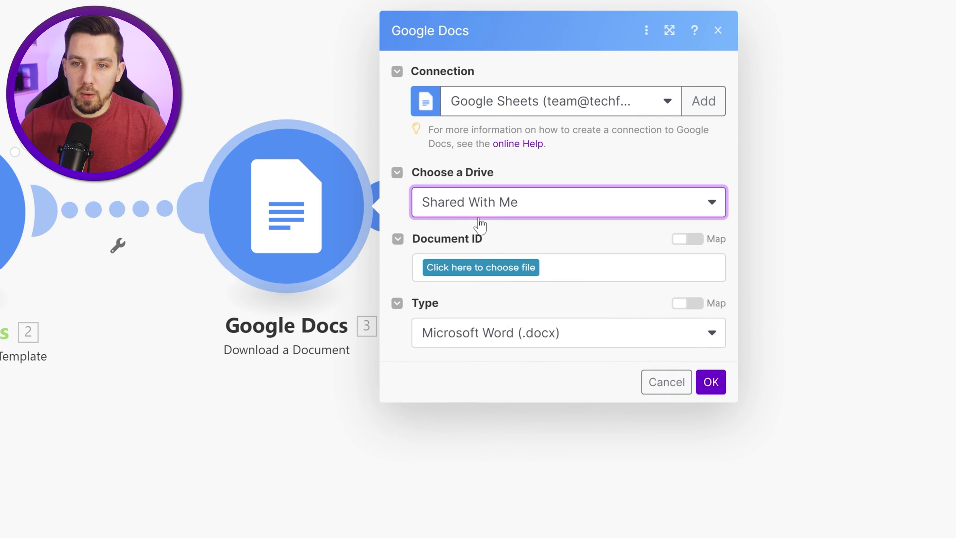
left_click(485, 214)
left_click(459, 227)
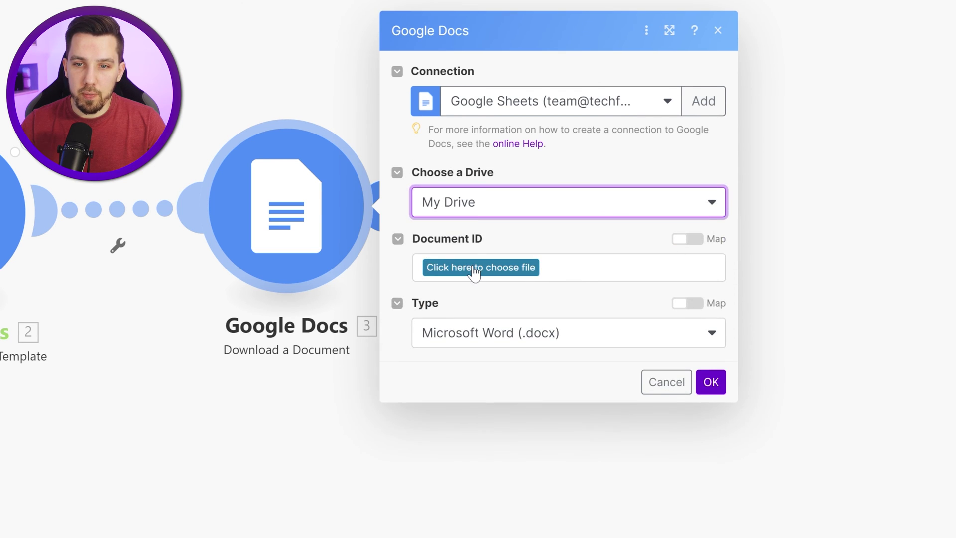
Step: Map Document ID to module 2's created document ID and set type to PDF Document (.pdf)
left_click(699, 238)
left_click(520, 268)
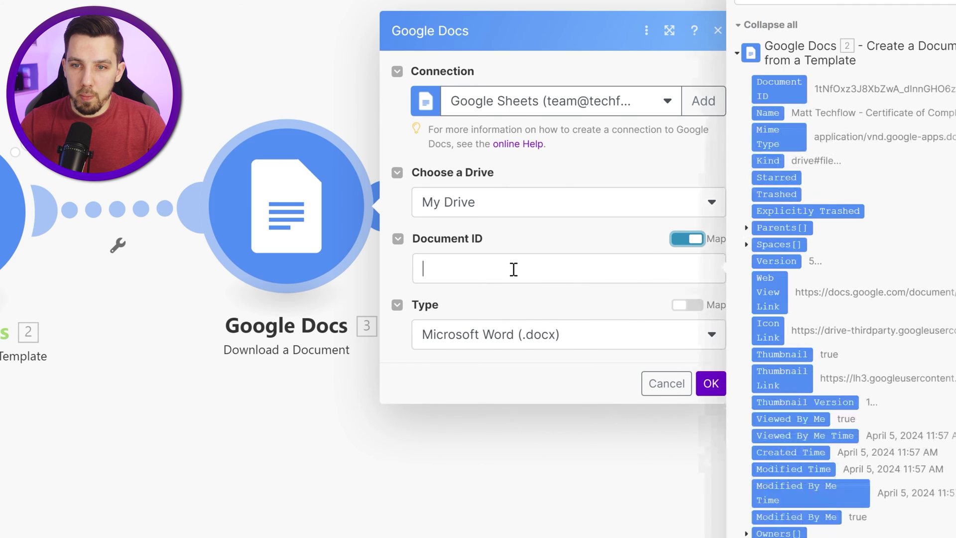
left_click(777, 89)
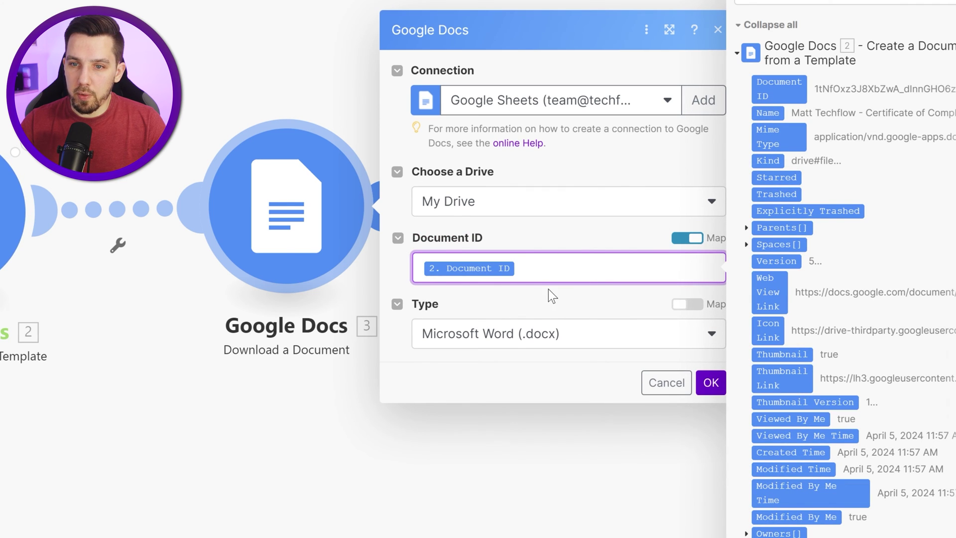
left_click(535, 314)
left_click(520, 334)
left_click(514, 451)
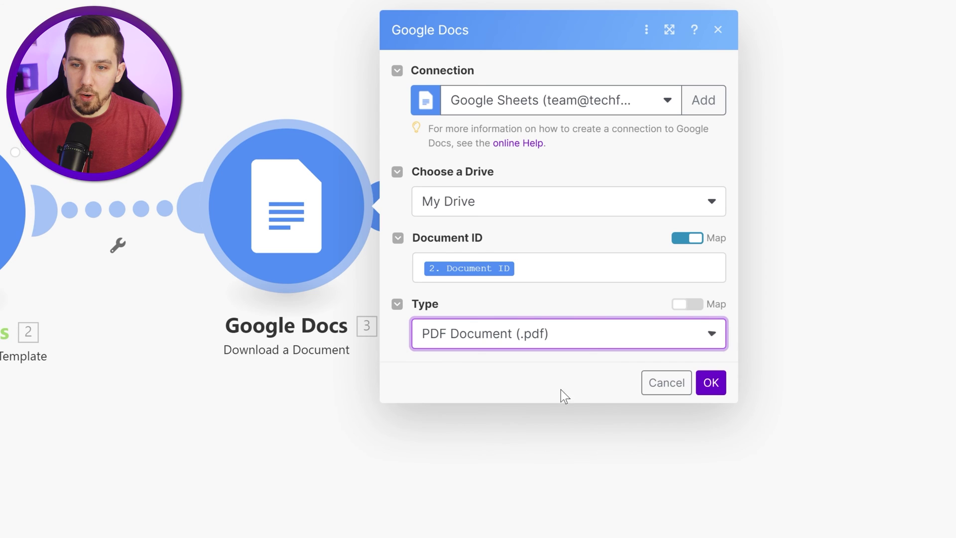
left_click(711, 382)
left_click(429, 521)
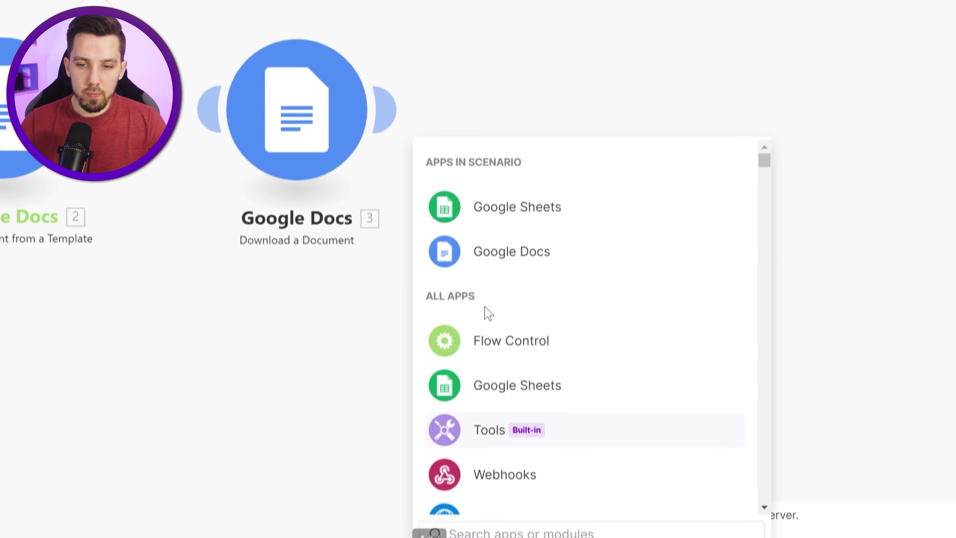
Step: Add a Google Drive Upload a File step that keeps the file from Download a Document
type("drive")
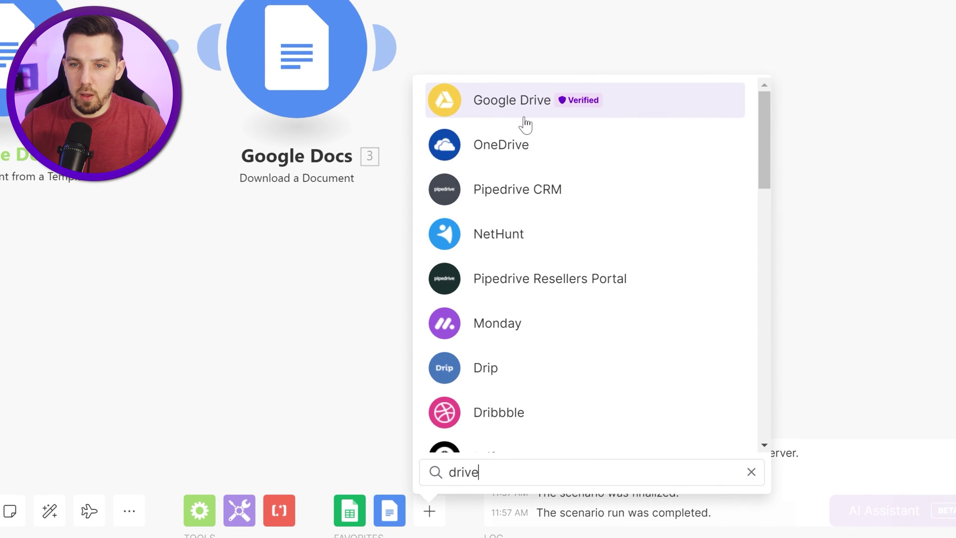
left_click(502, 112)
scroll(560, 262, "down", 10)
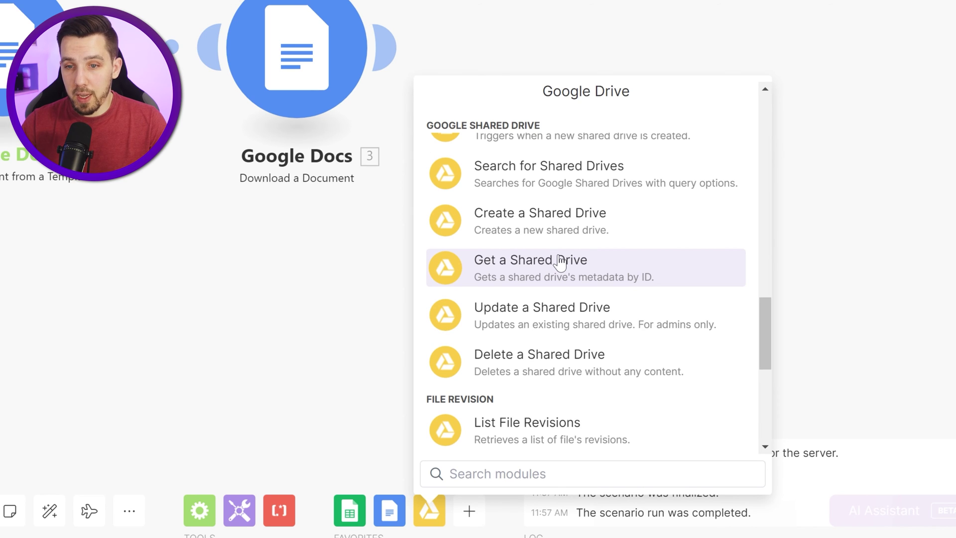
scroll(561, 261, "up", 5)
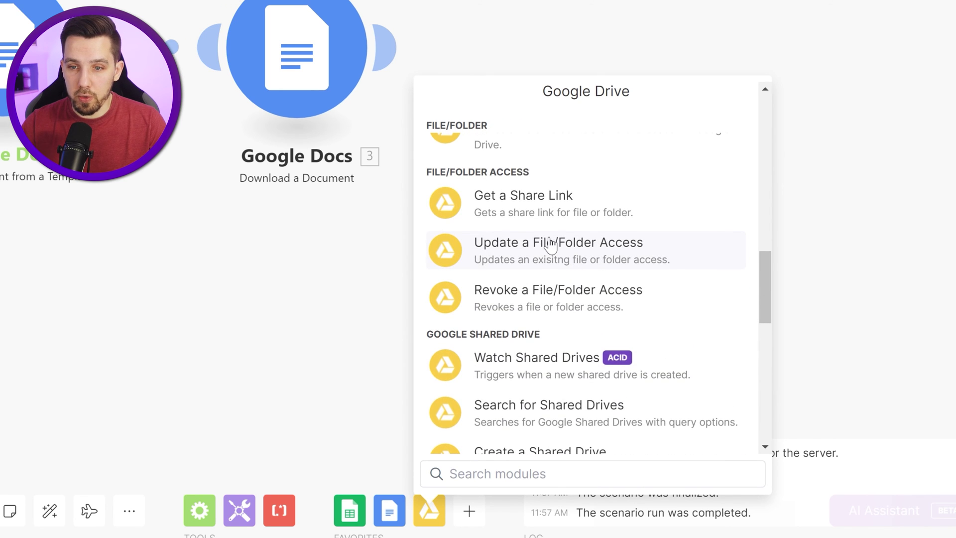
scroll(550, 244, "up", 5)
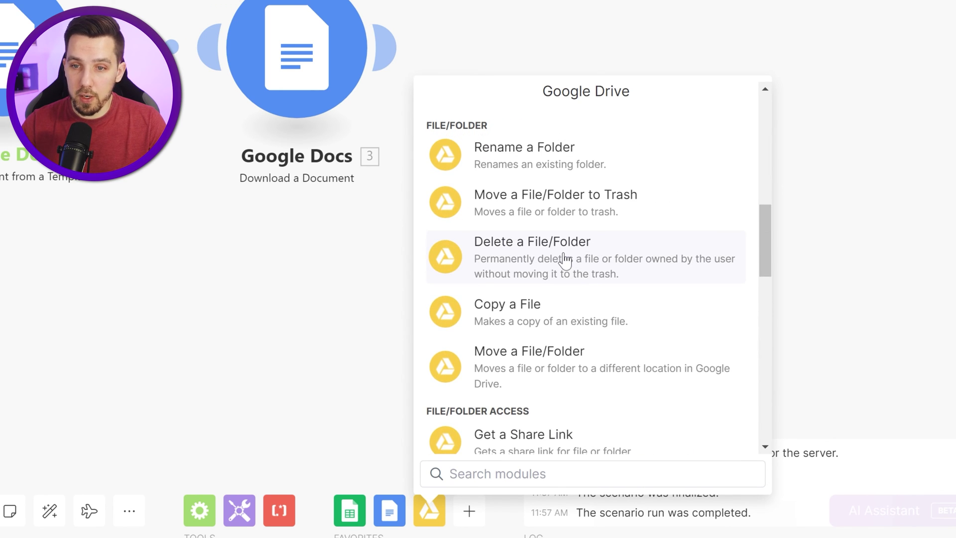
type("upload")
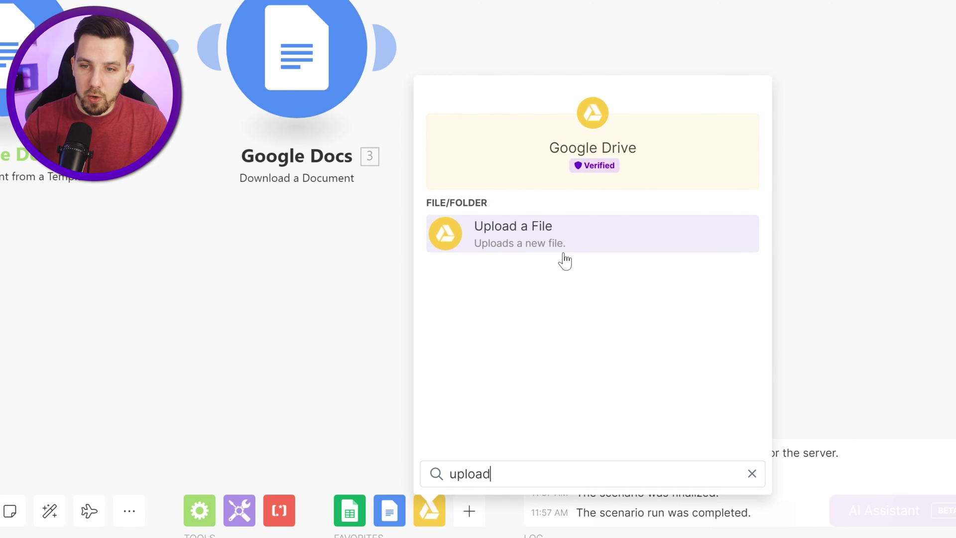
left_click(565, 254)
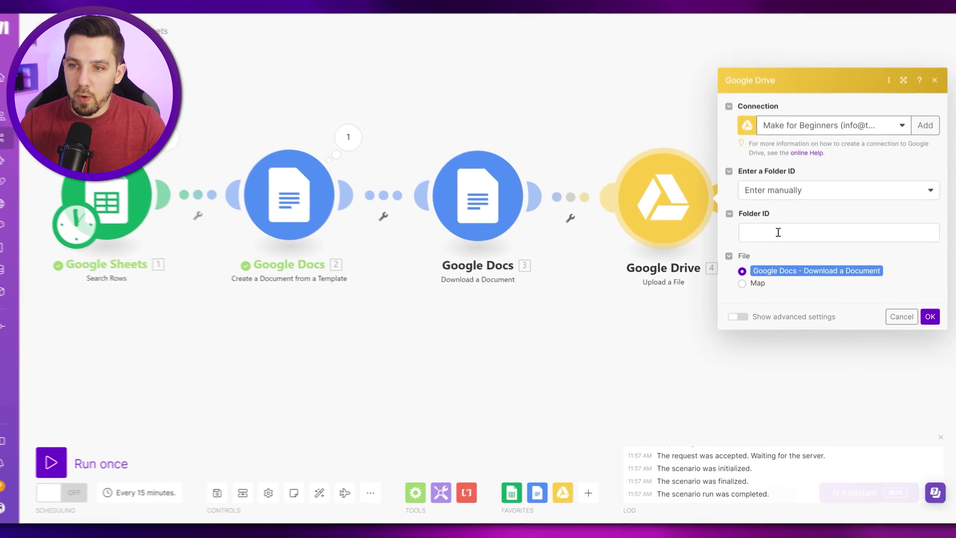
left_click(766, 105)
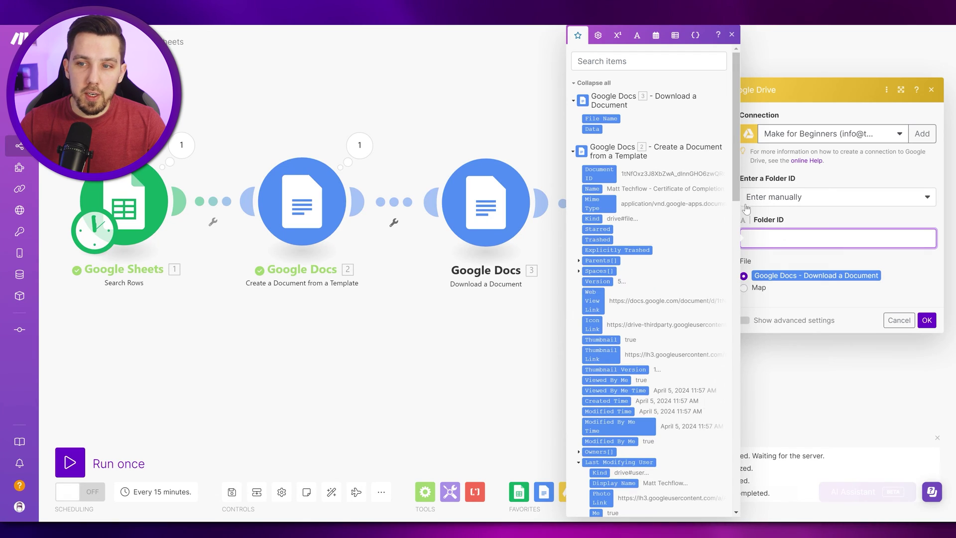
left_click(777, 207)
left_click(488, 332)
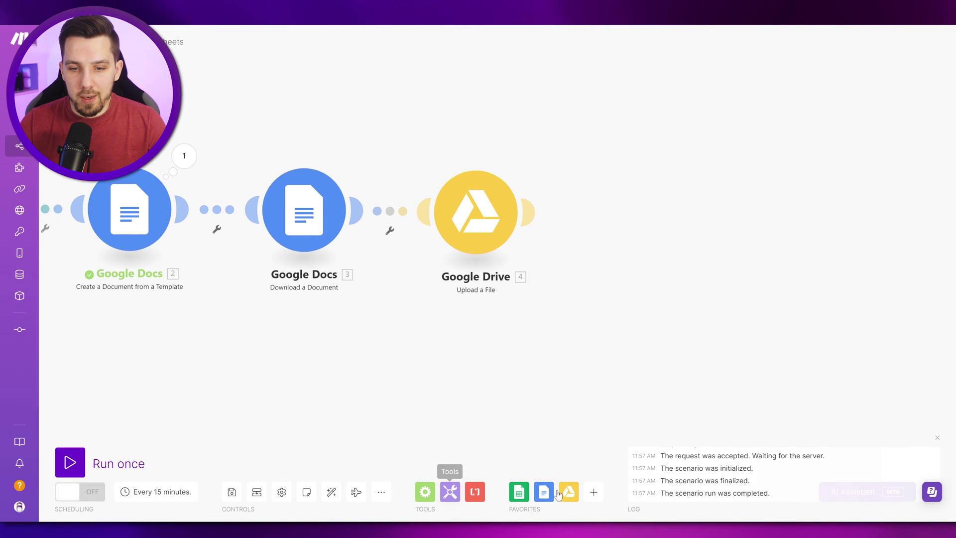
Step: Add a Gmail Send an Email step to column C's email with subject 'Your Certificate'
left_click(594, 492)
type("gmail")
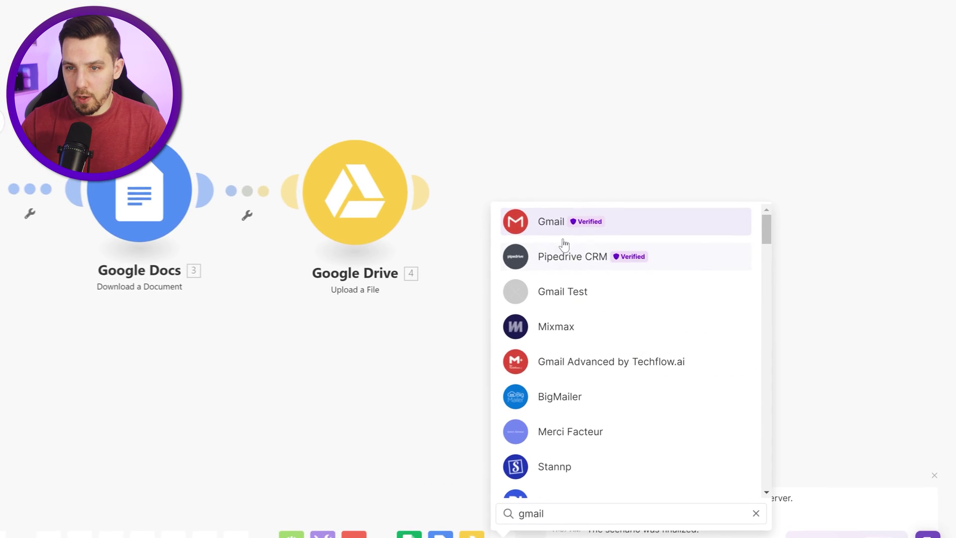
left_click(564, 240)
left_click(573, 349)
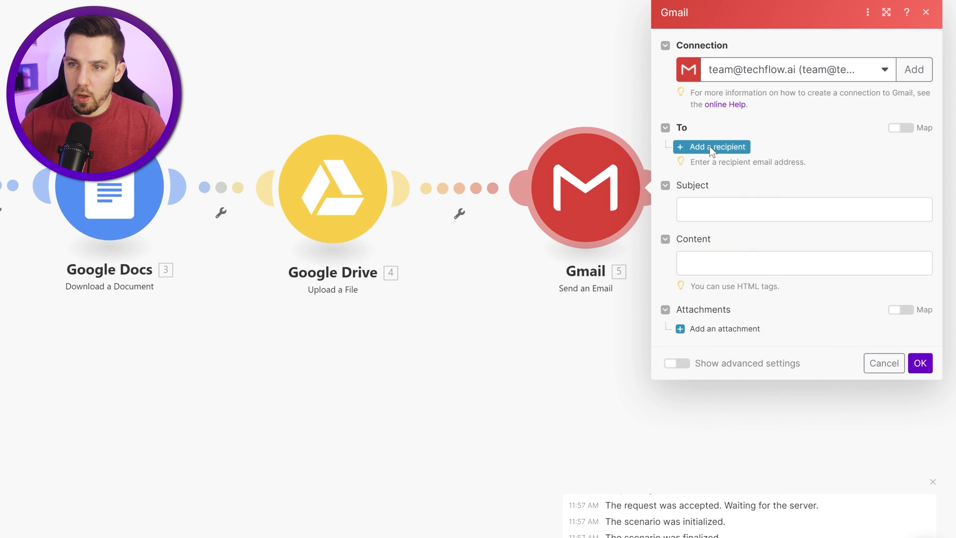
left_click(742, 139)
scroll(603, 239, "down", 20)
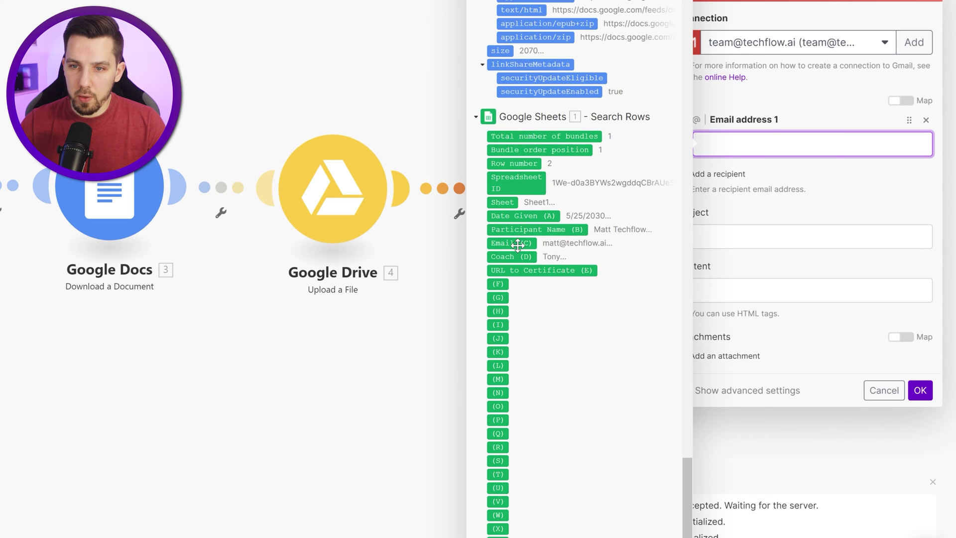
left_click_drag(518, 244, 737, 144)
left_click(699, 235)
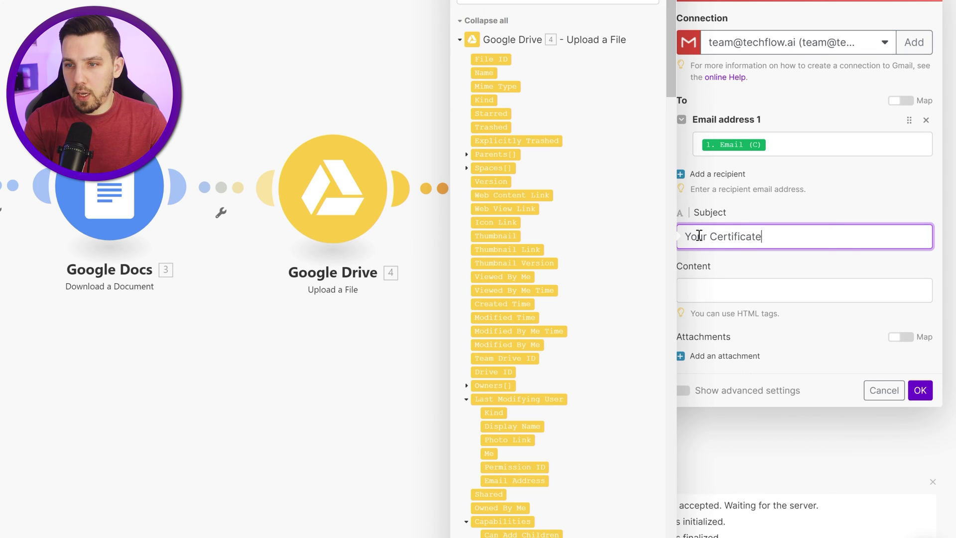
type("Your Certificate")
key("Tab")
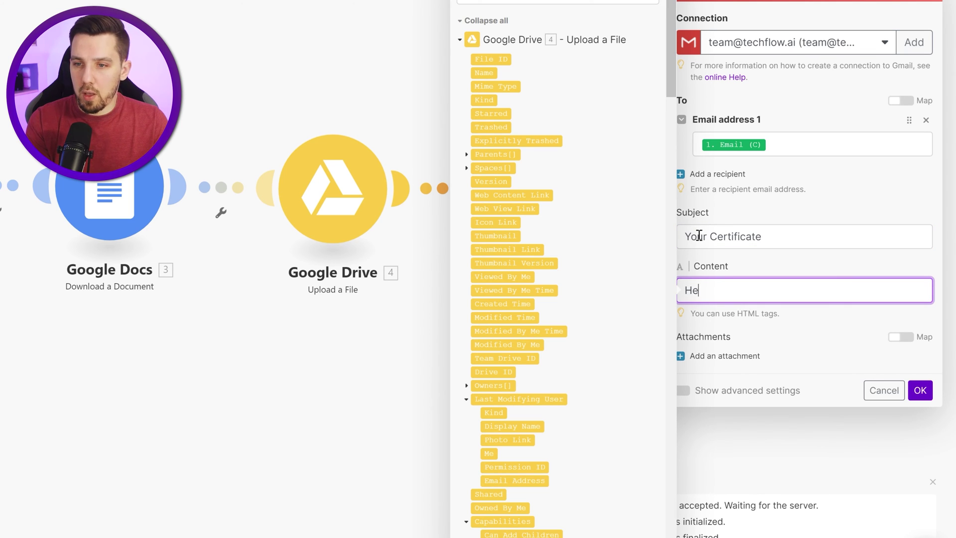
Step: Begin the HTML body with 'Hey startcase(Participant Name),' followed by a <br> break
scroll(595, 263, "down", 20)
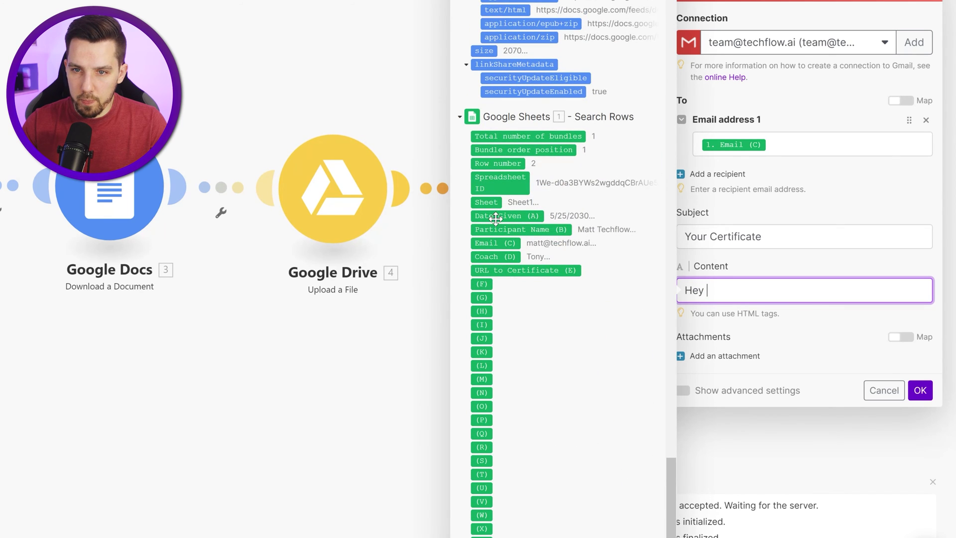
type("Hey")
left_click(496, 230)
type("startca")
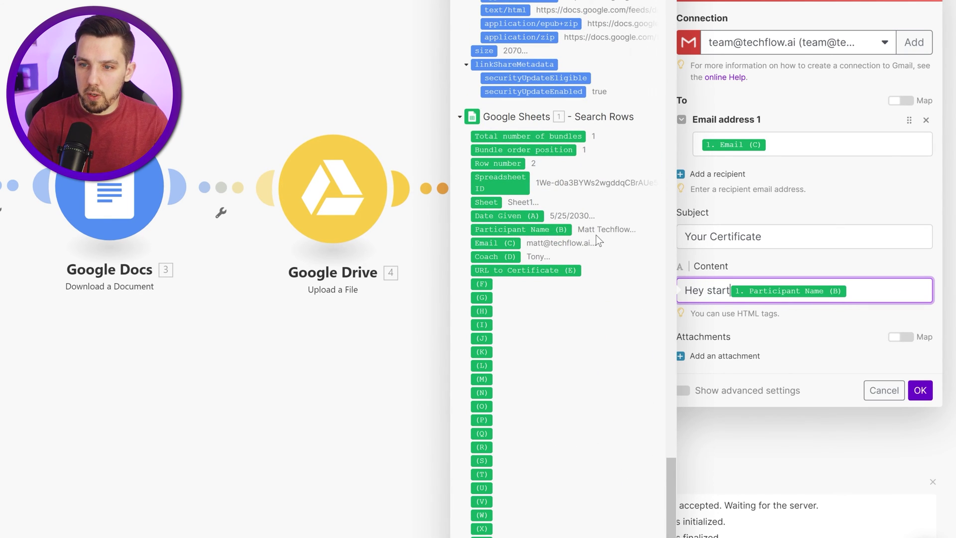
type("se(")
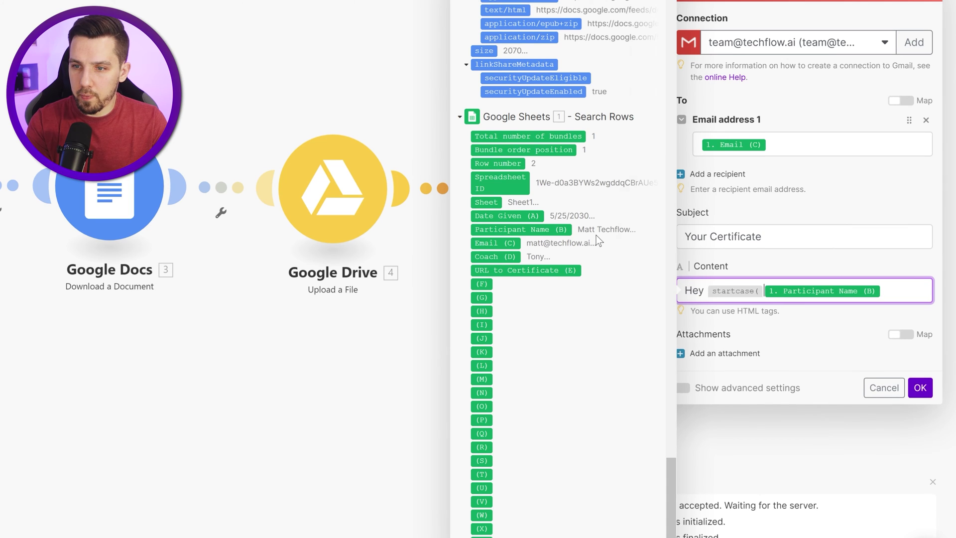
type("),")
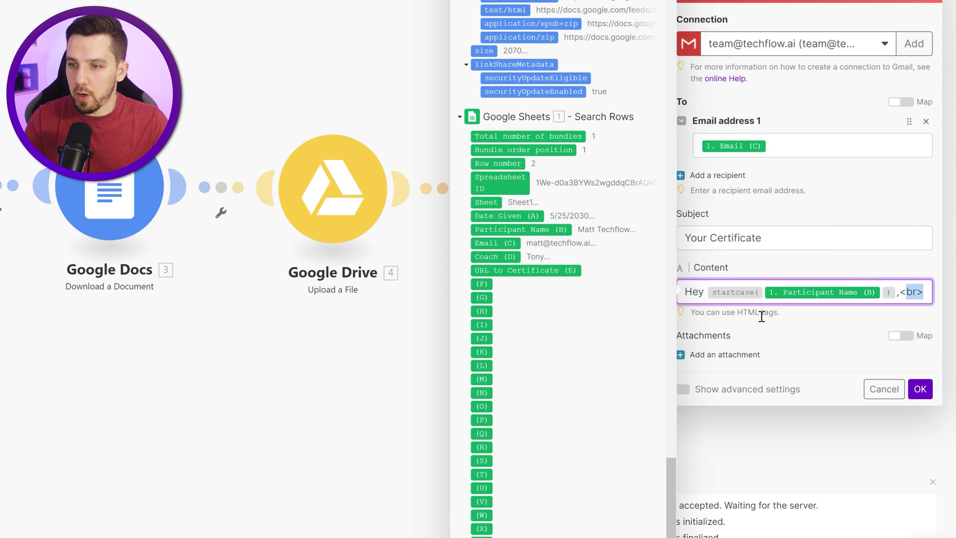
key("Right")
key("Return")
type("<br>")
key("Return")
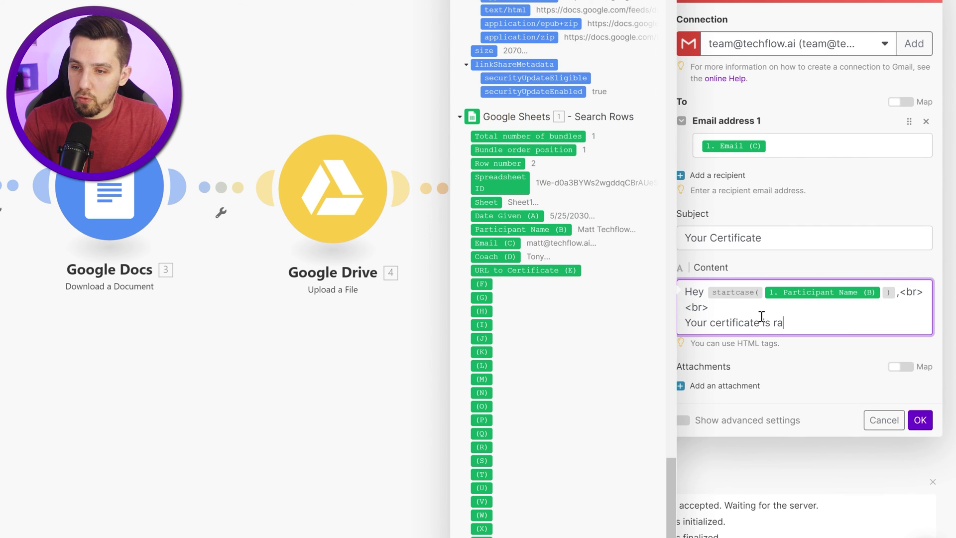
Step: Write the remaining paragraphs, the 'Best regards,' closing and a signature with the Coach value
key("Up")
key("Return")
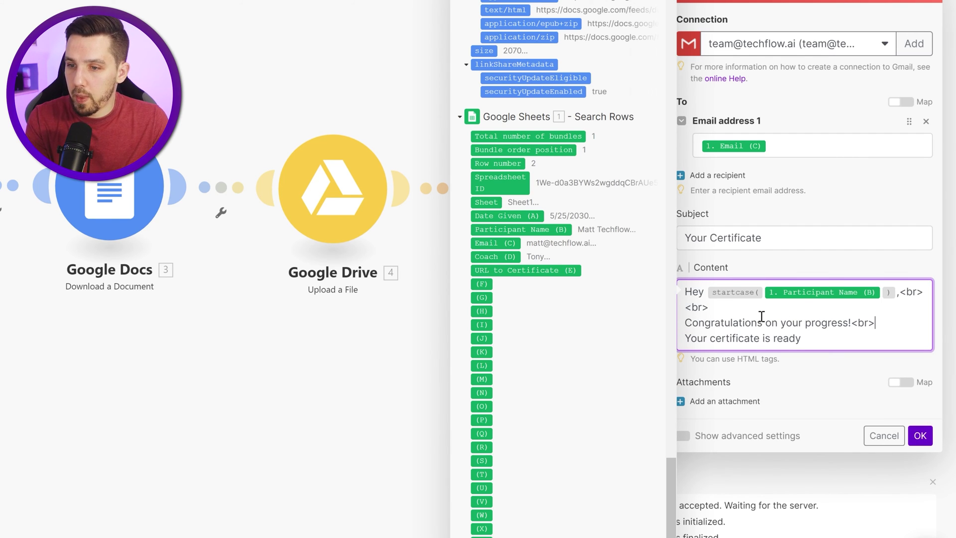
key("Return")
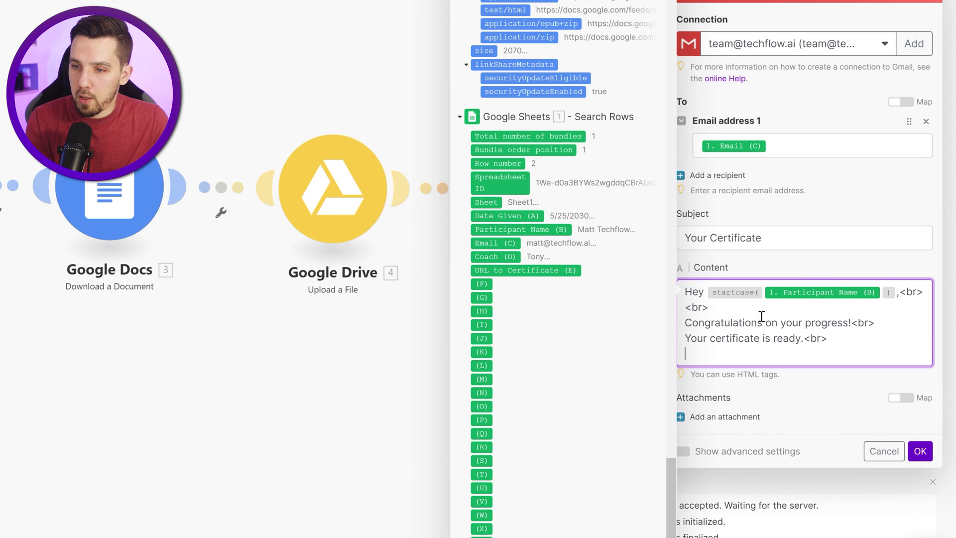
type("<br>")
key("Return")
type("Please see attached the PDF of your certificate")
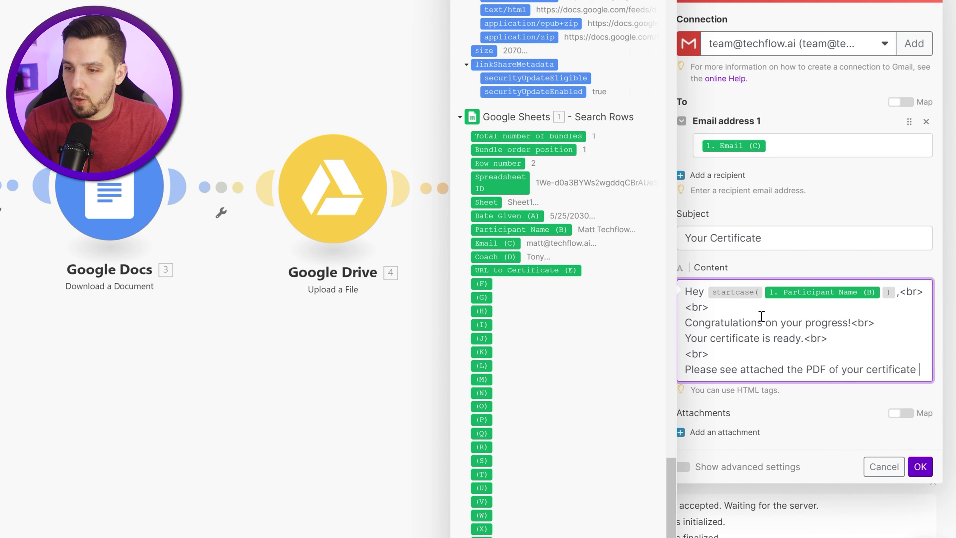
type("which you can print ao")
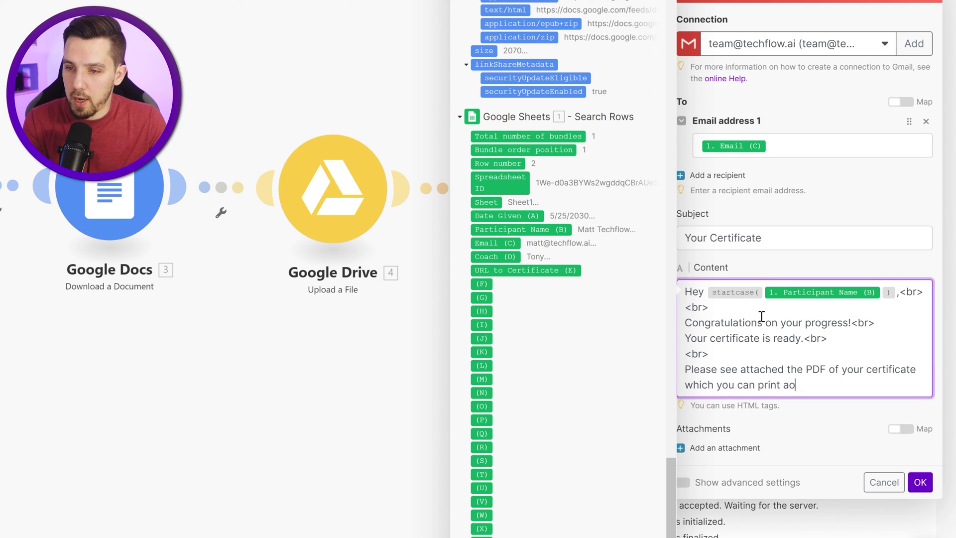
type(".<br>")
key("Return")
type("<br>")
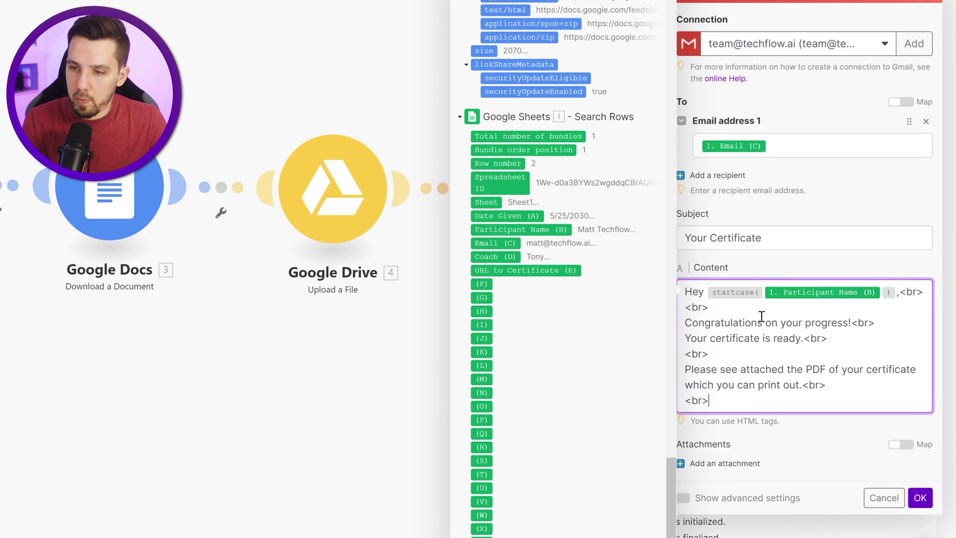
key("Return")
type("Best regards")
key("Return")
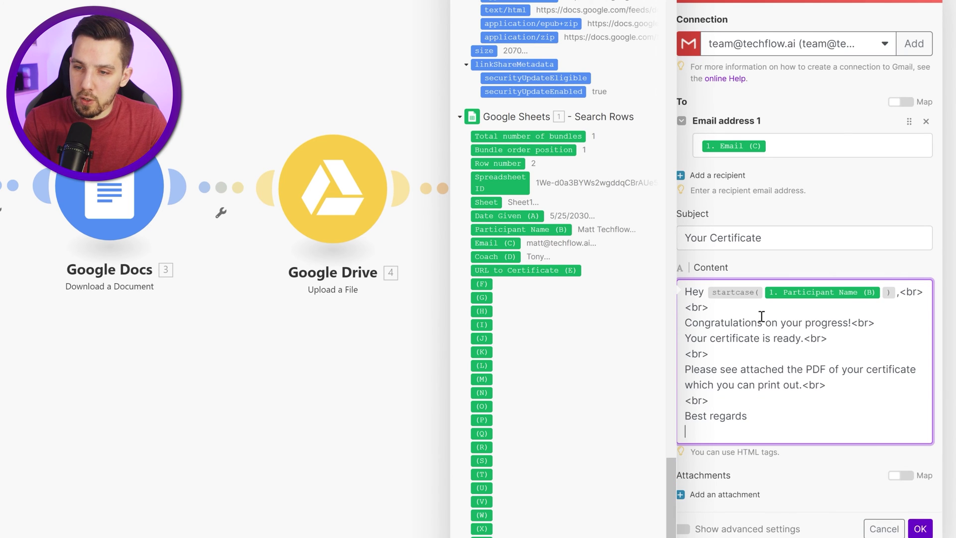
type(",<br>")
key("Return")
type("Your Coach")
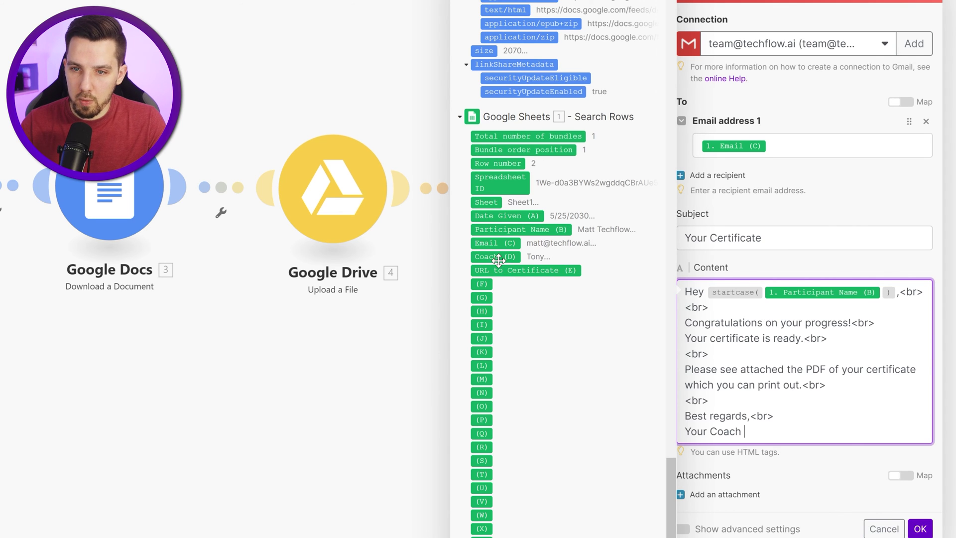
left_click_drag(520, 283, 777, 432)
scroll(827, 473, "down", 1)
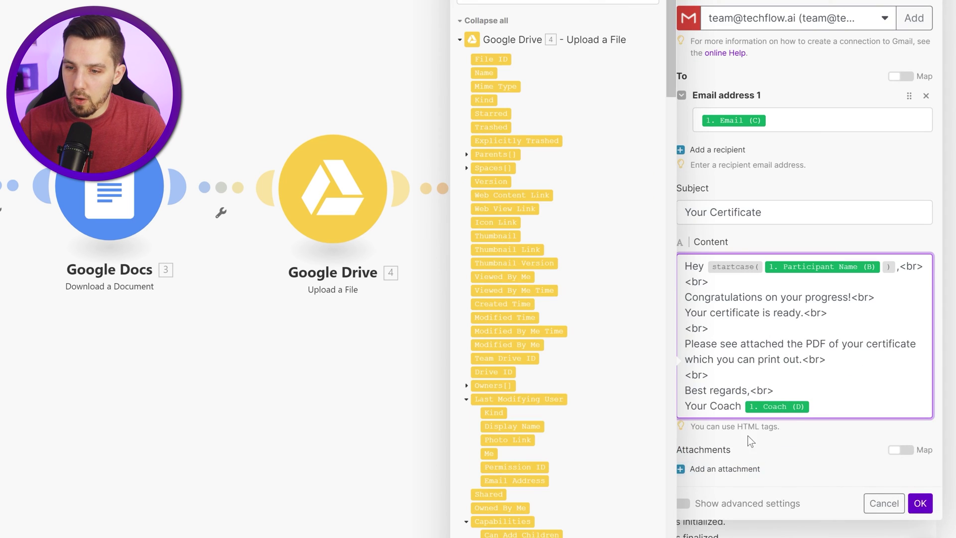
left_click(734, 469)
Step: Attach the downloaded certificate file and save the Gmail step
left_click(726, 471)
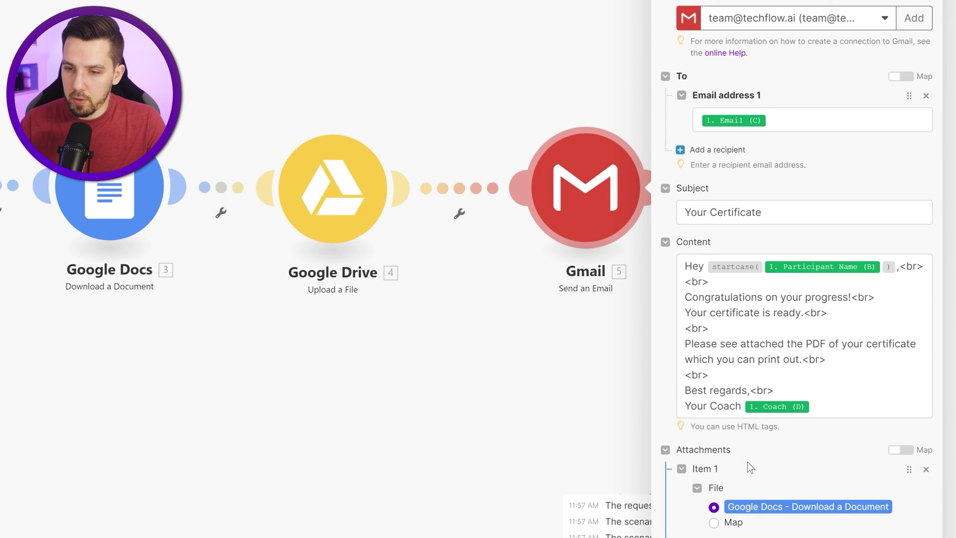
scroll(802, 409, "down", 2)
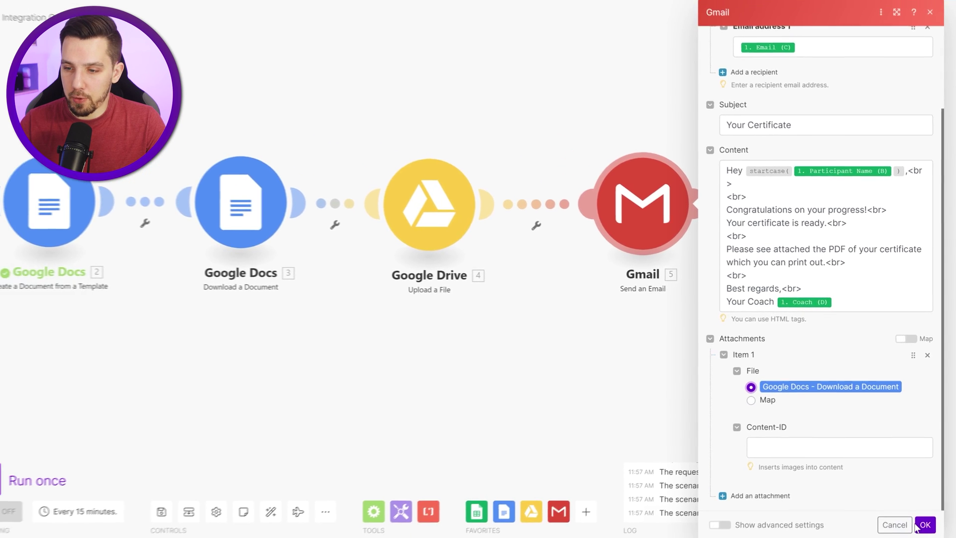
left_click(642, 357)
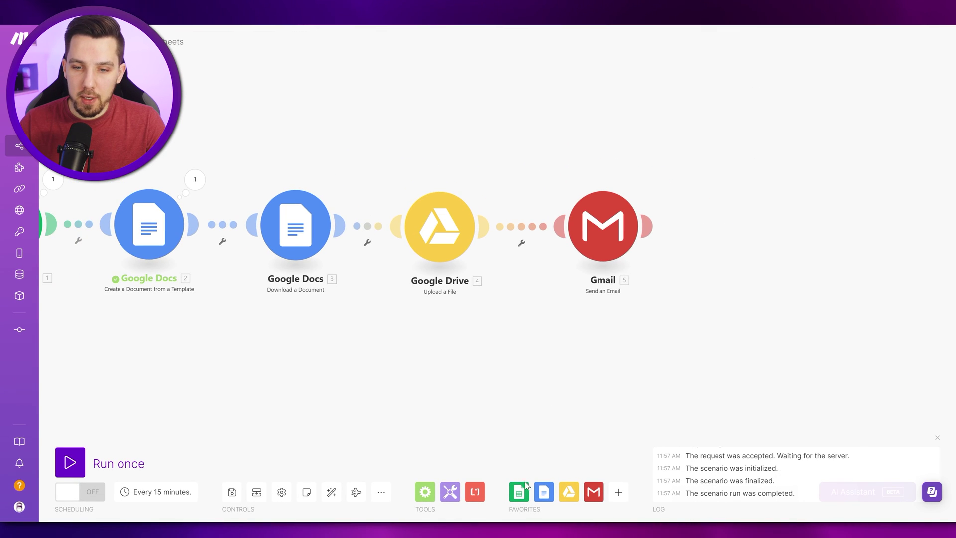
Step: Connect a Google Docs Delete a Document step after Gmail, mapped to module 2's Document ID
left_click(544, 492)
type("d")
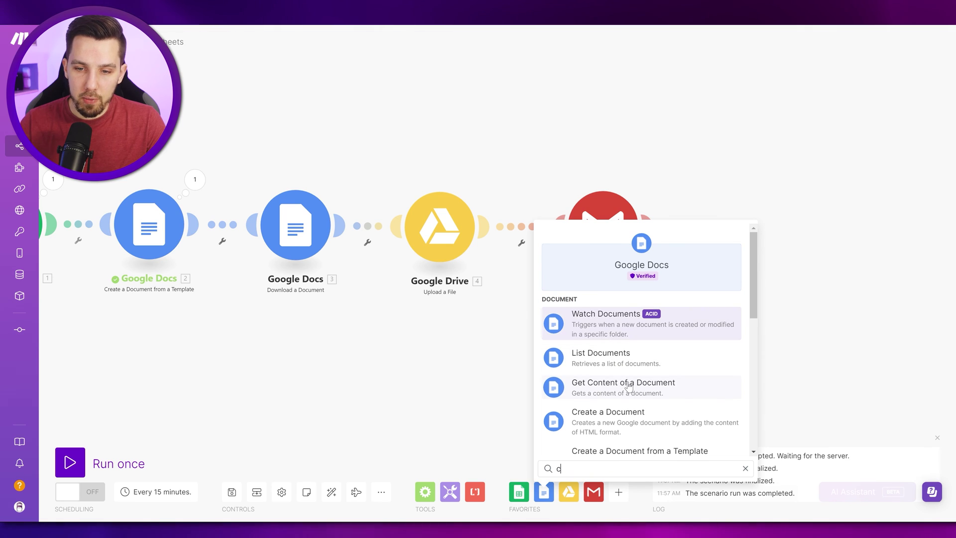
type("elete")
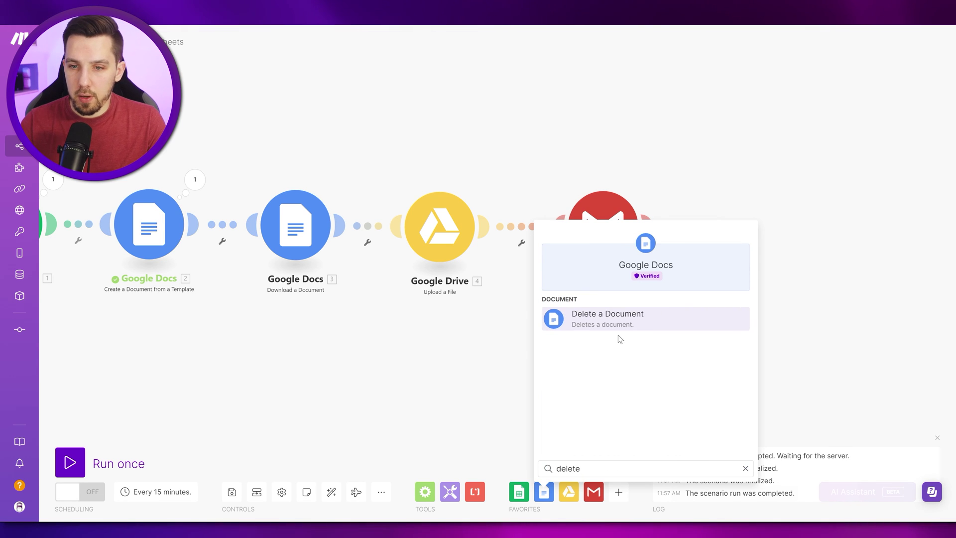
left_click(621, 325)
left_click_drag(643, 339, 757, 230)
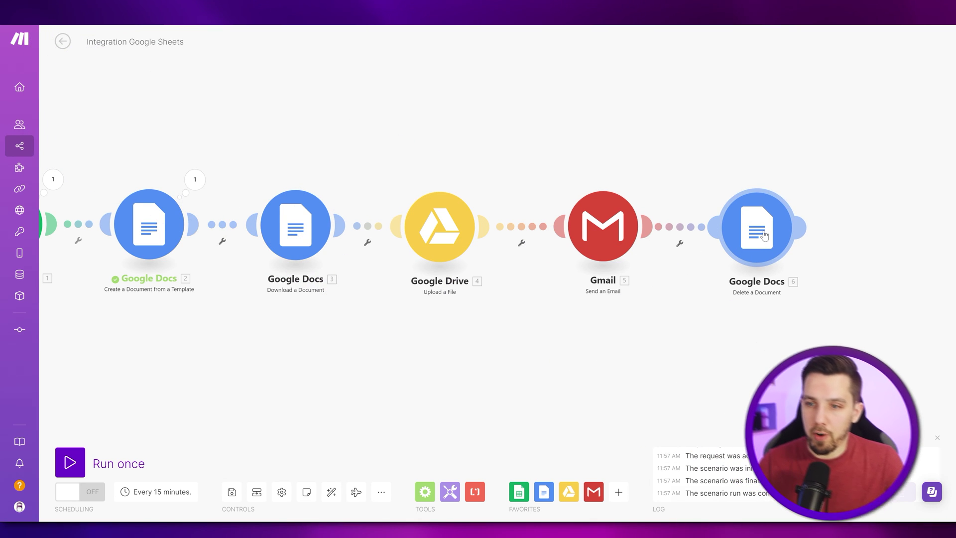
left_click(765, 235)
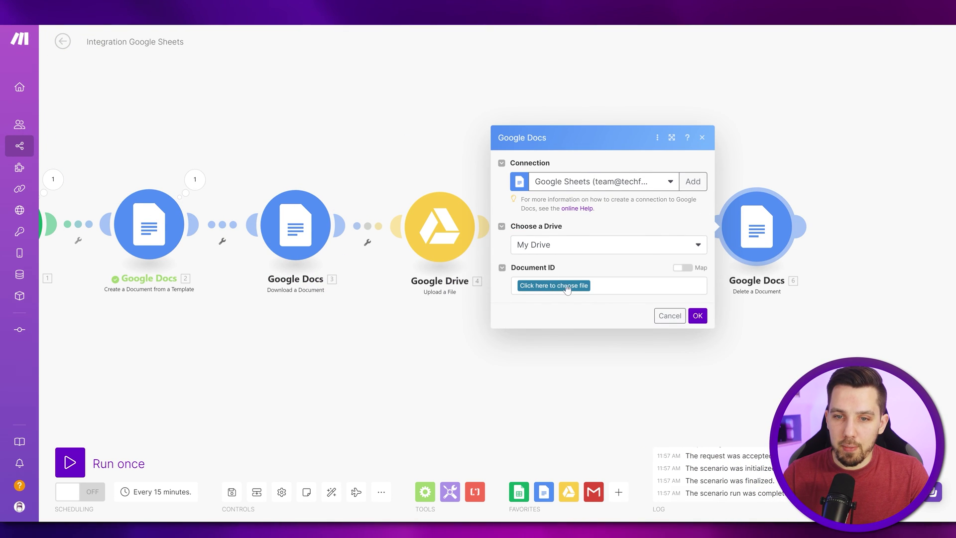
left_click(686, 270)
left_click(636, 288)
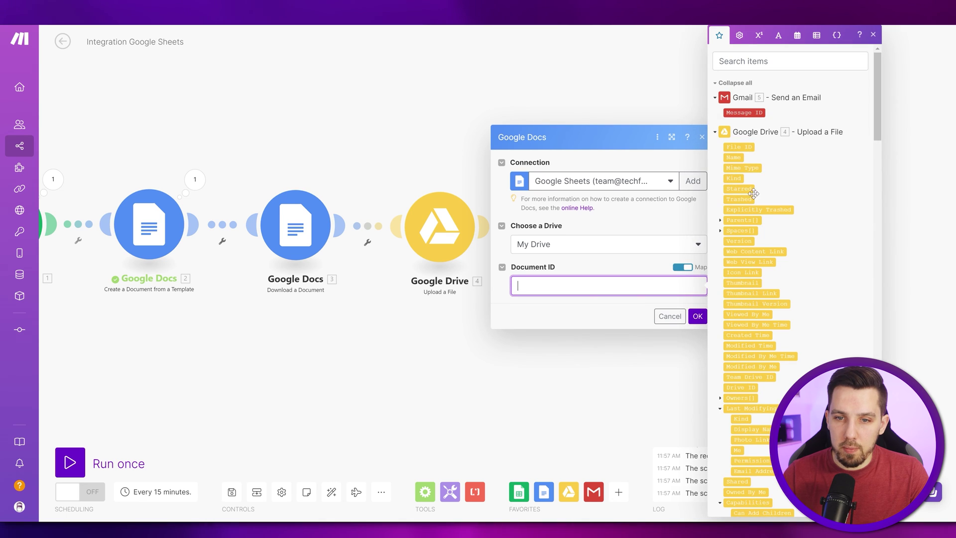
scroll(776, 214, "down", 5)
left_click(732, 226)
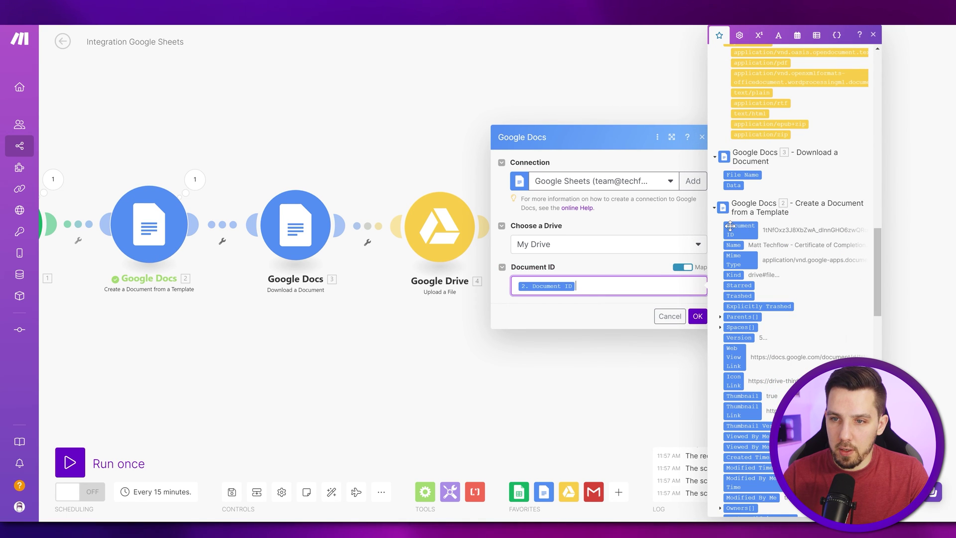
left_click(673, 318)
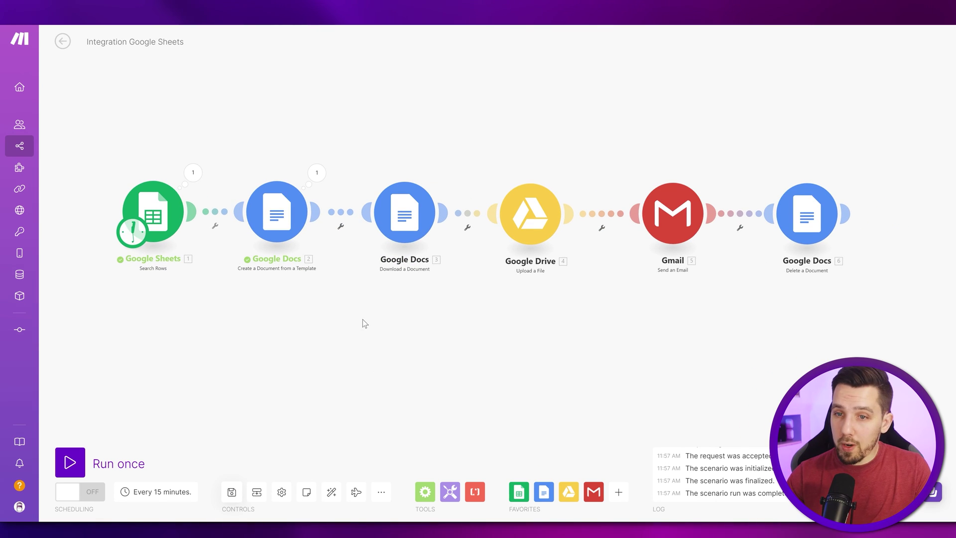
Step: Add a Google Sheets Update a Row step on the shared Participant List for Certificate spreadsheet
left_click(162, 214)
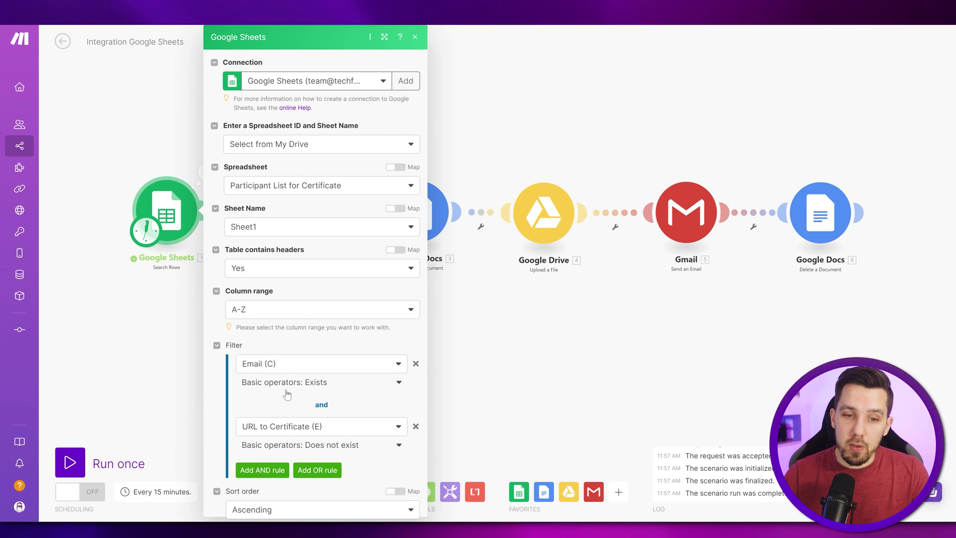
scroll(289, 396, "down", 2)
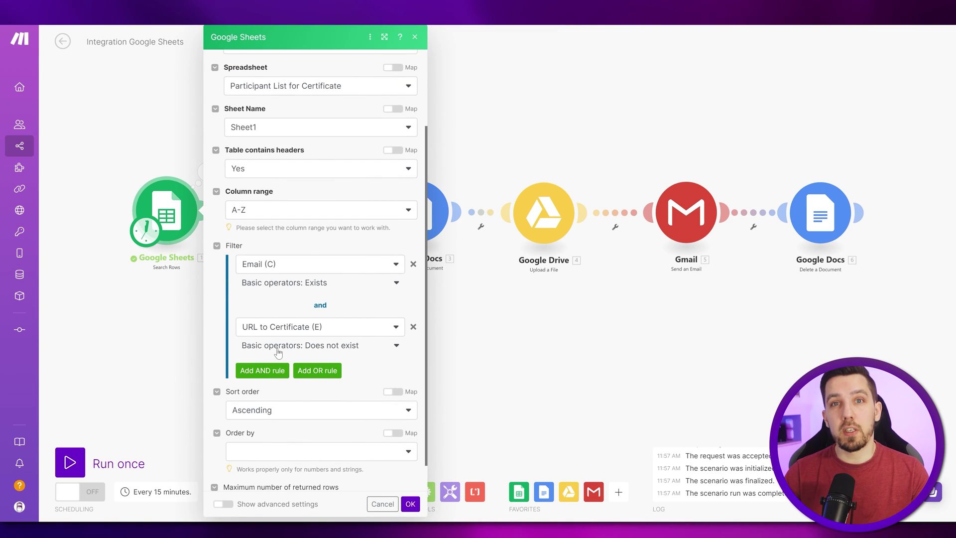
left_click(539, 395)
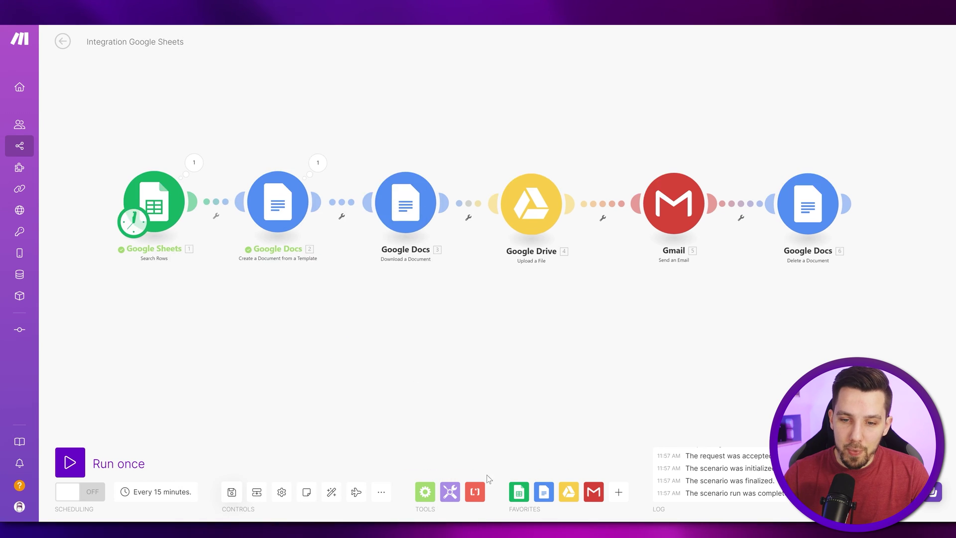
left_click(519, 491)
scroll(587, 314, "down", 3)
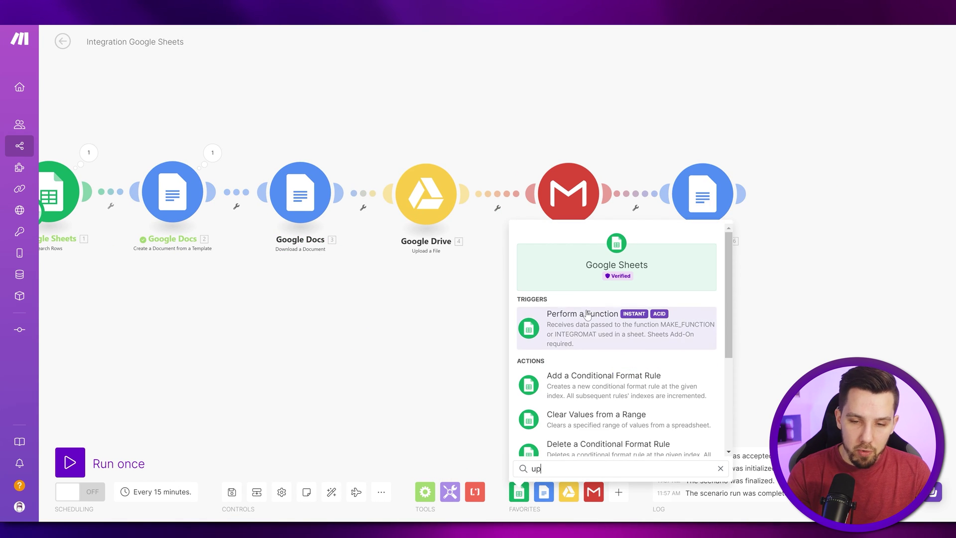
left_click(588, 349)
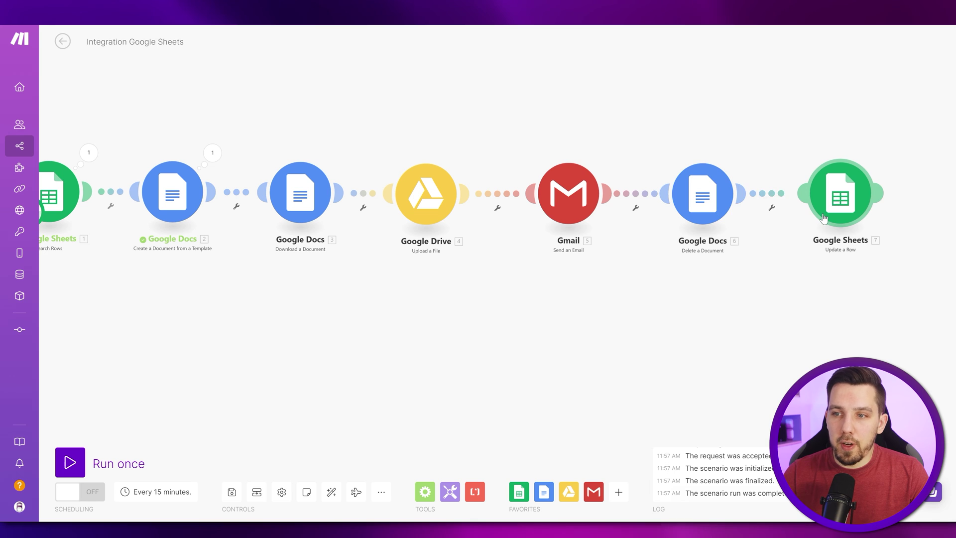
left_click(840, 197)
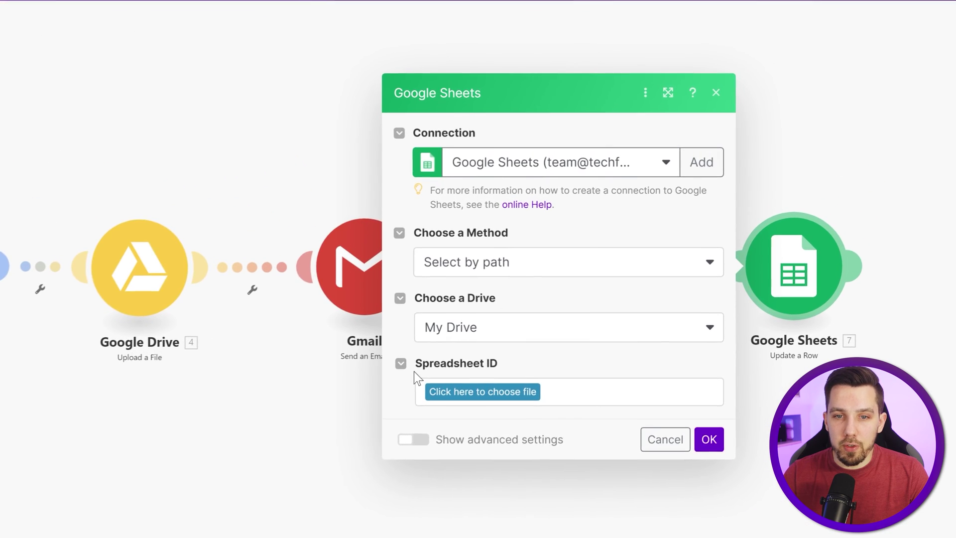
left_click(480, 333)
left_click(451, 369)
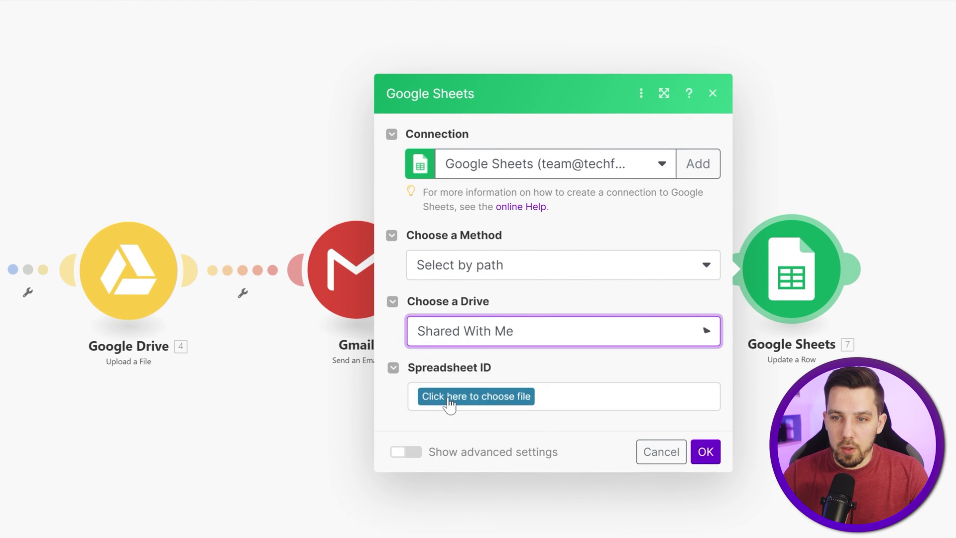
left_click(500, 401)
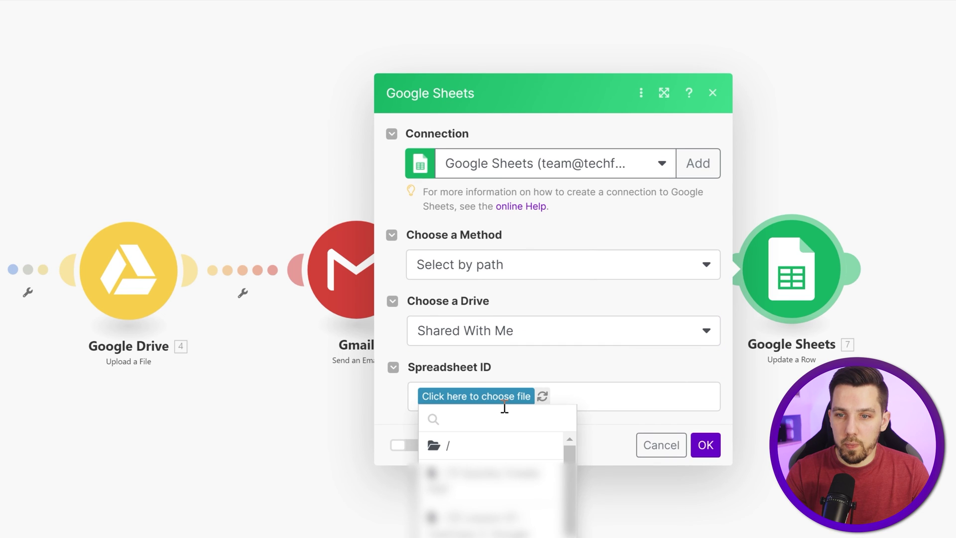
left_click(485, 473)
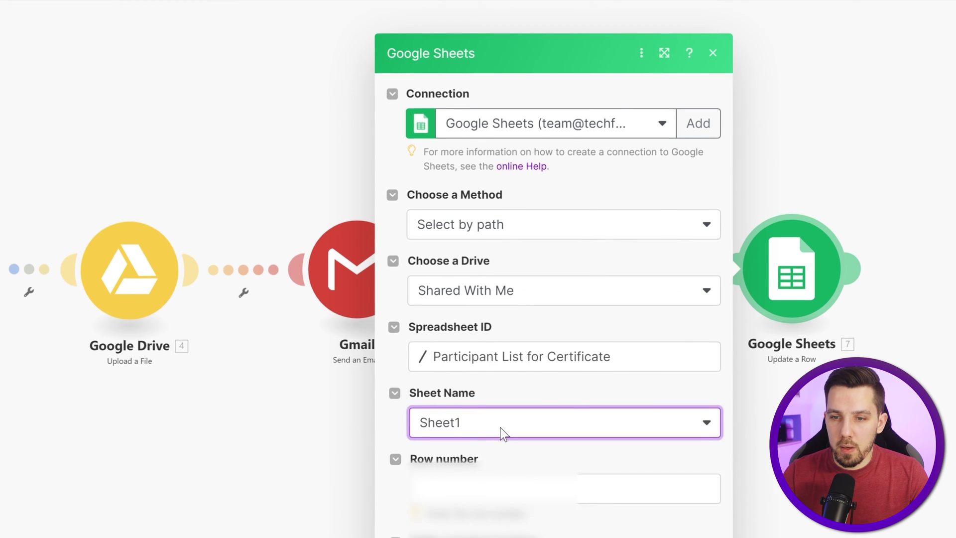
Step: Map the searched row number to Row number and Web View Link to URL to Certificate (E)
left_click(551, 393)
scroll(439, 244, "down", 10)
scroll(439, 244, "down", 15)
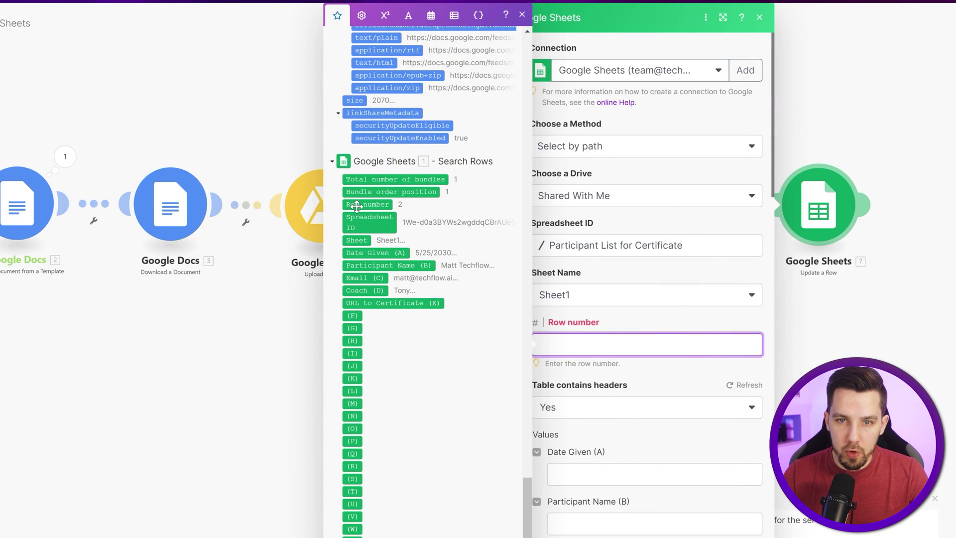
left_click_drag(357, 206, 606, 367)
scroll(588, 309, "down", 8)
left_click(599, 260)
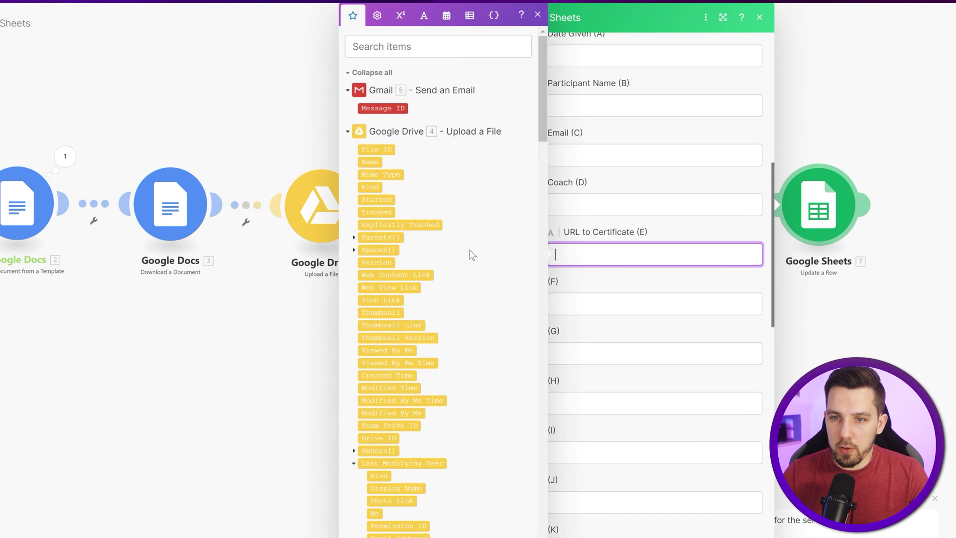
left_click(616, 276)
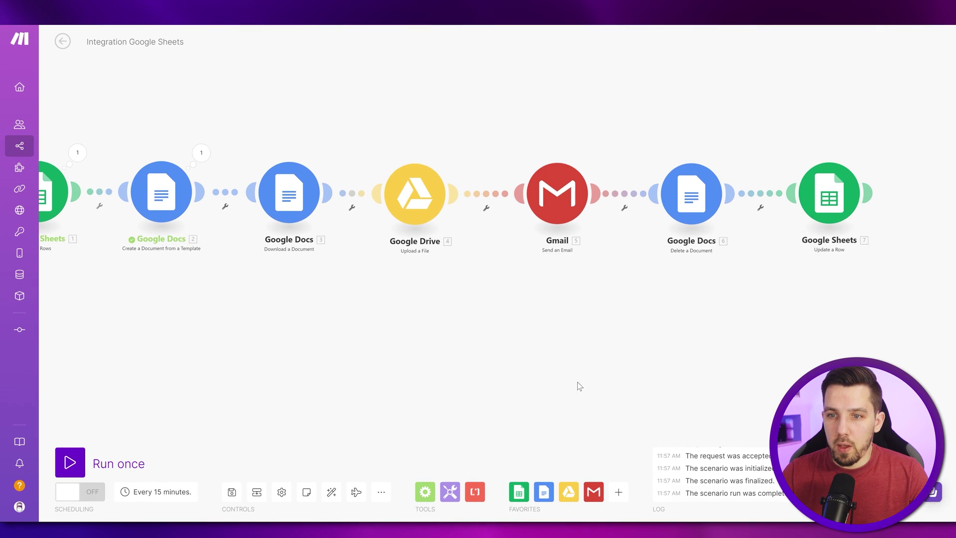
left_click_drag(577, 382, 511, 392)
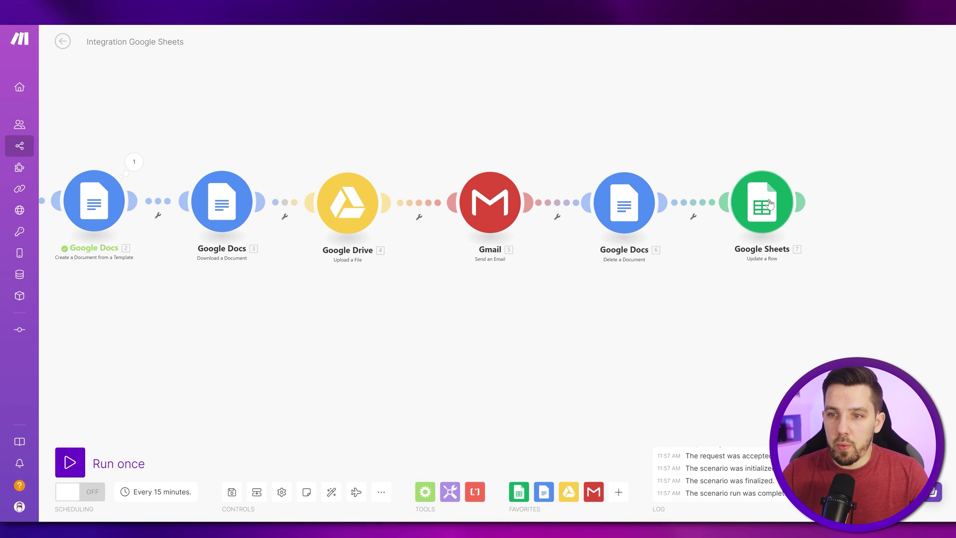
left_click(764, 205)
scroll(686, 319, "down", 7)
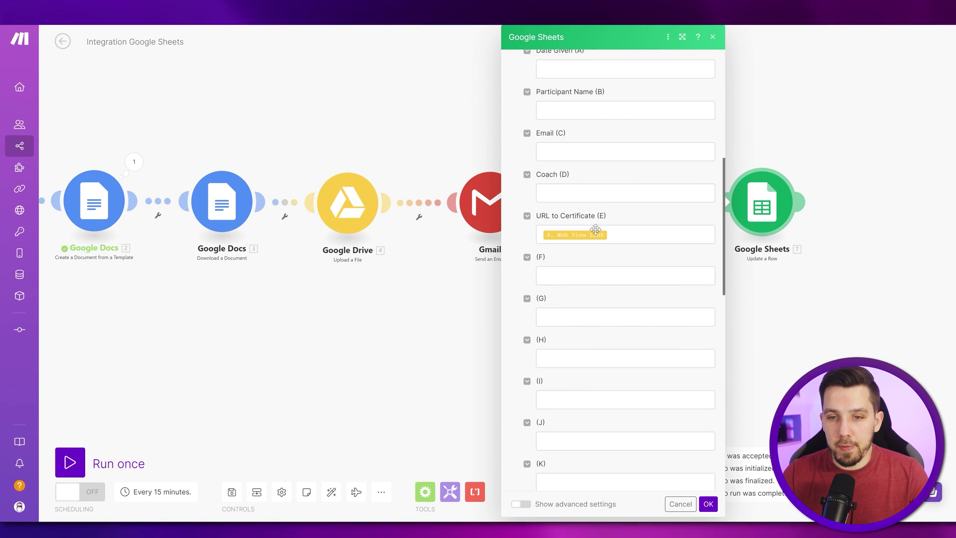
left_click(404, 225)
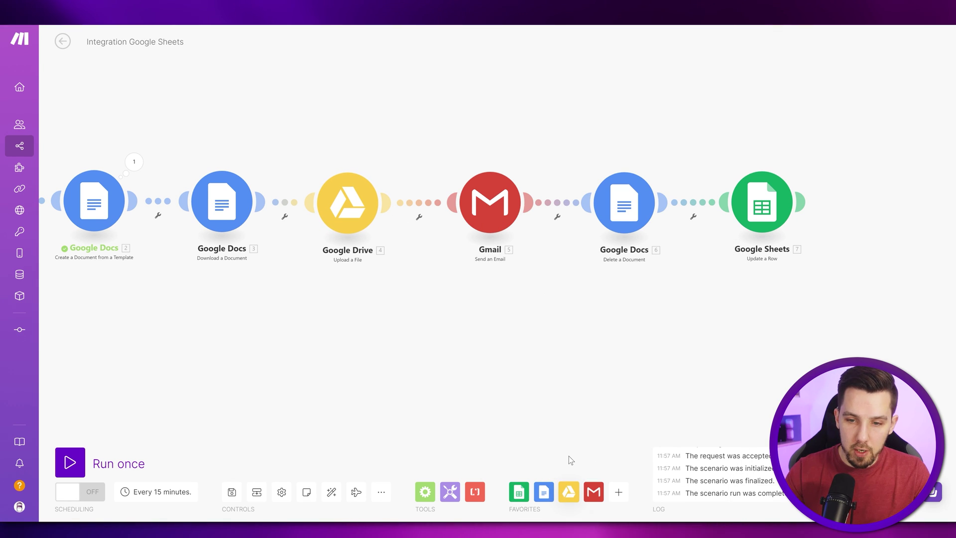
Step: Add a Google Drive Get a Share Link step for the uploaded File ID, Reader role, Anyone type
left_click(569, 492)
type("share")
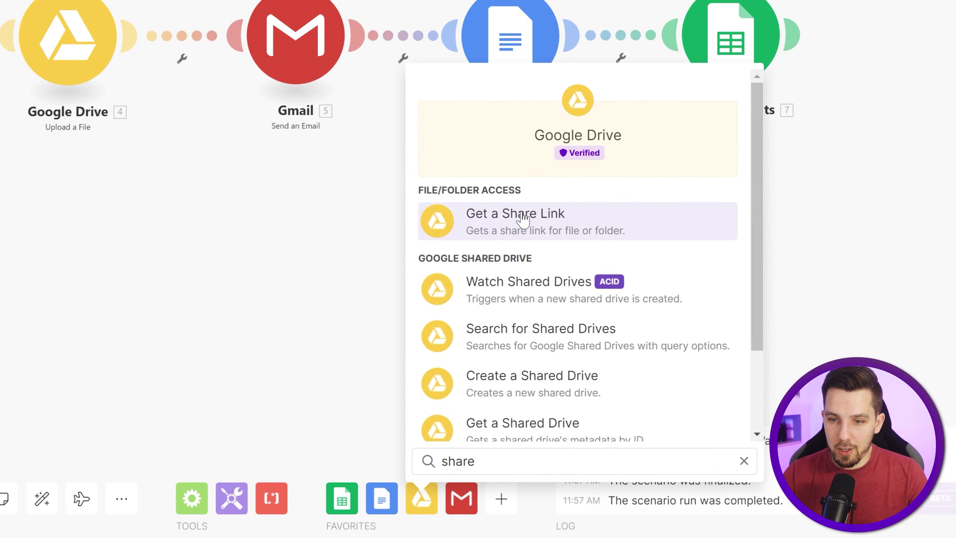
left_click(521, 230)
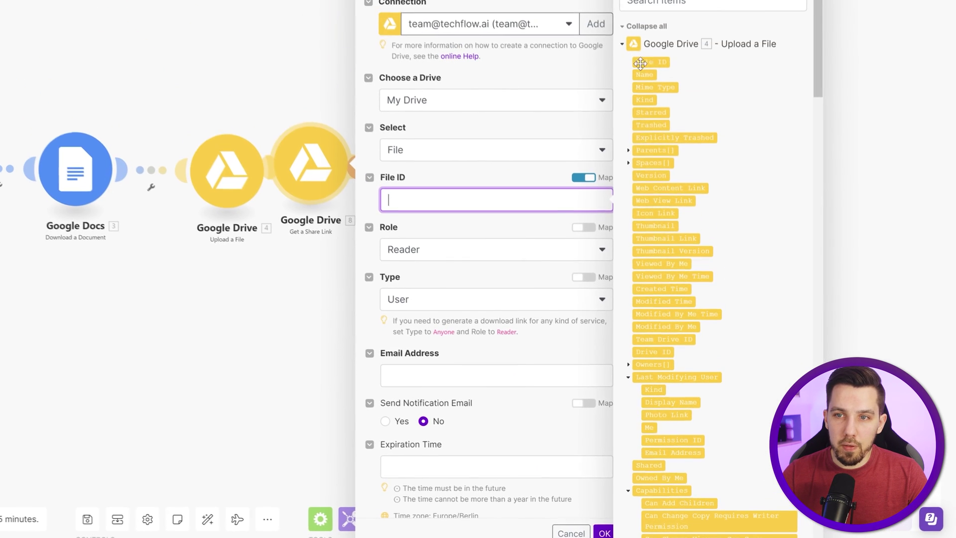
left_click_drag(489, 153, 439, 201)
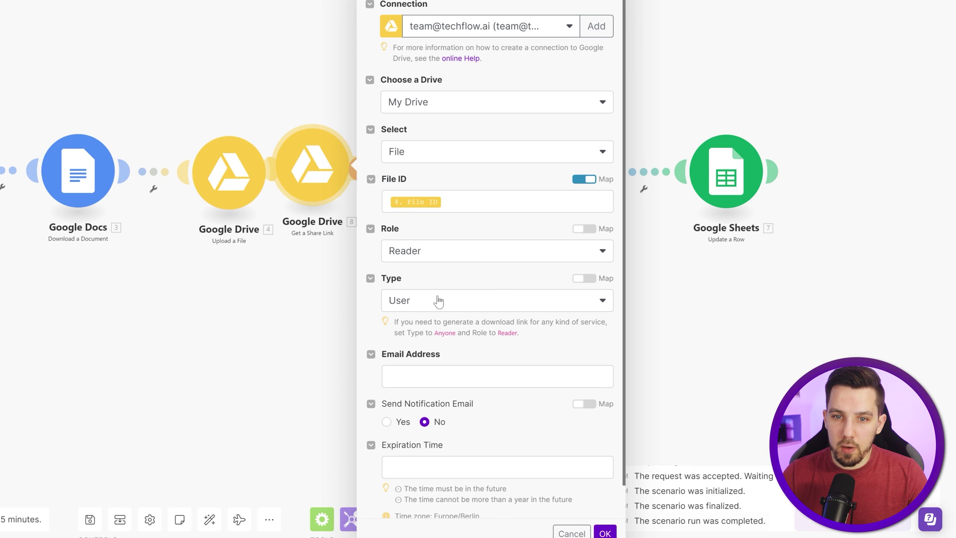
left_click(408, 254)
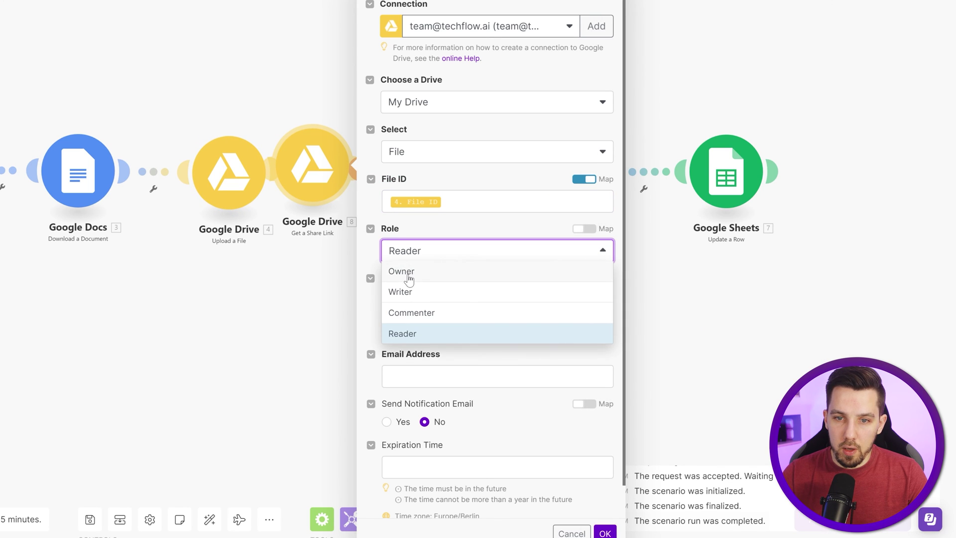
left_click(421, 339)
left_click(426, 301)
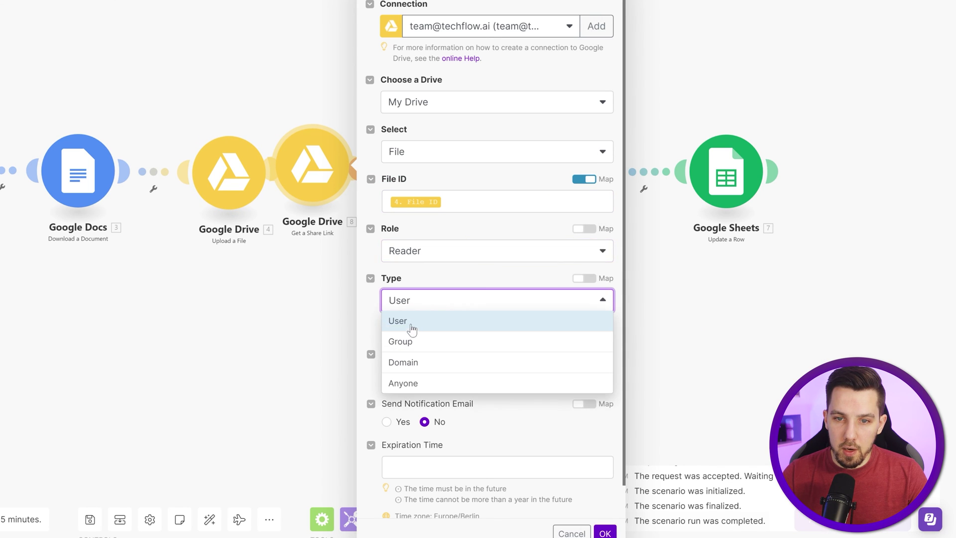
left_click(399, 385)
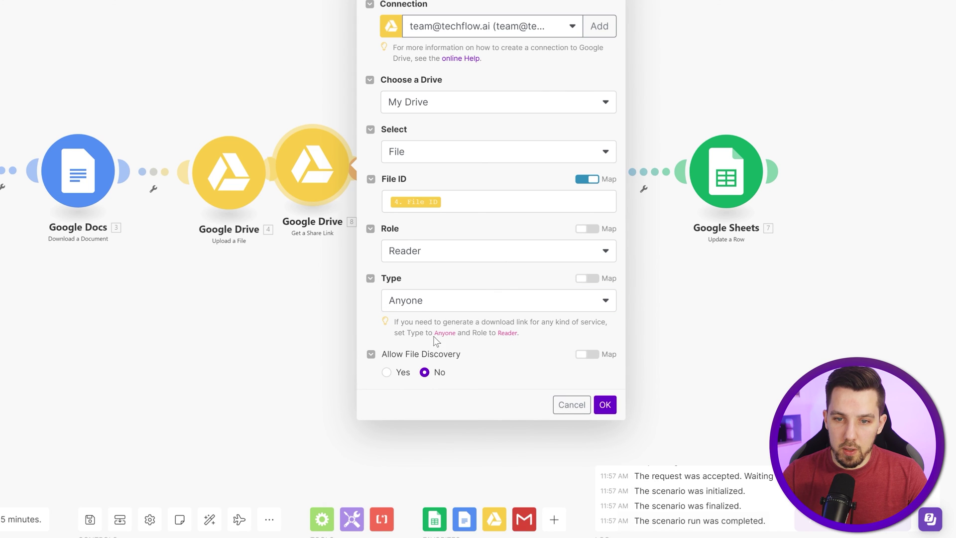
left_click(605, 405)
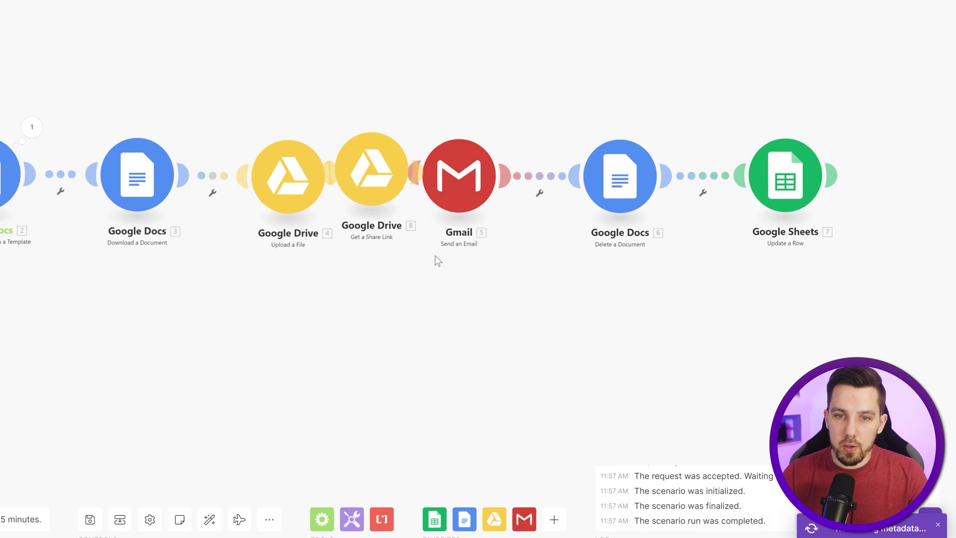
Step: Respace the scenario and replace Web View Link with Web Content Link in URL to Certificate (E)
scroll(436, 258, "down", 2)
left_click(206, 509)
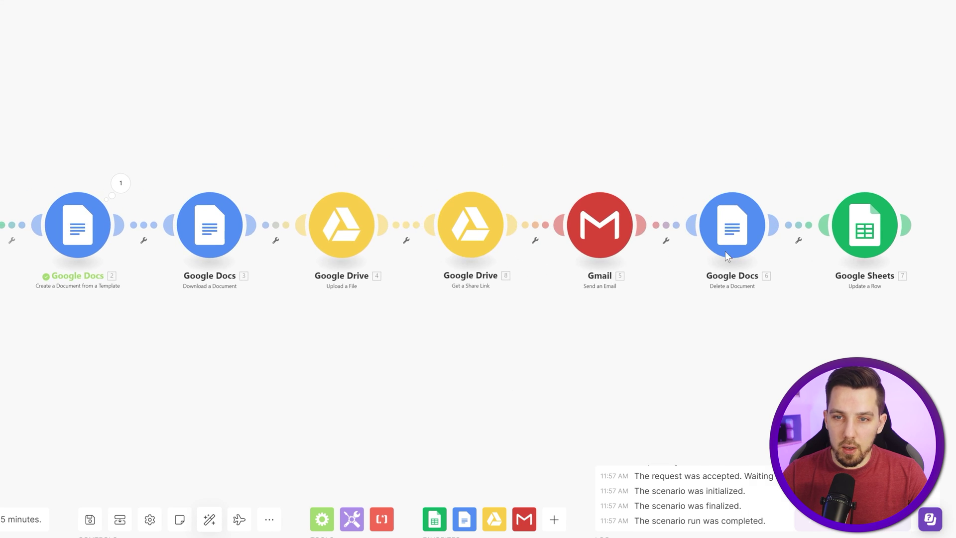
left_click(866, 234)
scroll(722, 250, "down", 15)
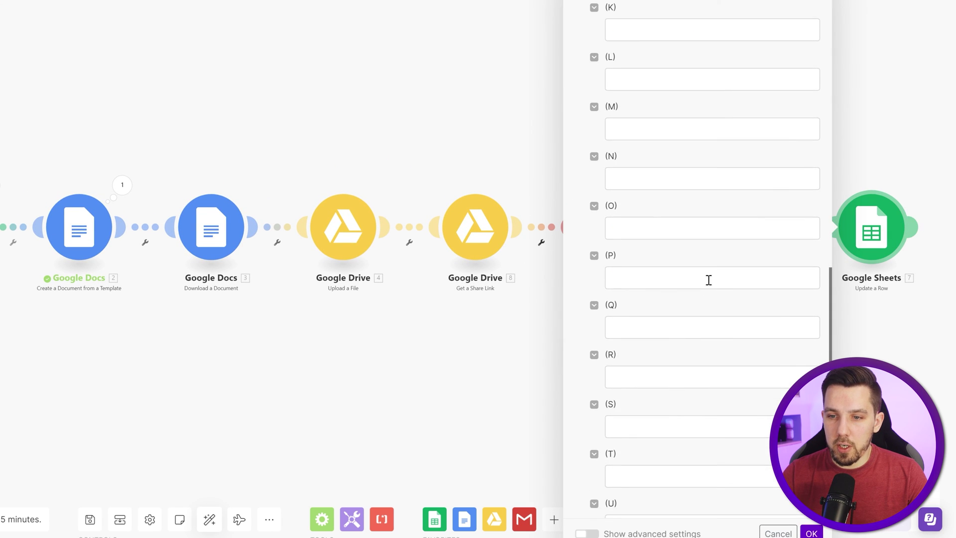
scroll(707, 276, "up", 8)
left_click(699, 214)
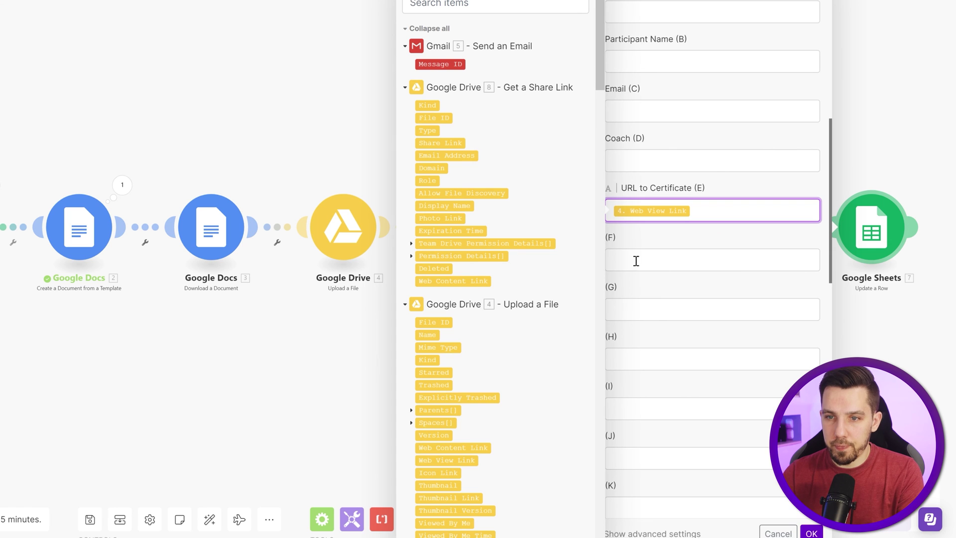
key("BackSpace")
left_click(470, 279)
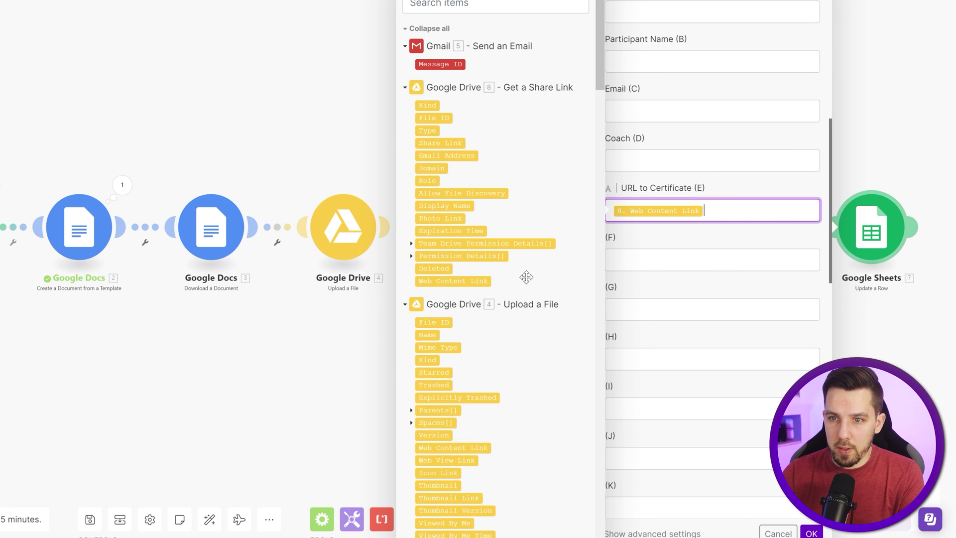
left_click(749, 238)
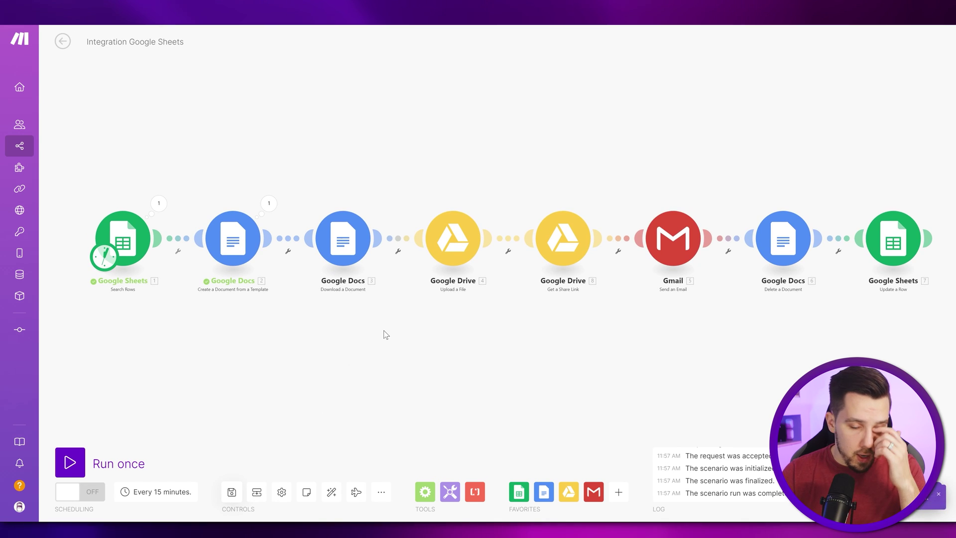
Step: Run the full scenario once and inspect the search, download and Gmail operation bundles
left_click(84, 459)
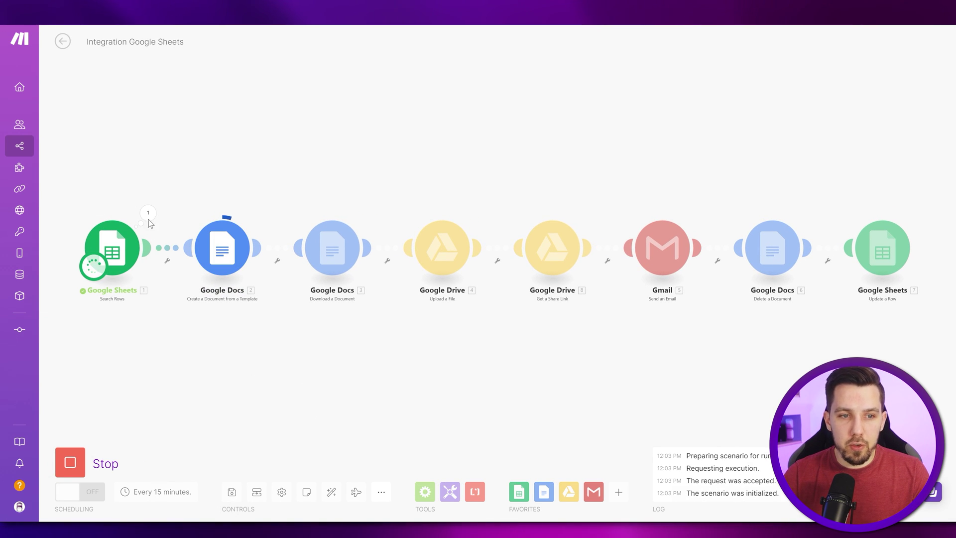
left_click(146, 218)
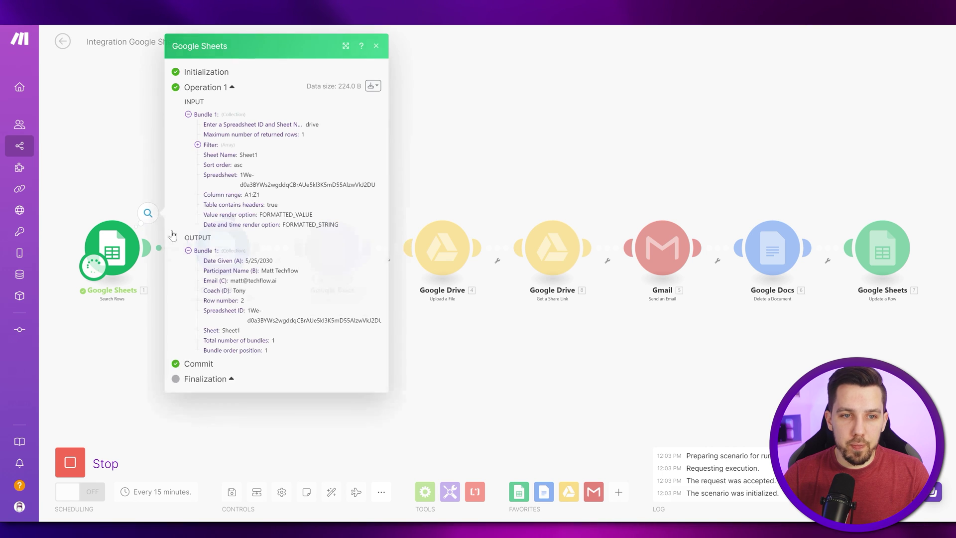
left_click(527, 343)
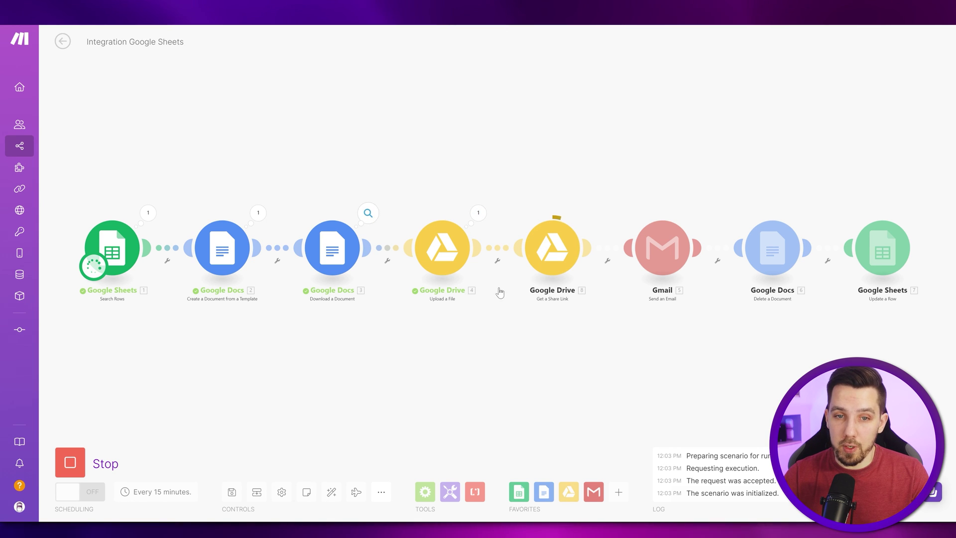
left_click(368, 219)
left_click(510, 386)
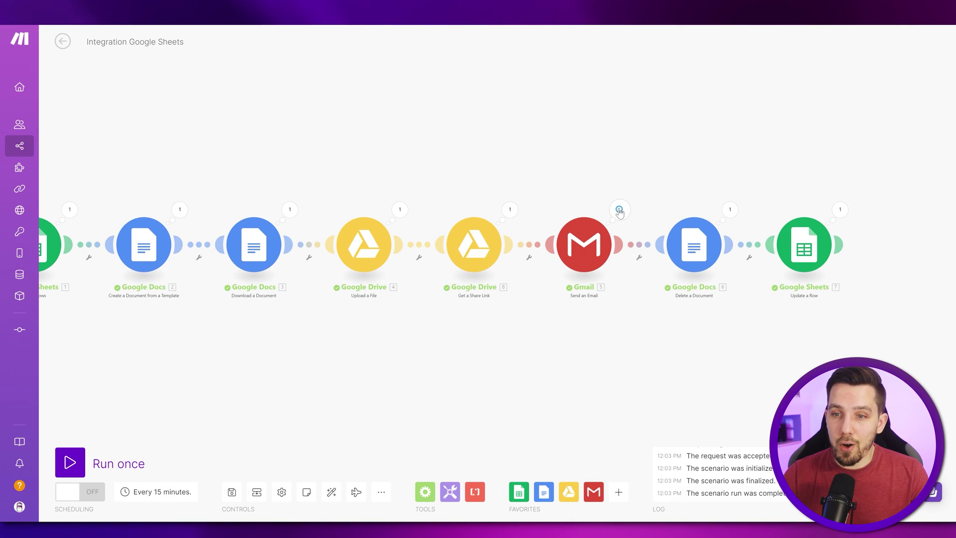
left_click(620, 210)
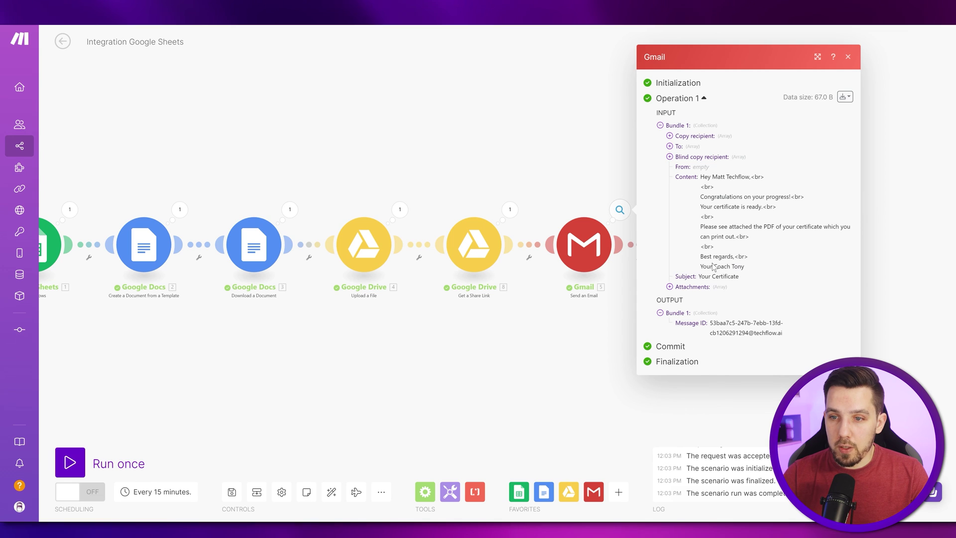
left_click(555, 362)
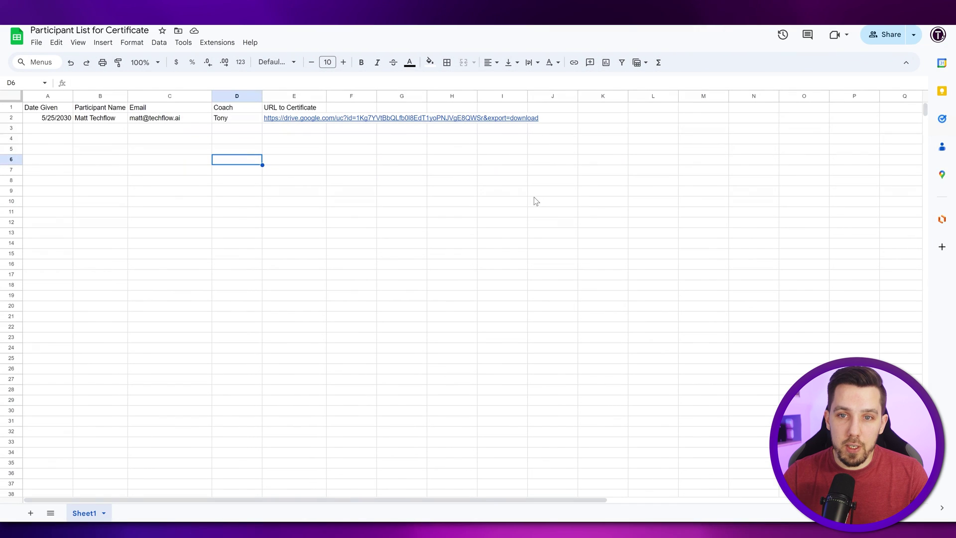
Step: Select cell E2 in Participant List for Certificate and preview the linked certificate PDF
left_click(293, 139)
left_click(294, 119)
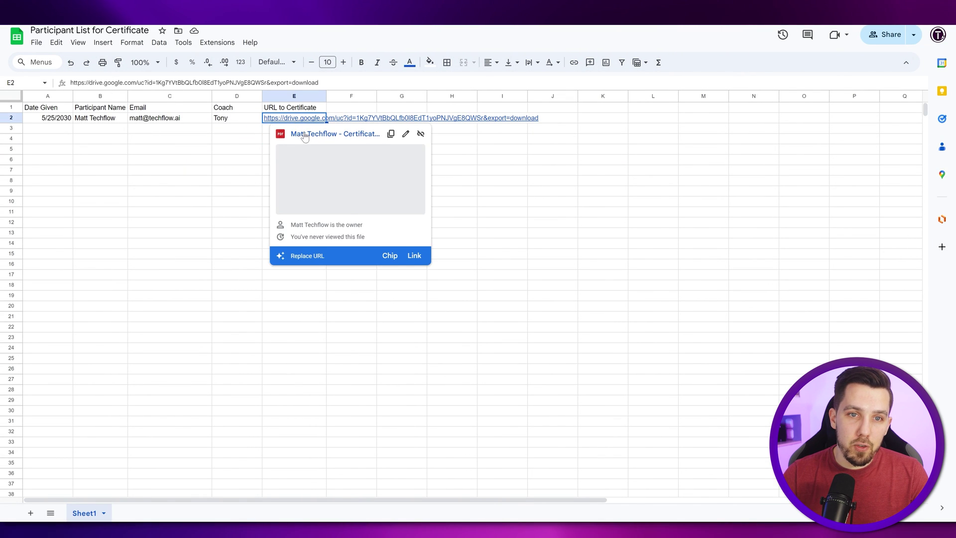